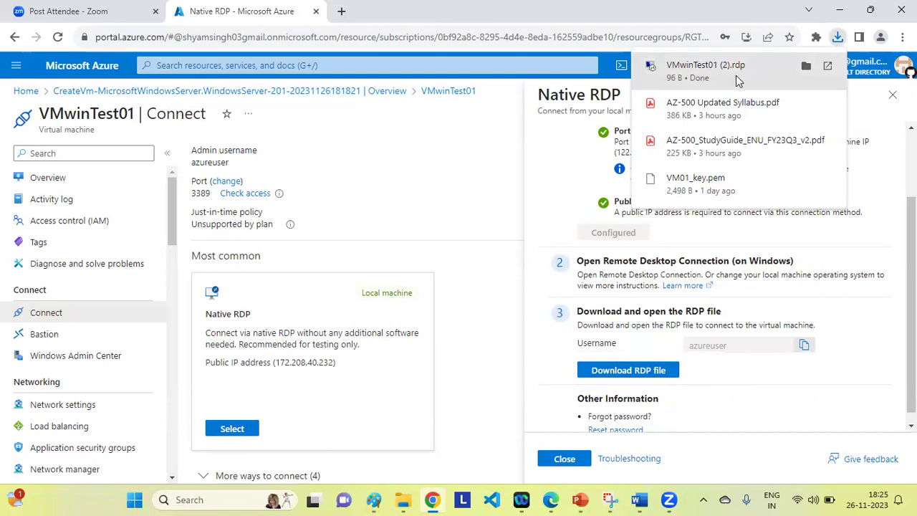
# Launch VMwinTest01 (2).rdp and connect to 172.208.40.232 with the admin password, accepting the publisher and certificate warnings.
pyautogui.click(694, 70)
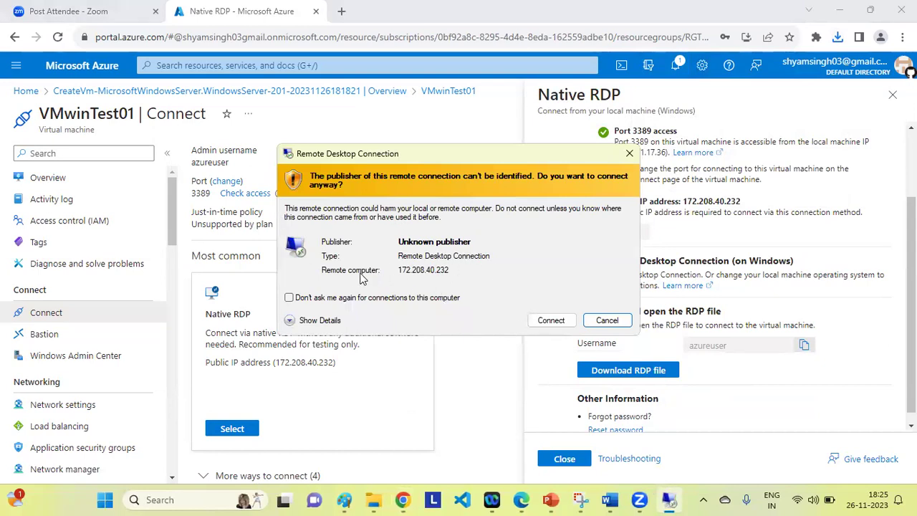
pyautogui.click(551, 320)
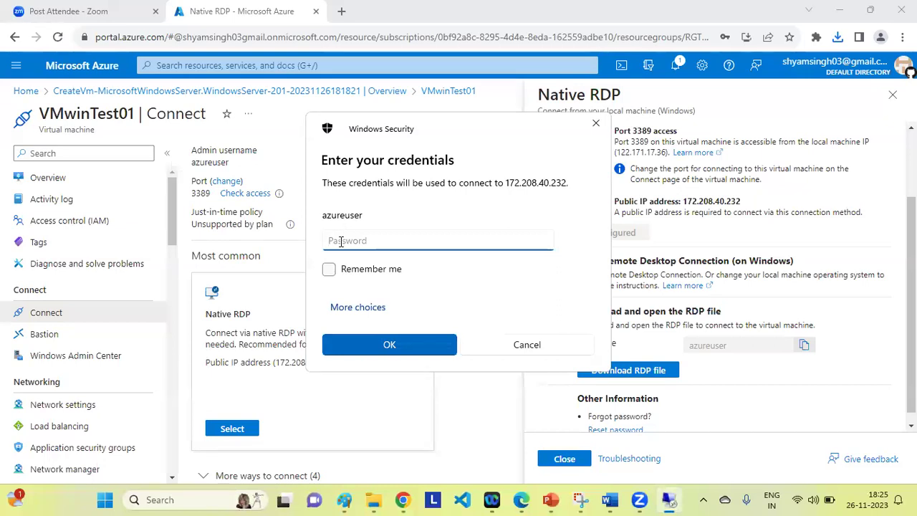
pyautogui.write('*******')
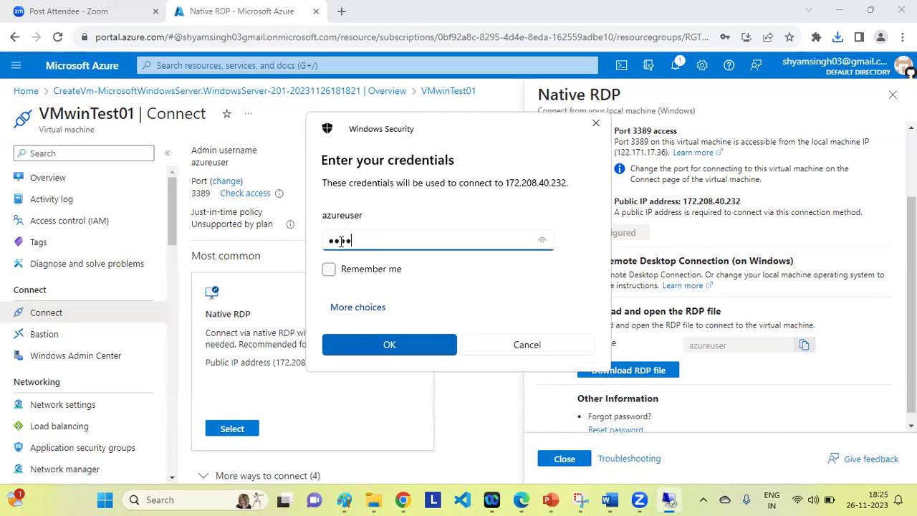
pyautogui.write('*****')
pyautogui.press('Return')
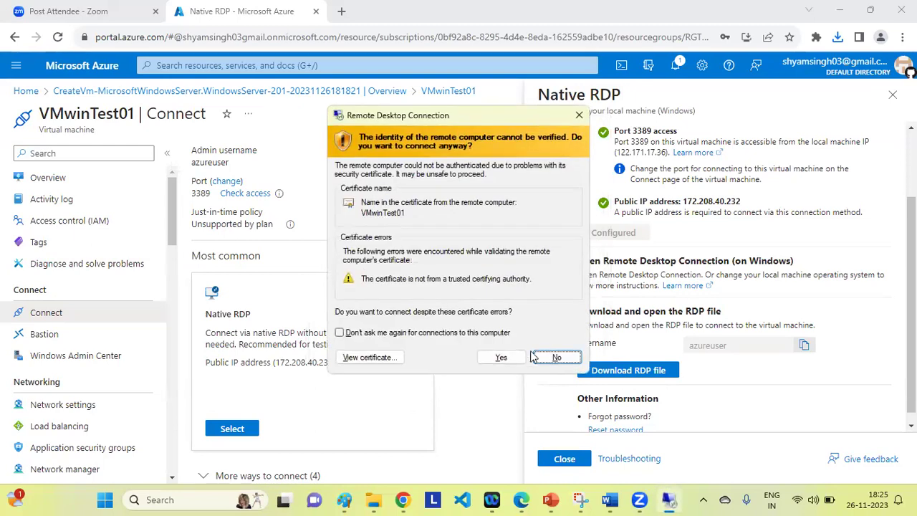
pyautogui.click(501, 357)
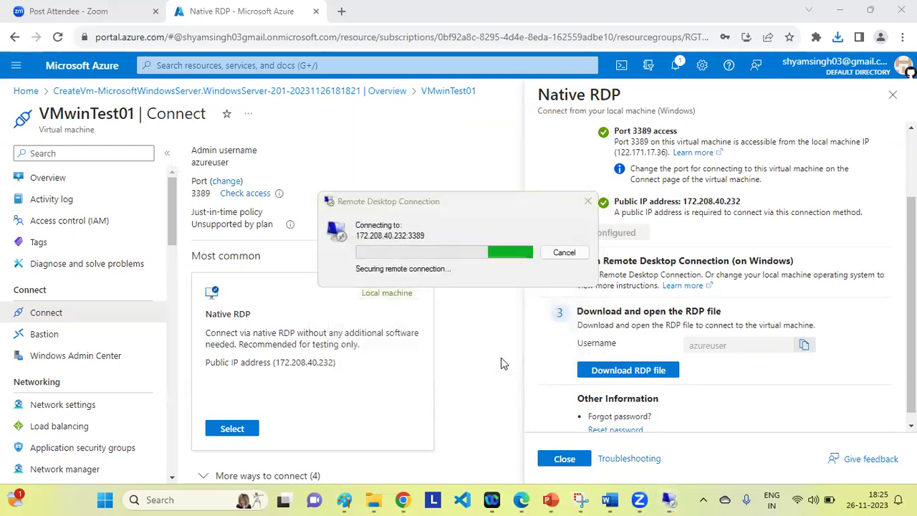
# Minimise the remote session and close the portal's Native RDP panel.
pyautogui.moveTo(609, 499)
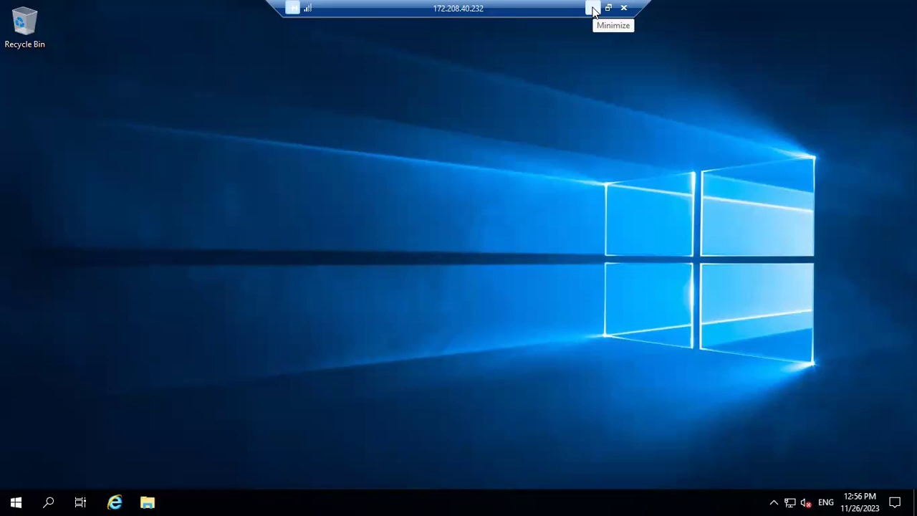
pyautogui.click(594, 9)
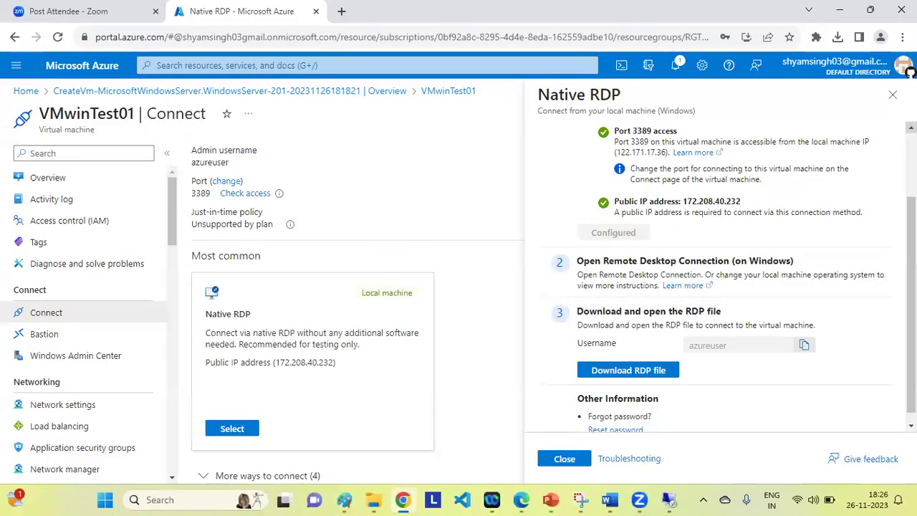
pyautogui.click(893, 95)
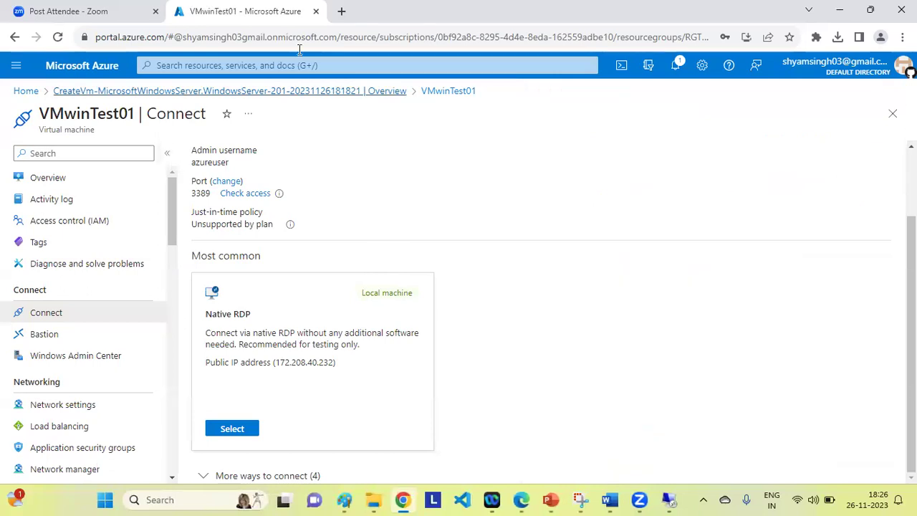
pyautogui.click(158, 94)
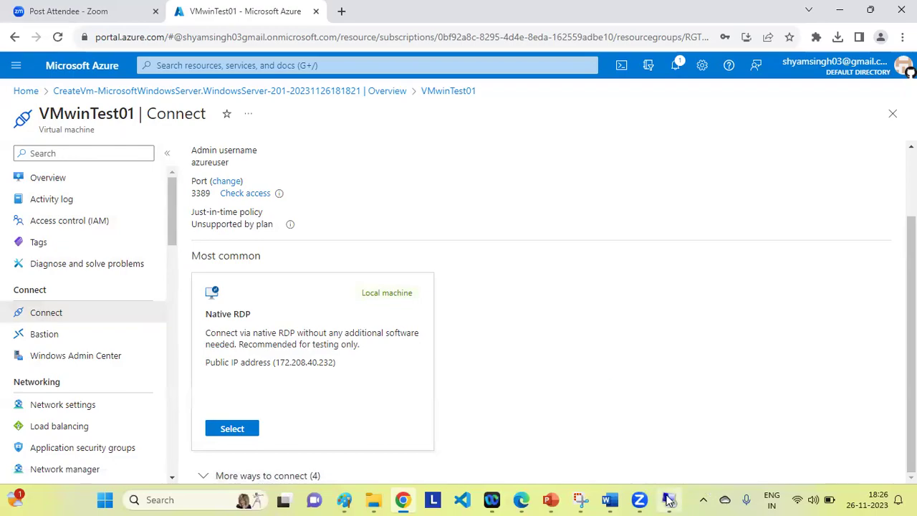
# Restore the remote desktop session, then disconnect it to return to VMwinTest01's Connect page.
pyautogui.click(668, 499)
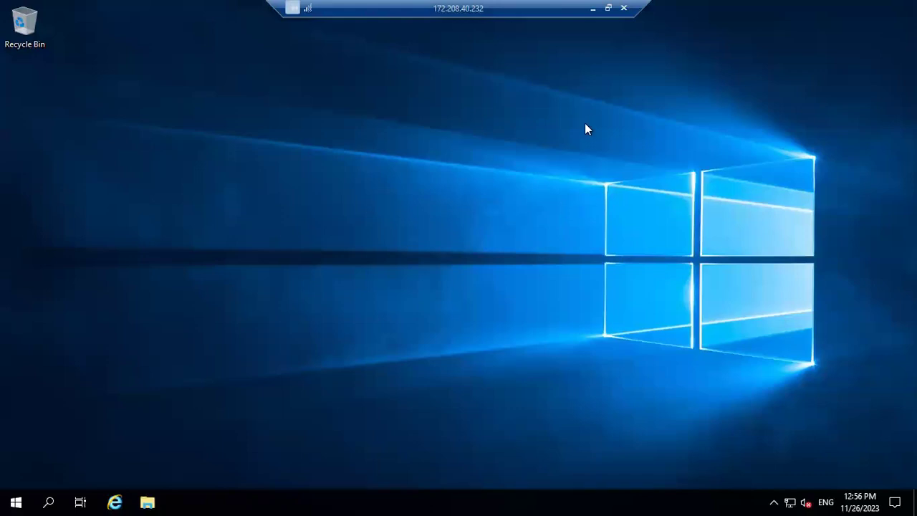
pyautogui.click(624, 10)
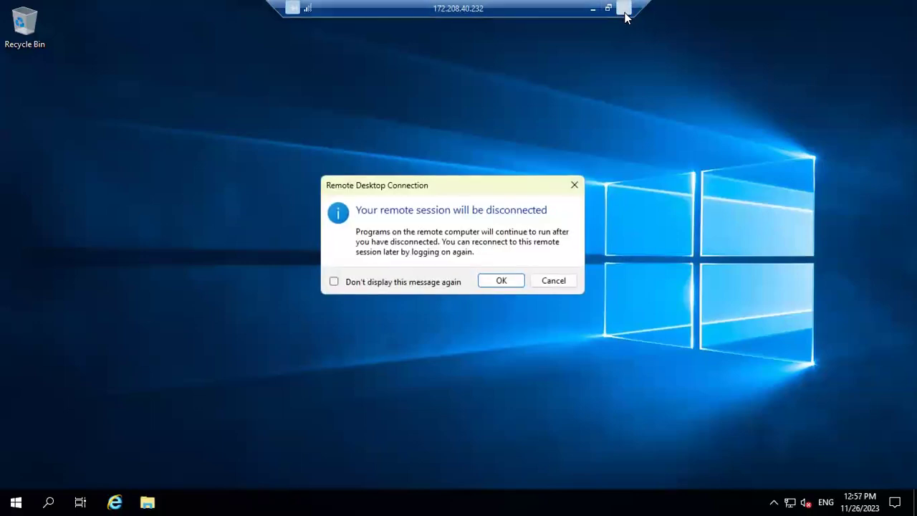
pyautogui.click(501, 281)
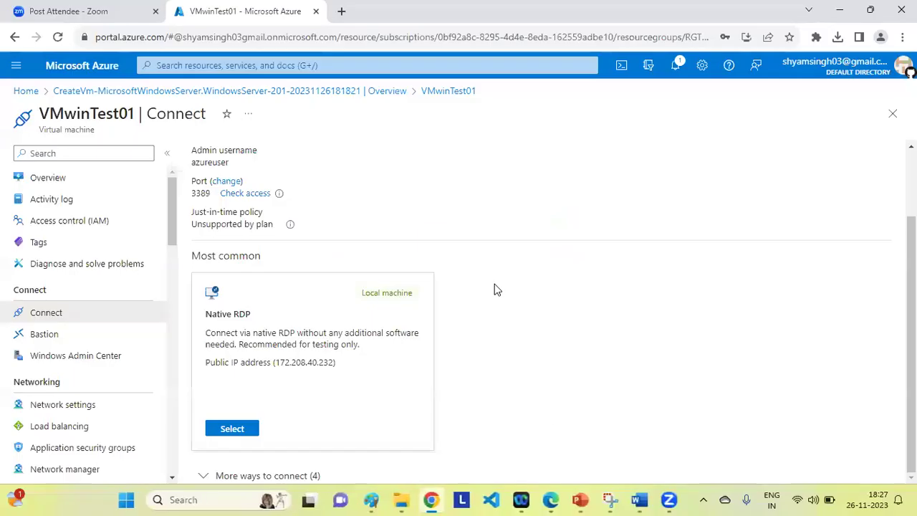
# Add sub-items 'Local RDP', 'RDP File' and 'Change Password then test it.' under point 4 in the class notes.
pyautogui.click(640, 499)
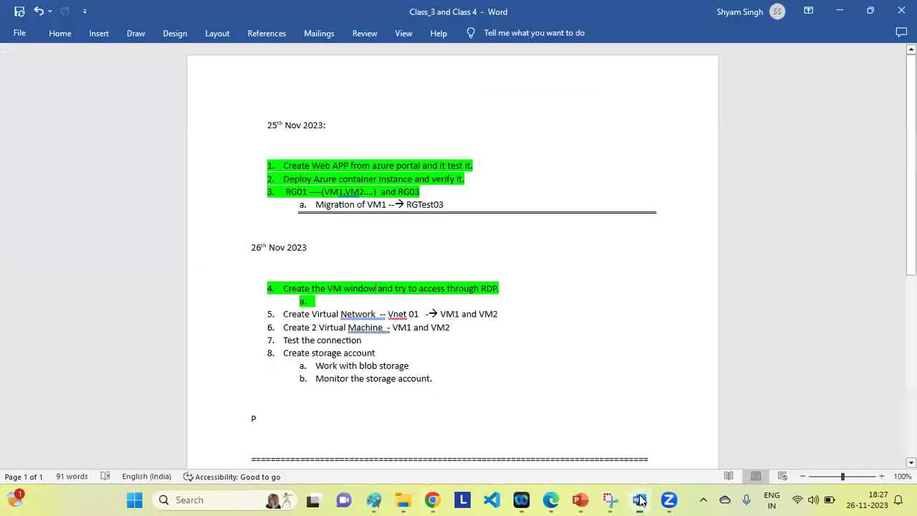
pyautogui.click(315, 302)
pyautogui.write('Local')
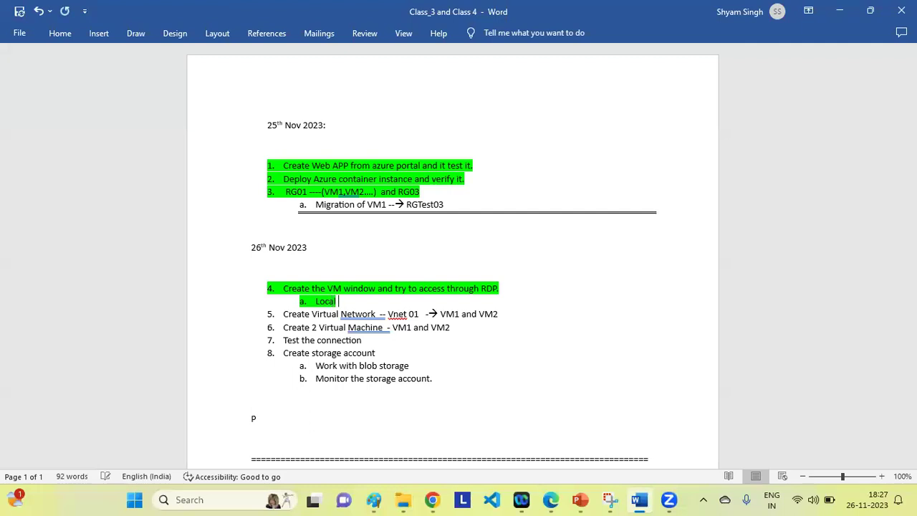
pyautogui.write(' RDP')
pyautogui.press('Return')
pyautogui.write('RDP')
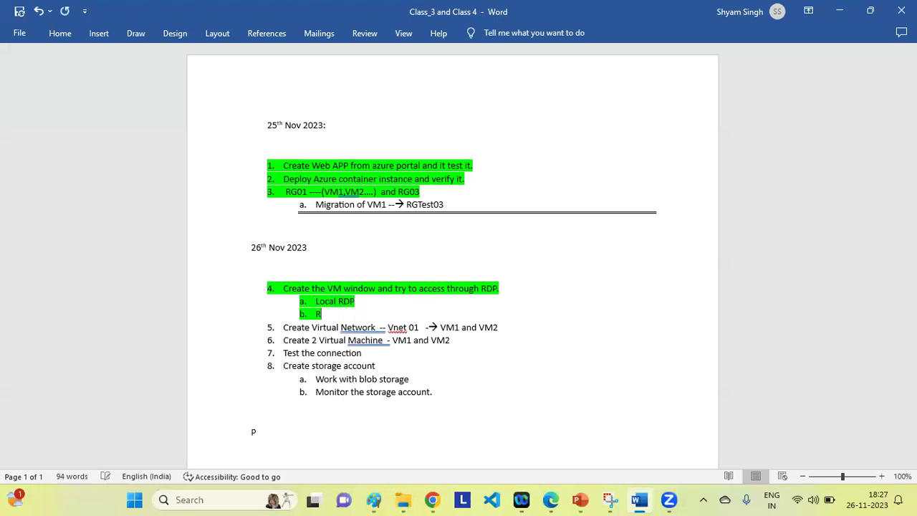
pyautogui.write(' File')
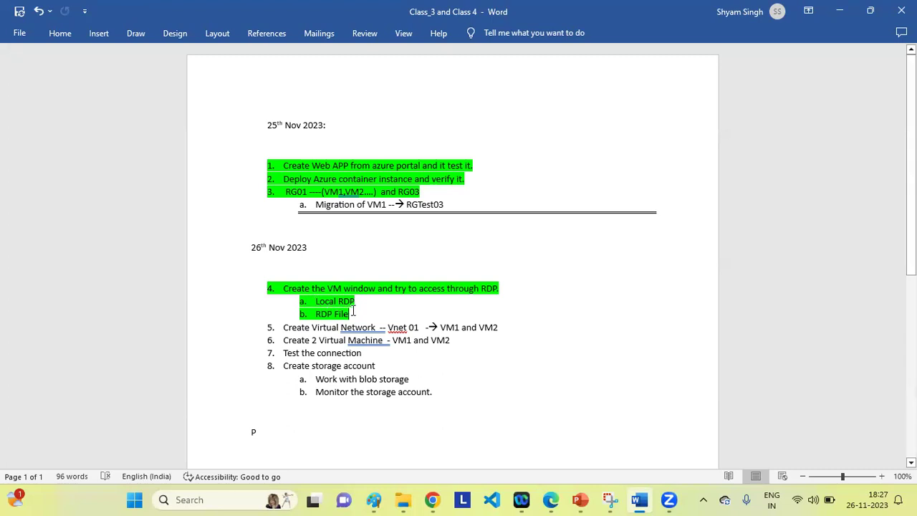
pyautogui.press('Return')
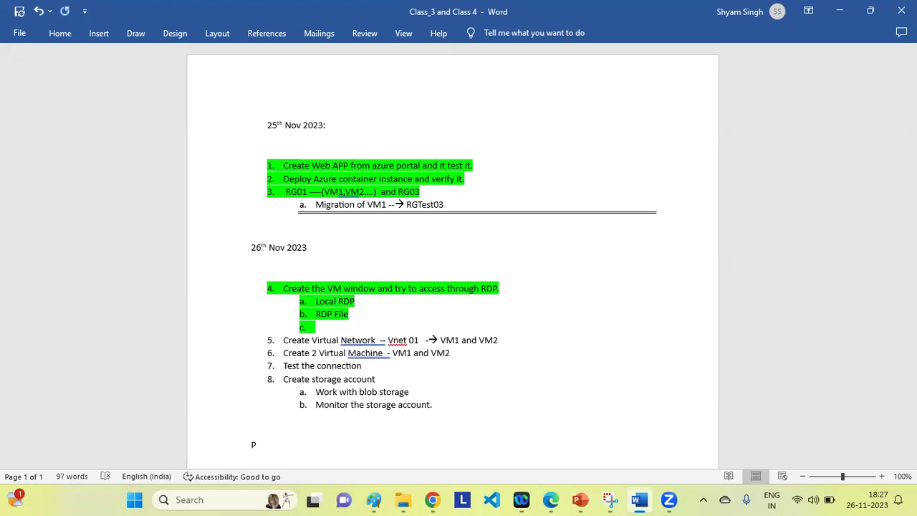
pyautogui.write('Change Passw')
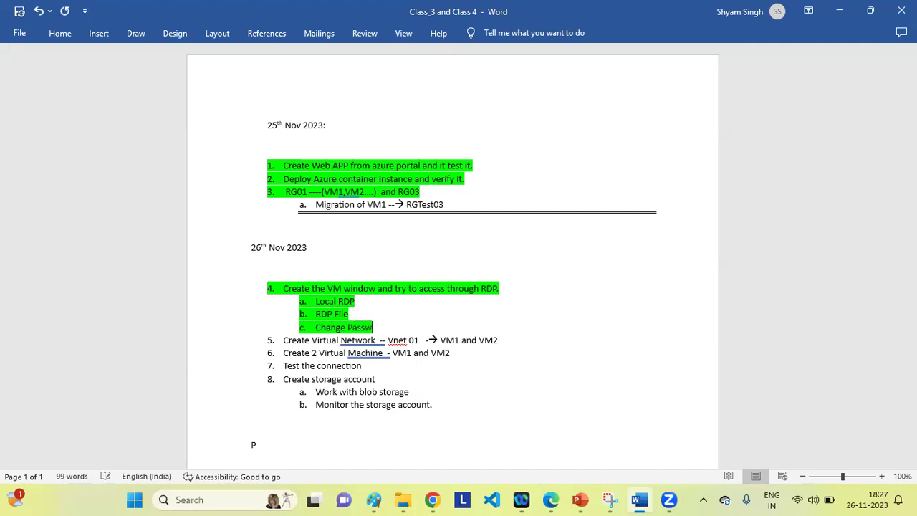
pyautogui.write('ord then')
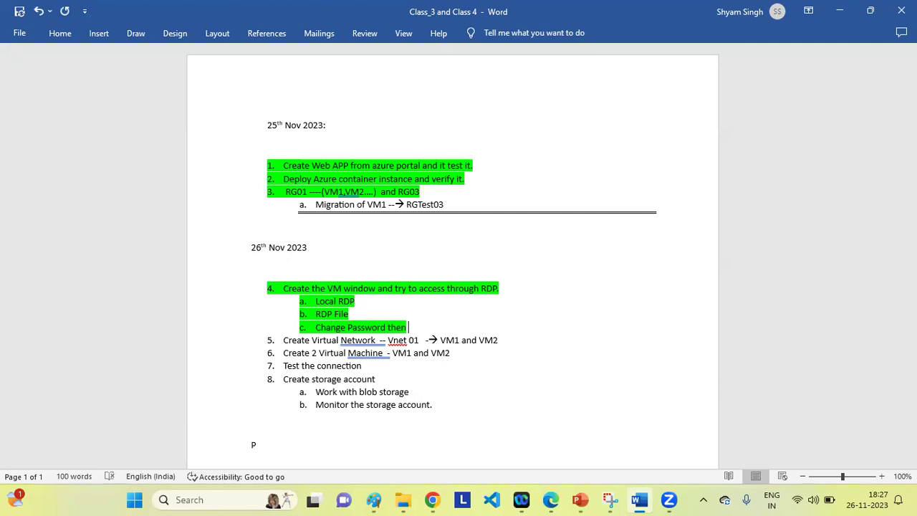
pyautogui.write('test it.')
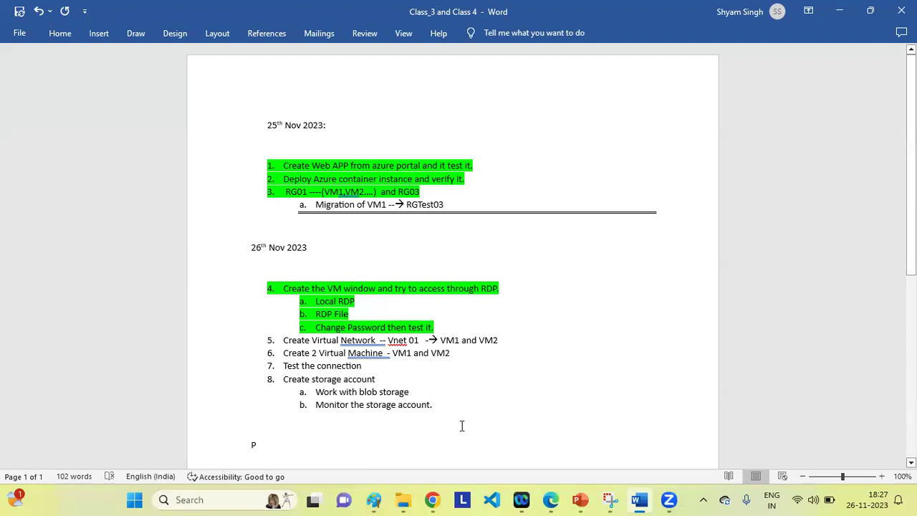
pyautogui.click(432, 500)
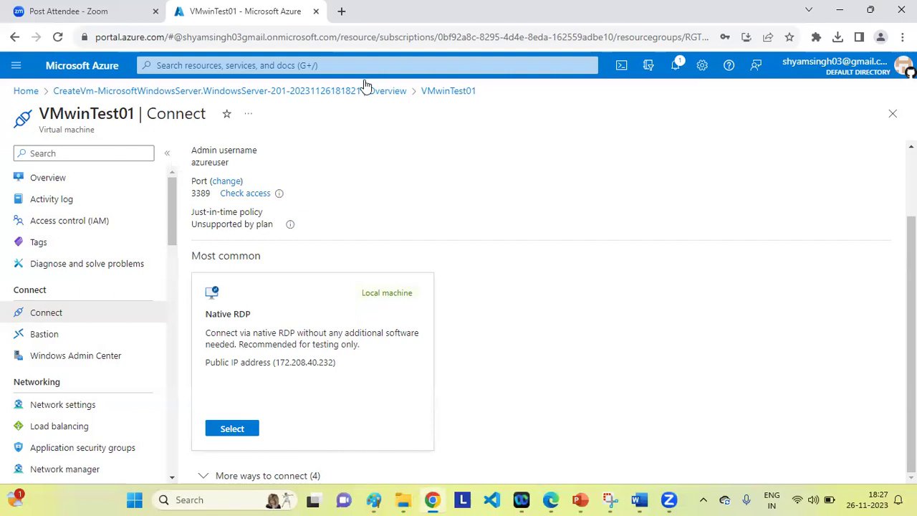
pyautogui.click(622, 66)
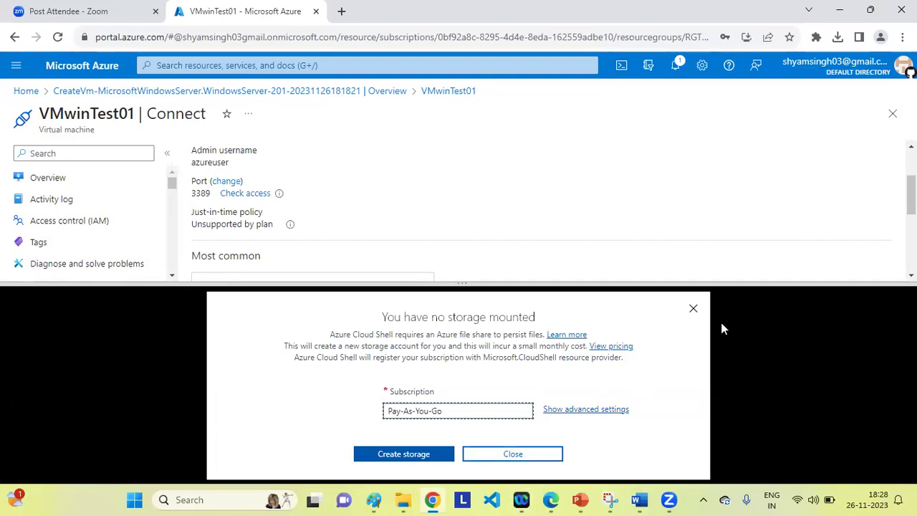
pyautogui.click(694, 311)
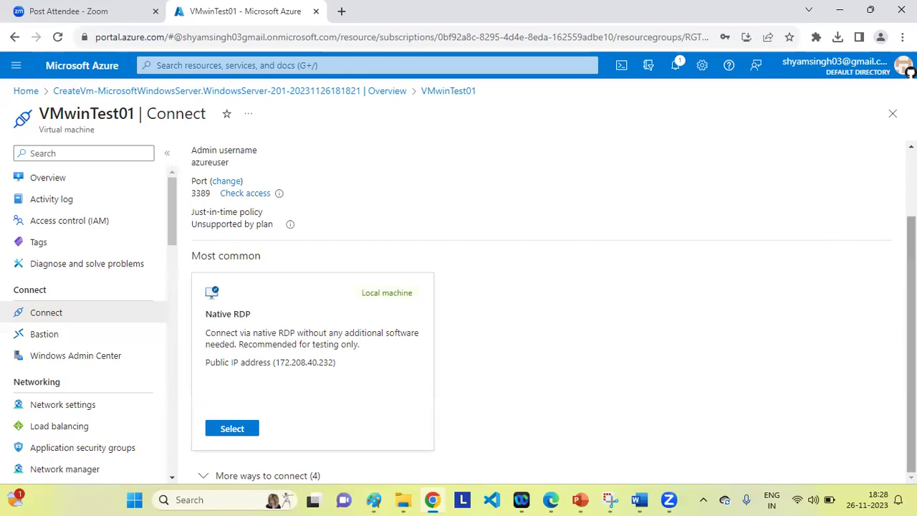
pyautogui.scroll(2, 911, 344)
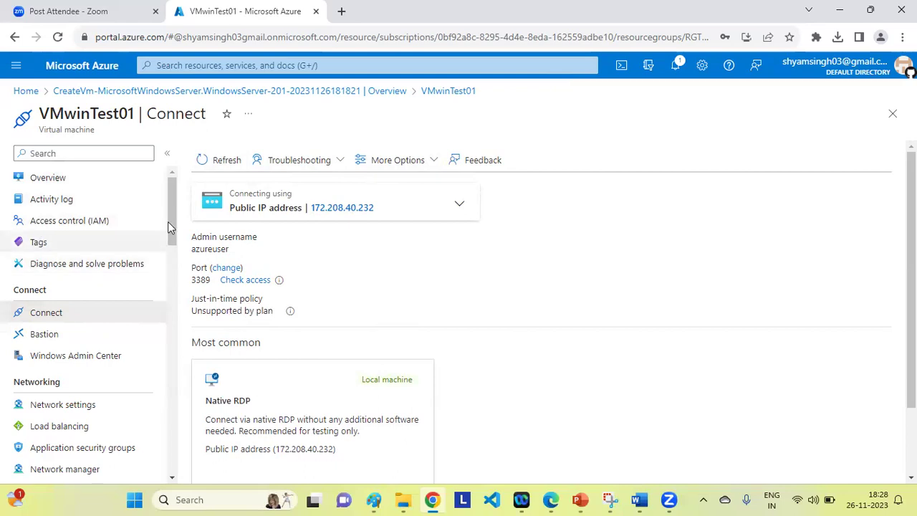
pyautogui.moveTo(170, 215)
pyautogui.mouseDown()
pyautogui.moveTo(180, 310)
pyautogui.moveTo(172, 434)
pyautogui.mouseUp()
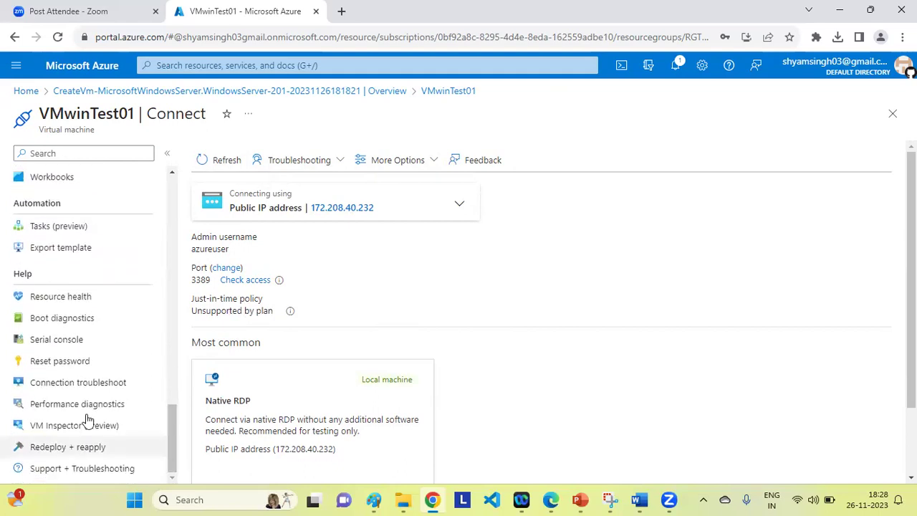
# On VMwinTest01's Reset password page, enter a new complex password for azureuser.
pyautogui.click(54, 366)
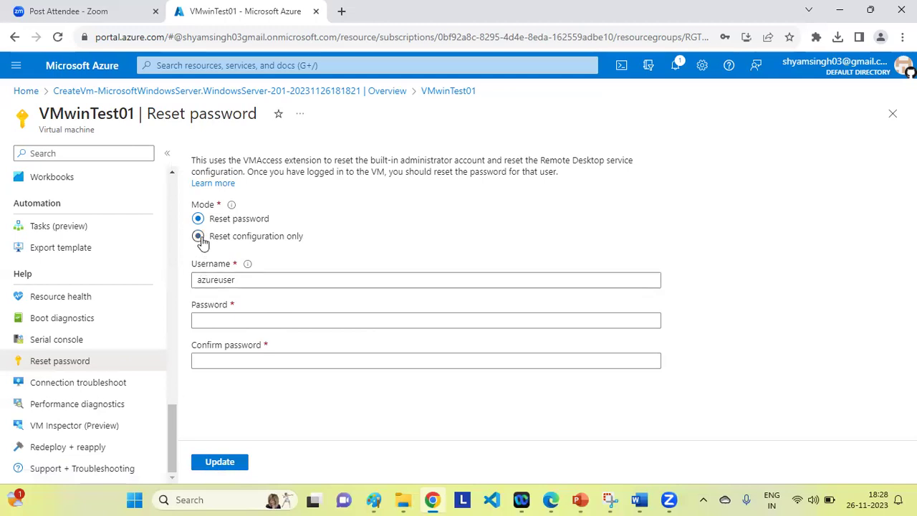
pyautogui.click(246, 282)
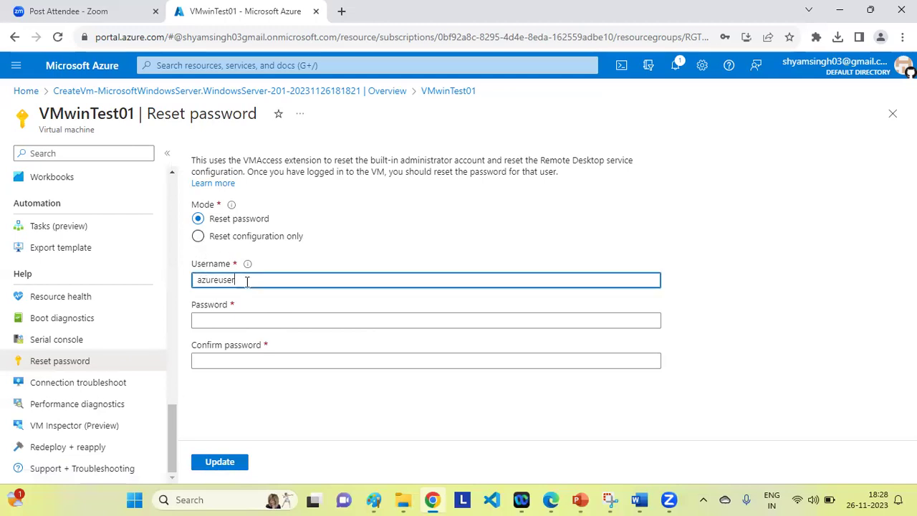
pyautogui.click(224, 318)
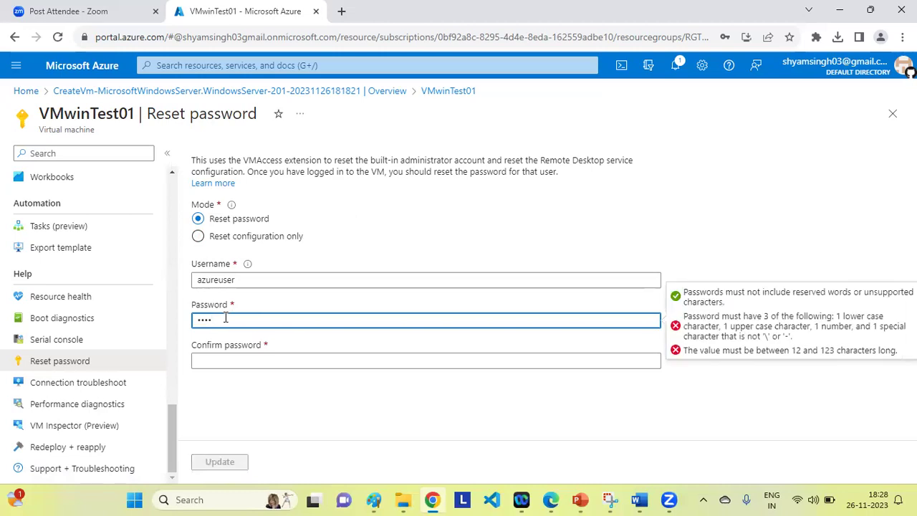
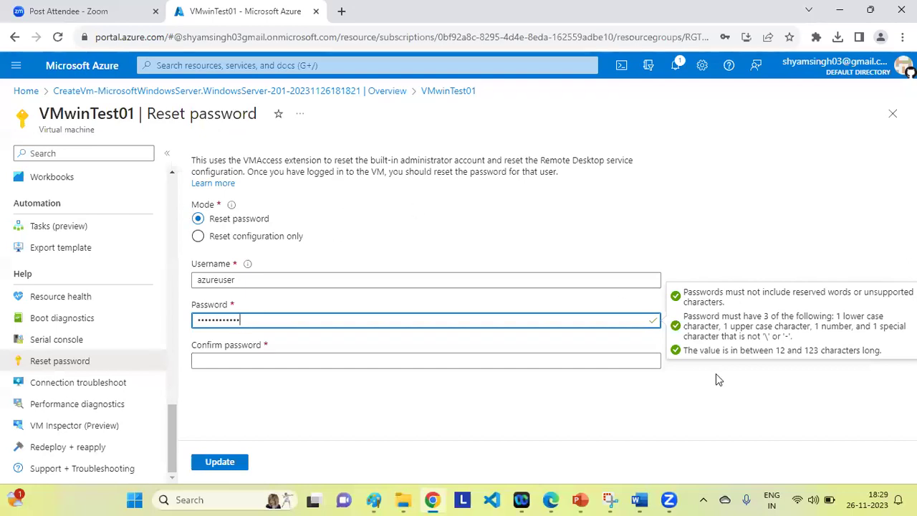
# Change item c under point 4 to 'After changing the password verify the VM access.'.
pyautogui.click(640, 500)
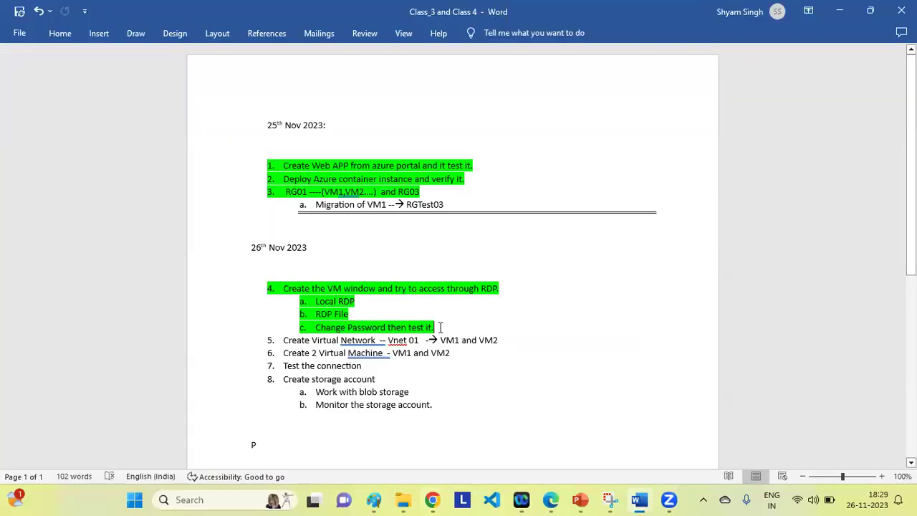
pyautogui.keyDown('shift'); pyautogui.click(315, 327); pyautogui.keyUp('shift')
pyautogui.write('After ')
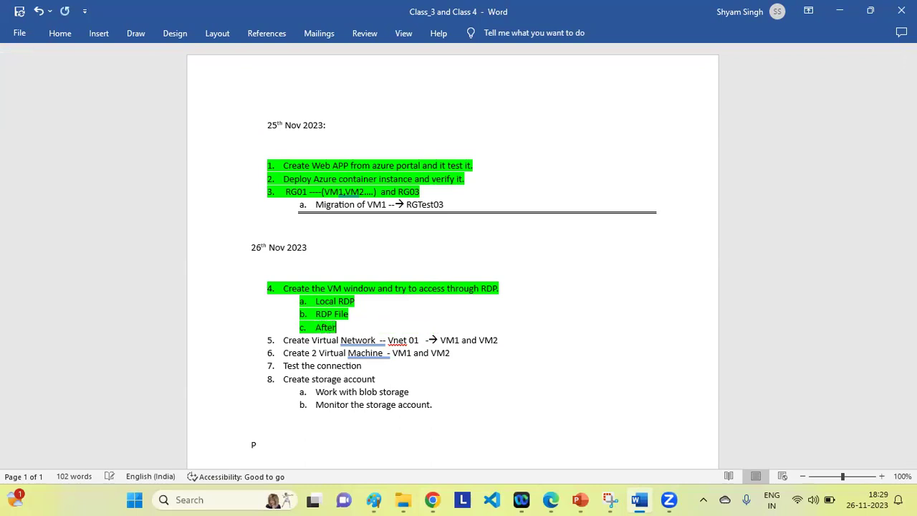
pyautogui.write('ch')
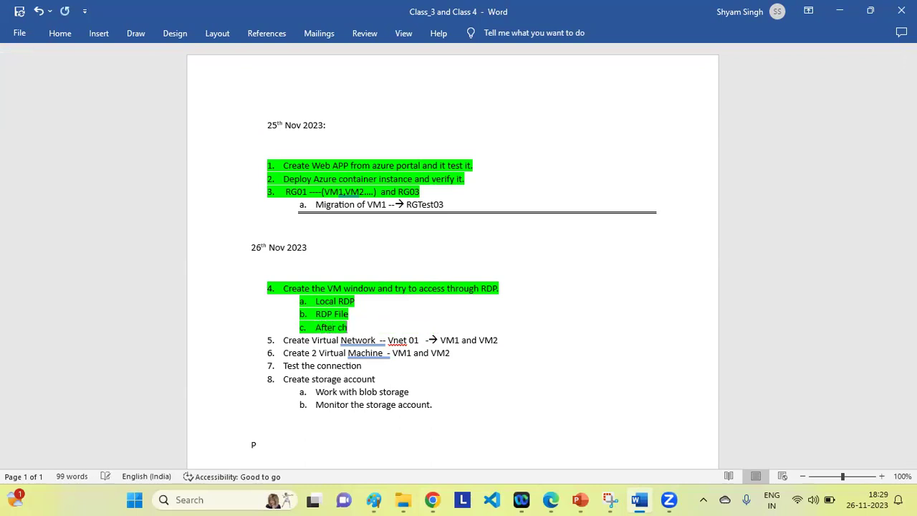
pyautogui.write('anging the pa')
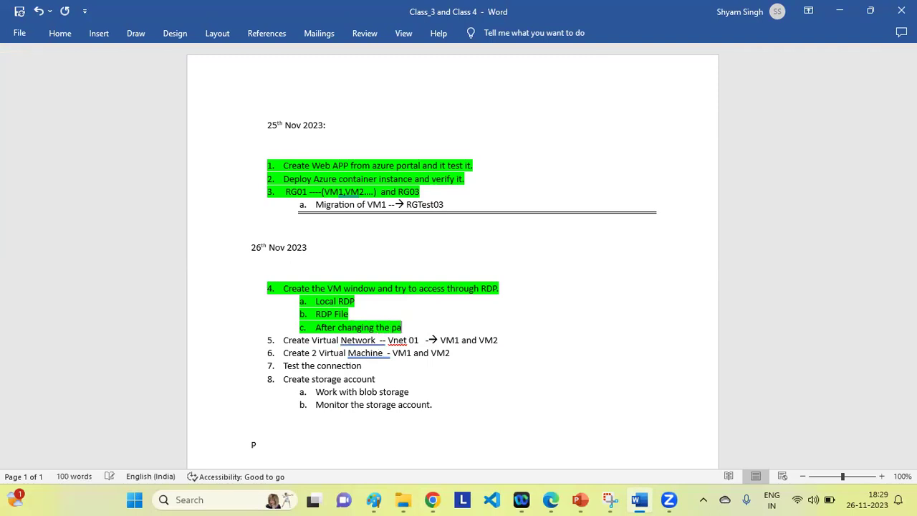
pyautogui.write('ssword verify')
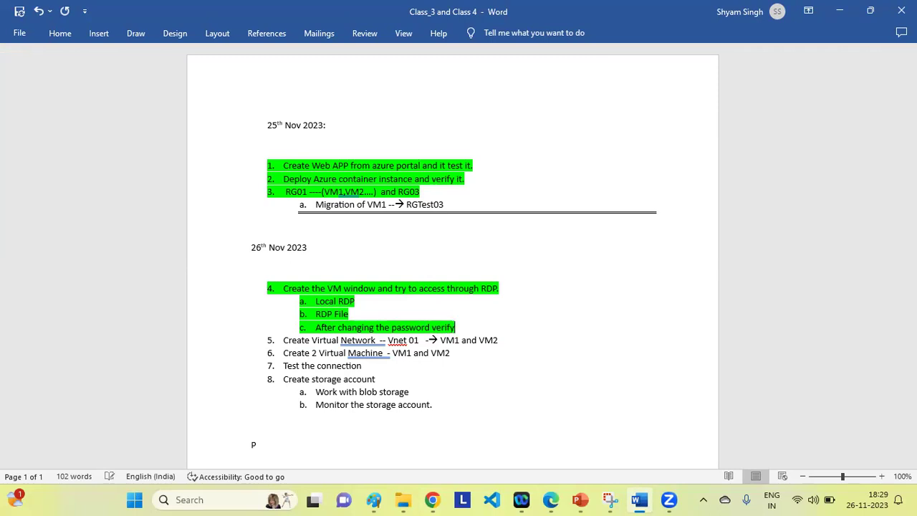
pyautogui.write(' the VM access')
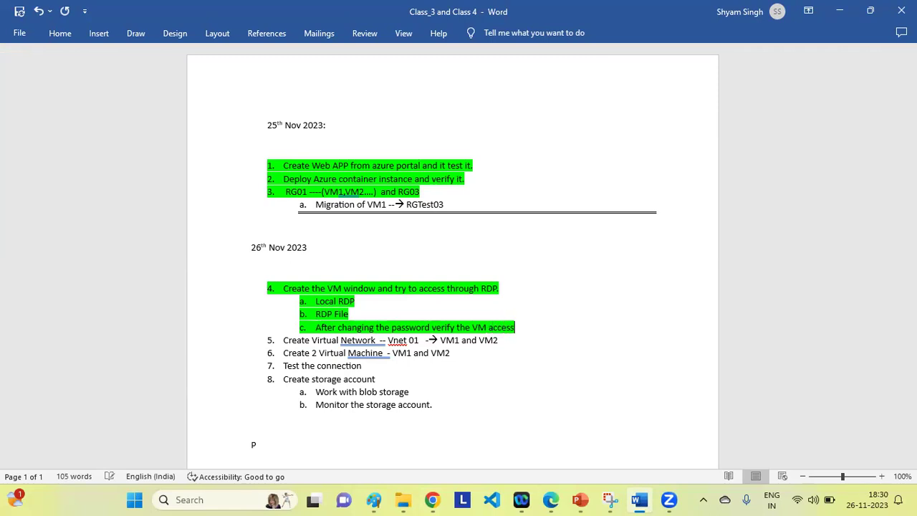
pyautogui.write('.')
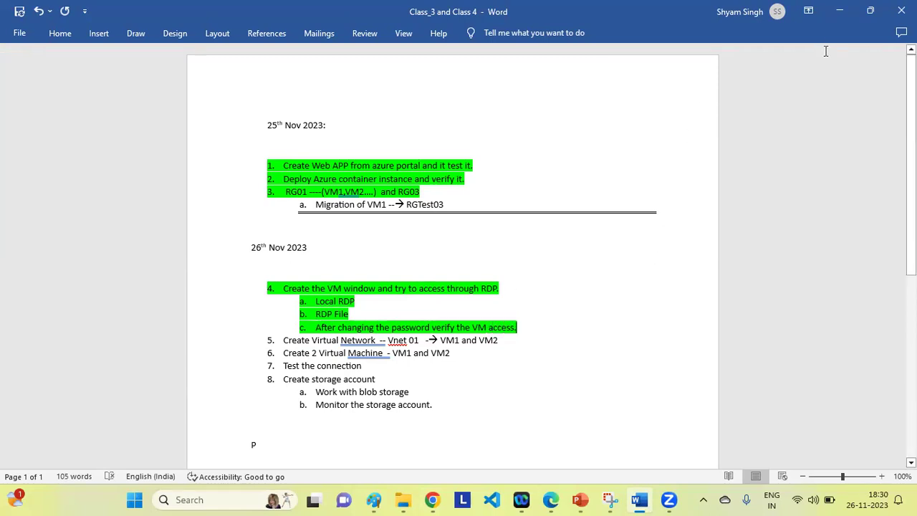
# Fill in the matching password confirmation and submit VMwinTest01's password reset.
pyautogui.click(841, 12)
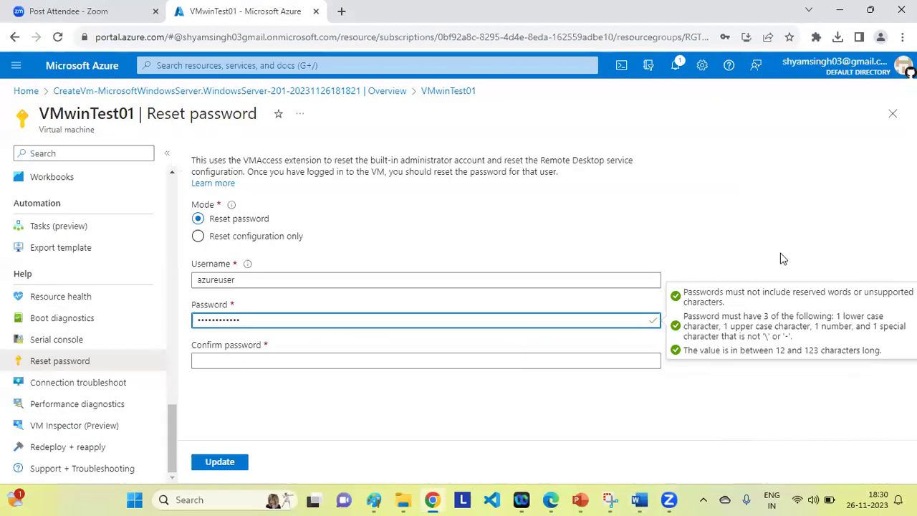
pyautogui.click(213, 361)
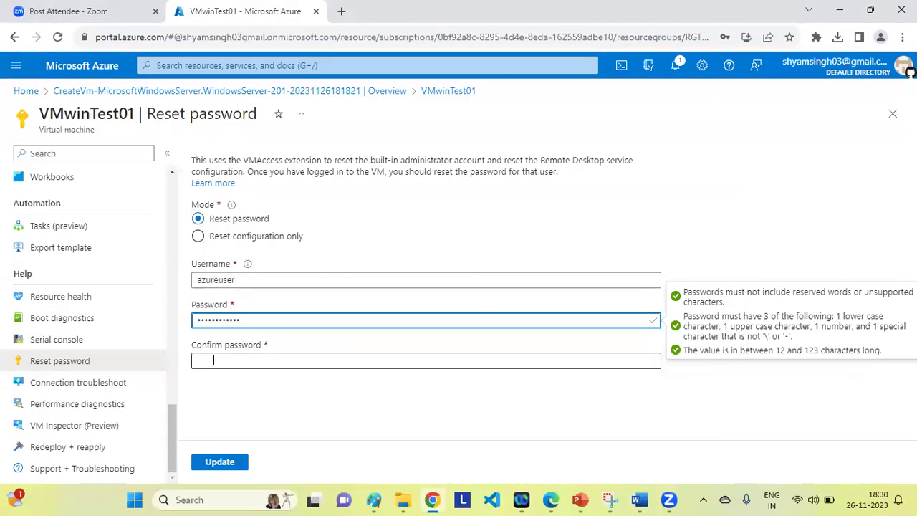
pyautogui.write('••••')
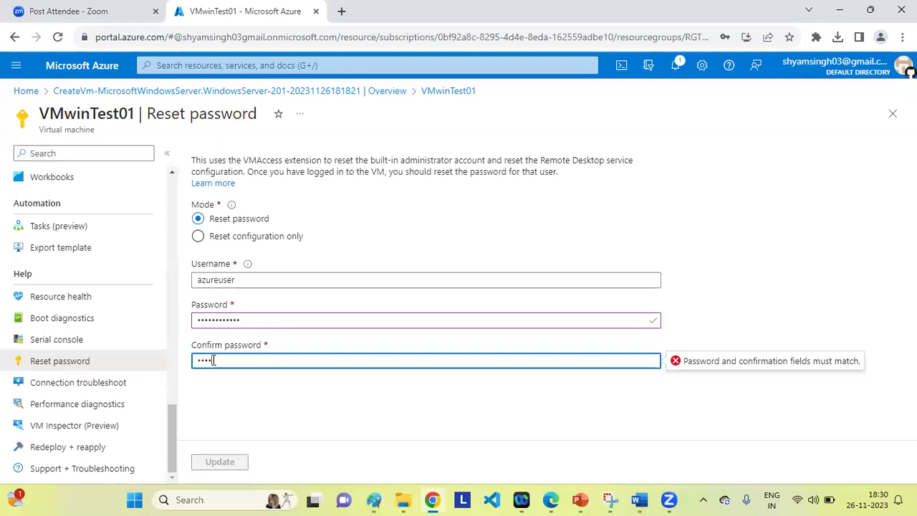
pyautogui.write('••')
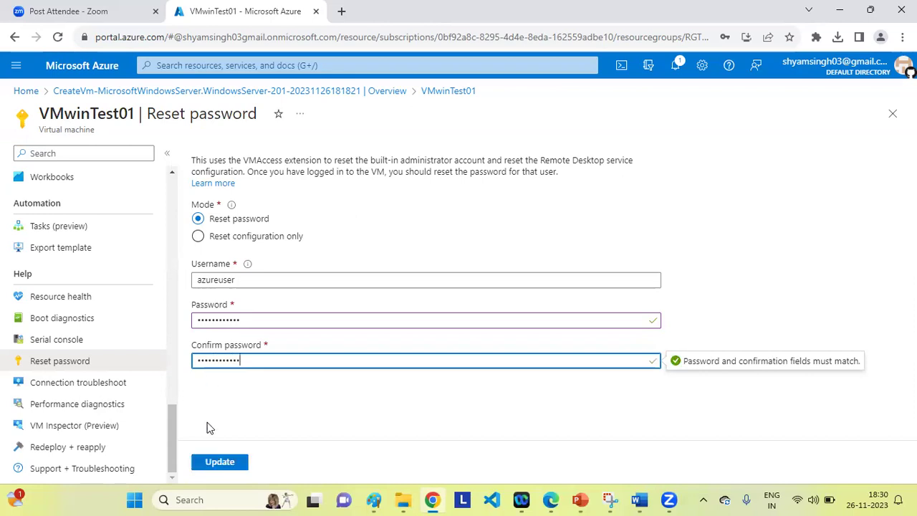
pyautogui.press('Tab')
pyautogui.press('Return')
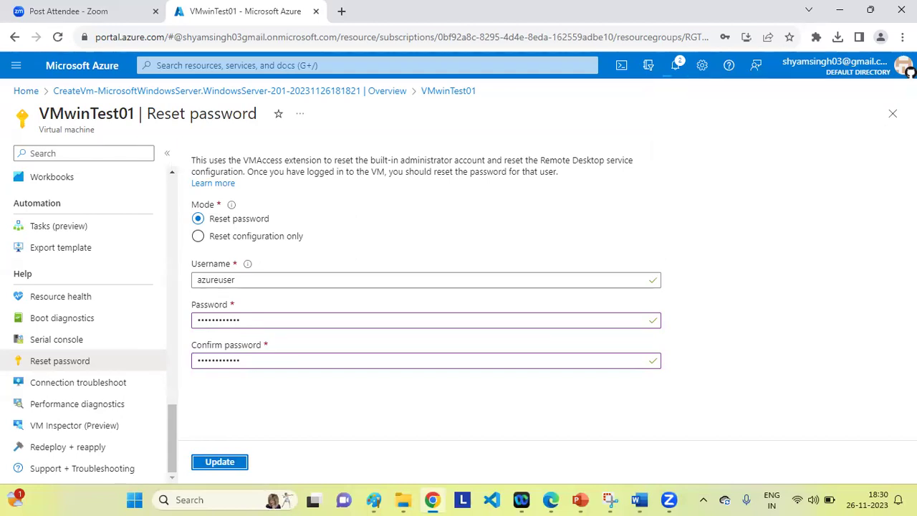
# Confirm the reset succeeded in Notifications, then return to the VM's Overview page.
pyautogui.click(677, 68)
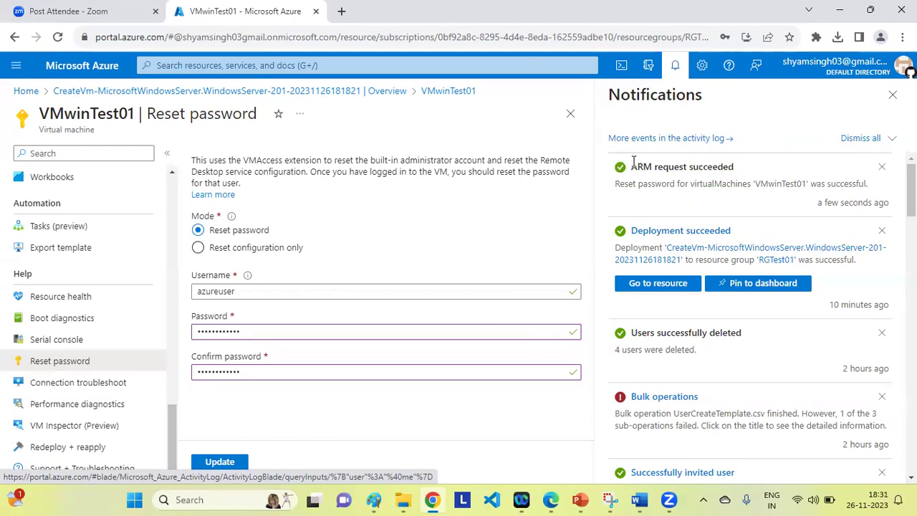
pyautogui.click(892, 96)
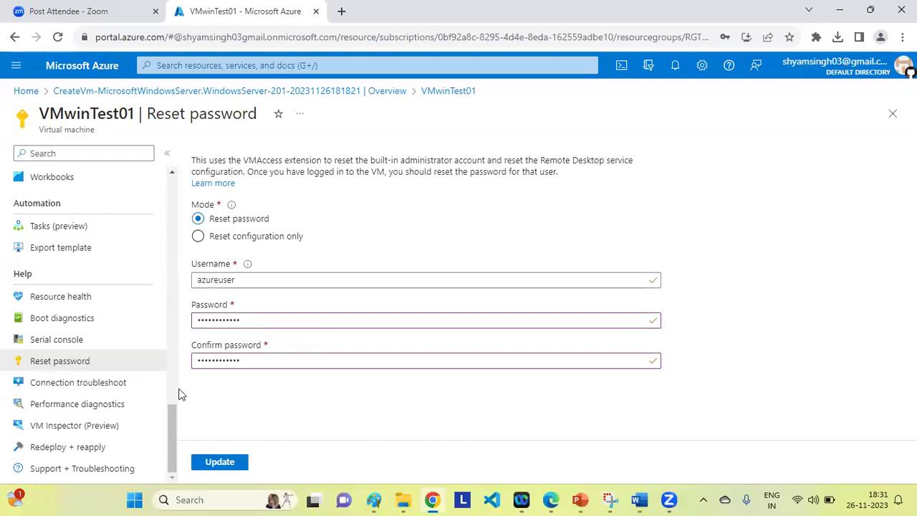
pyautogui.moveTo(171, 428); pyautogui.dragTo(170, 132)
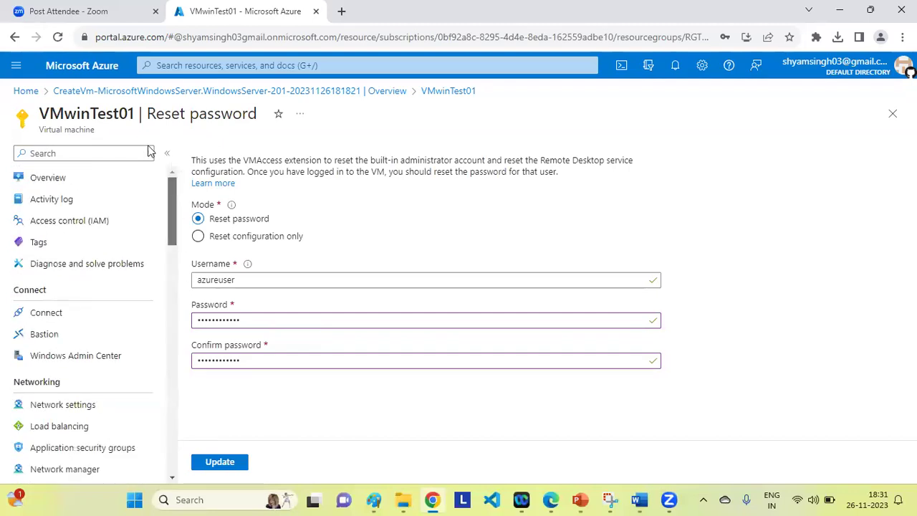
pyautogui.click(58, 181)
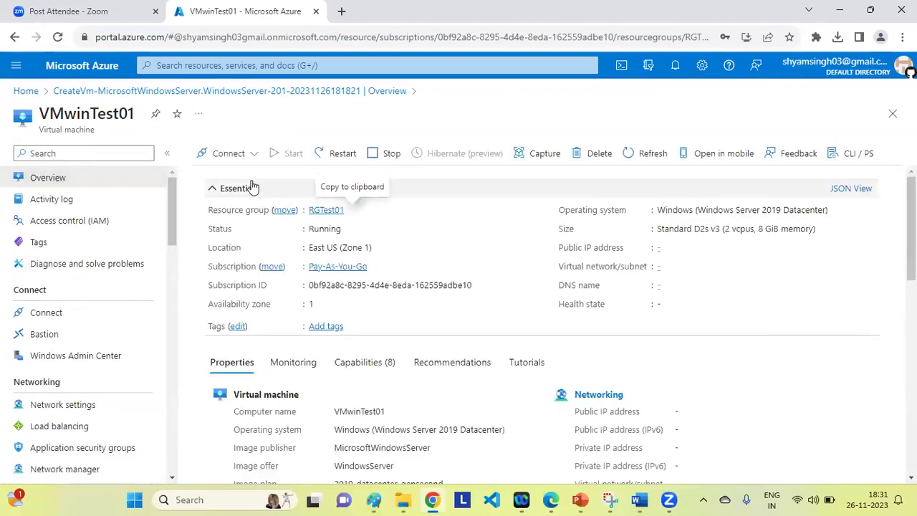
# Download VMwinTest01's Native RDP connection file, VMwinTest01 (3).rdp.
pyautogui.click(243, 156)
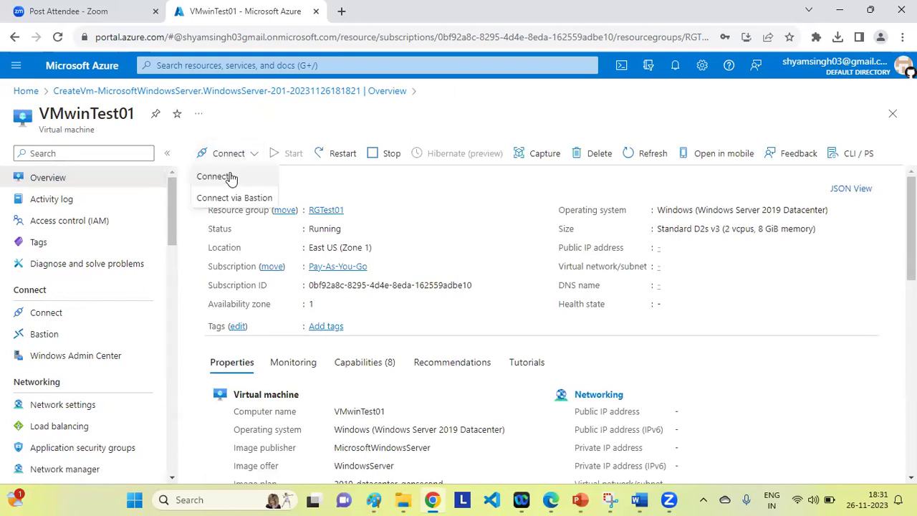
pyautogui.click(231, 178)
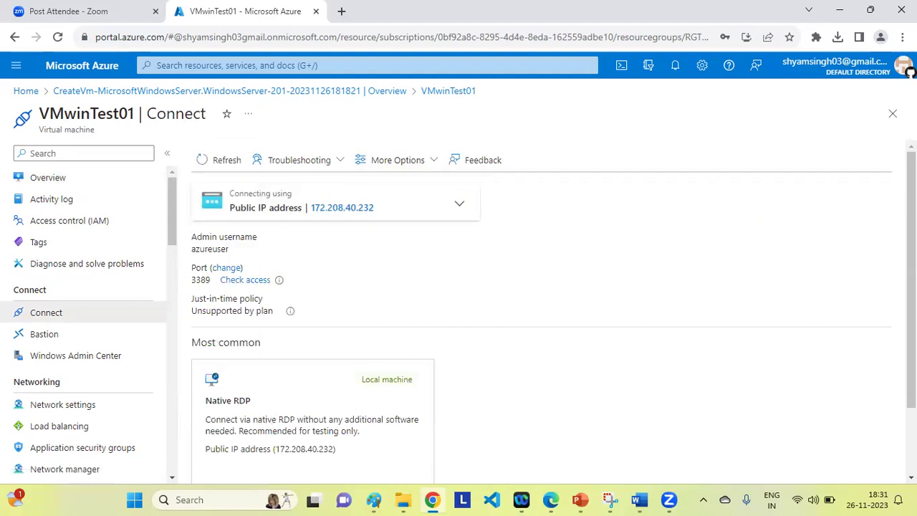
pyautogui.scroll(-1, 326, 355)
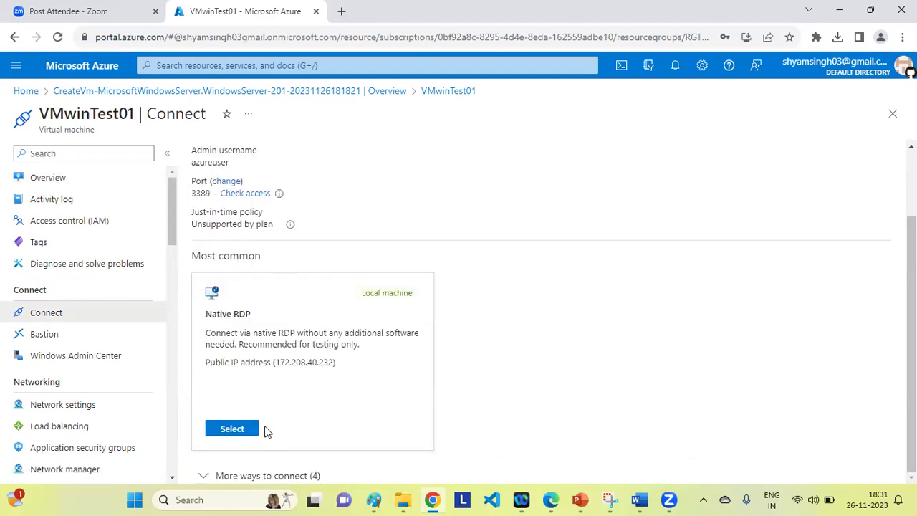
pyautogui.click(228, 429)
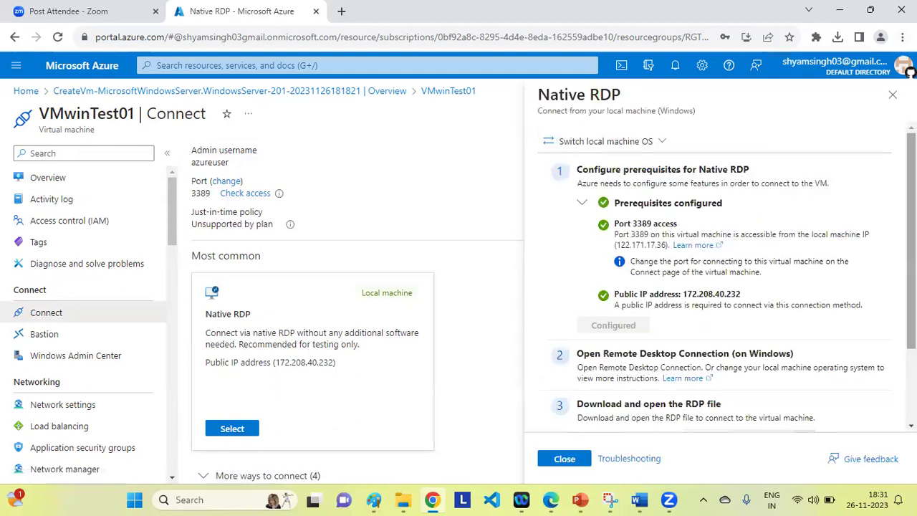
pyautogui.scroll(-2, 648, 347)
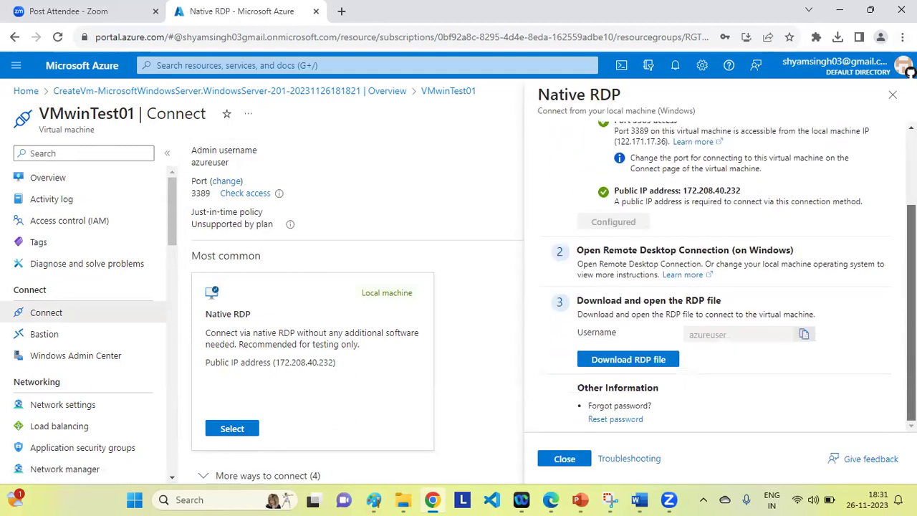
pyautogui.click(623, 360)
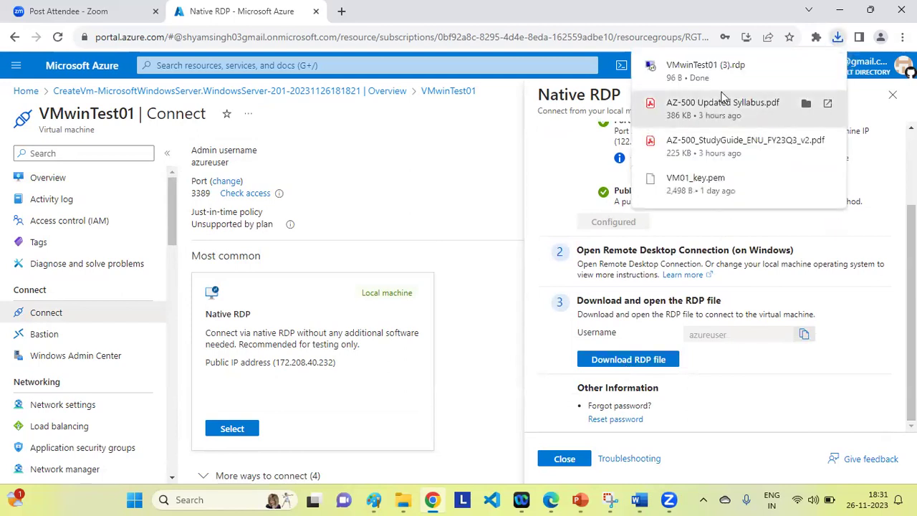
# Launch the new RDP file and sign in to 172.208.40.232 with the reset credentials, accepting the certificate.
pyautogui.click(698, 69)
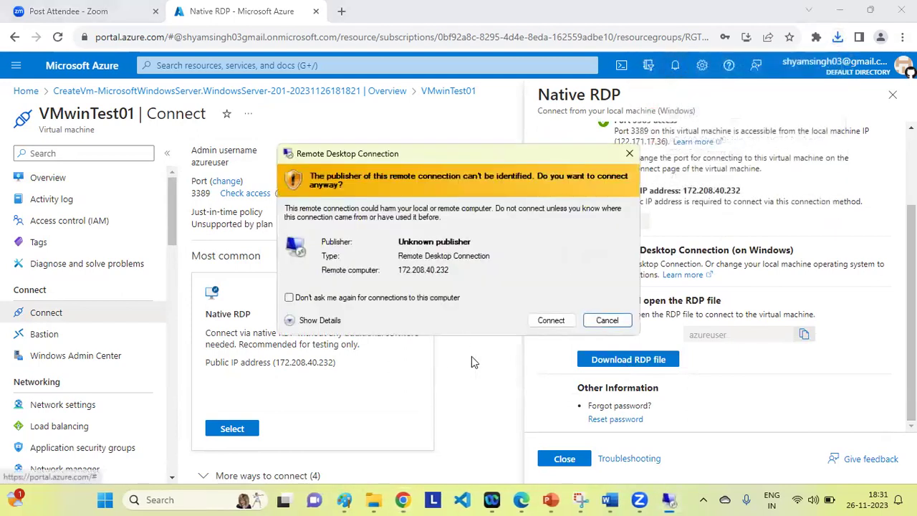
pyautogui.click(549, 321)
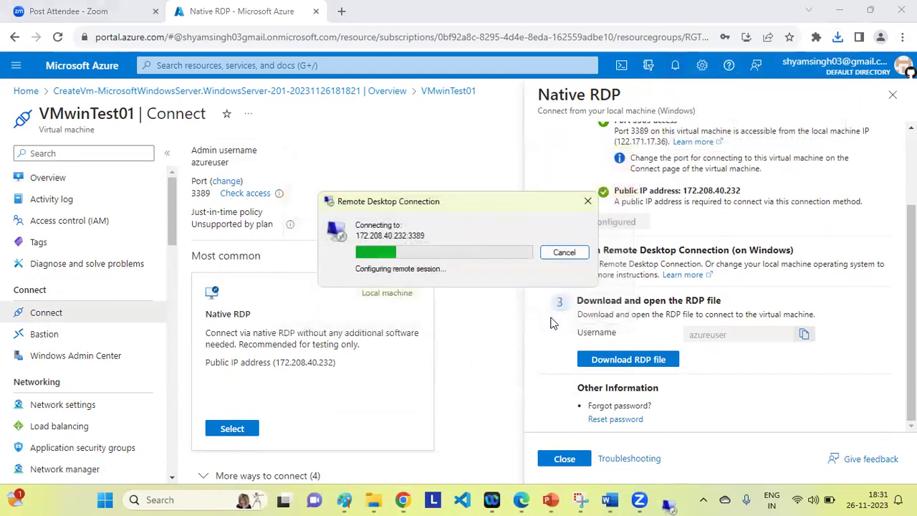
pyautogui.write('****')
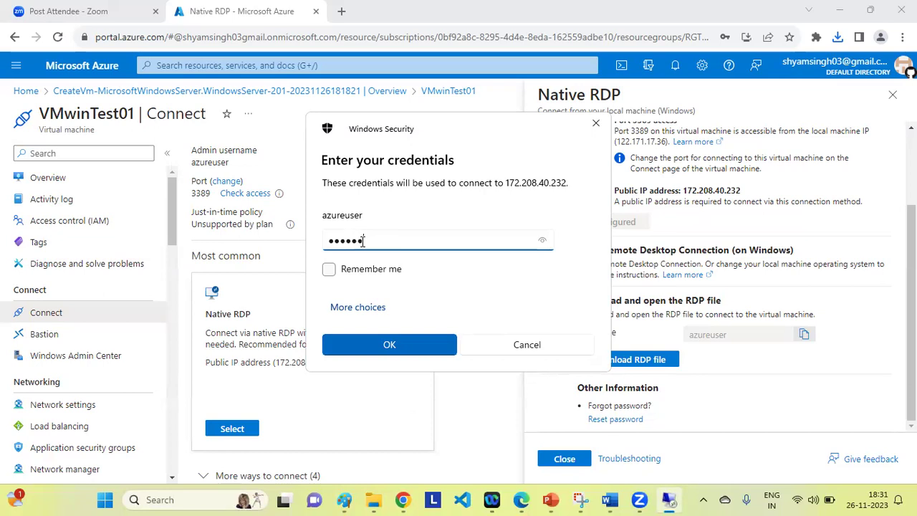
pyautogui.write('********')
pyautogui.click(390, 345)
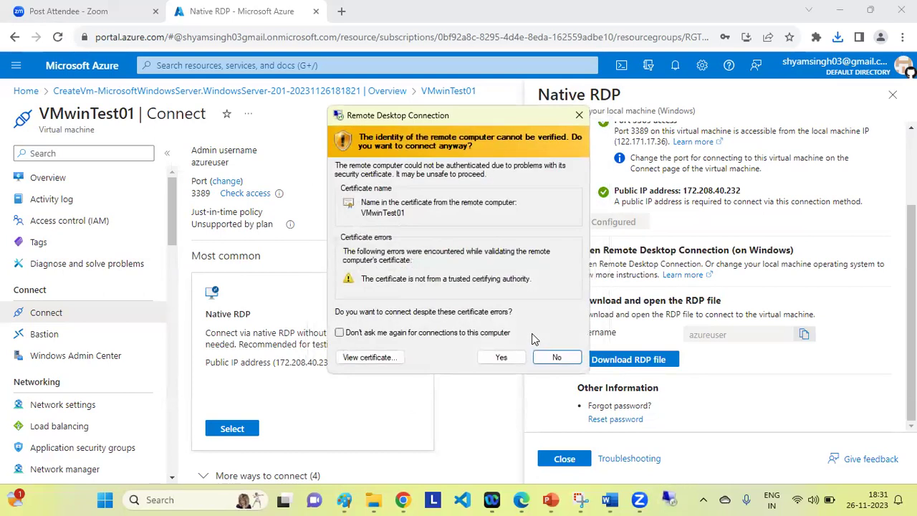
pyautogui.click(499, 358)
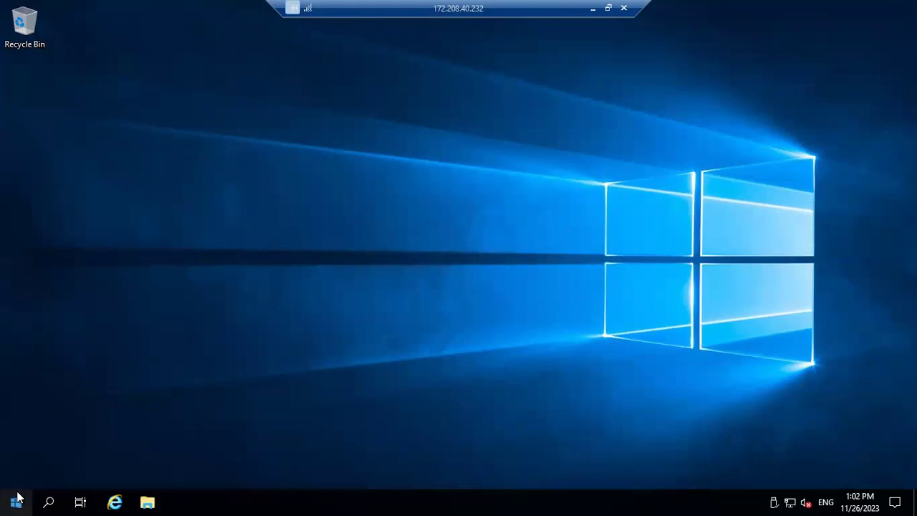
pyautogui.rightClick(19, 498)
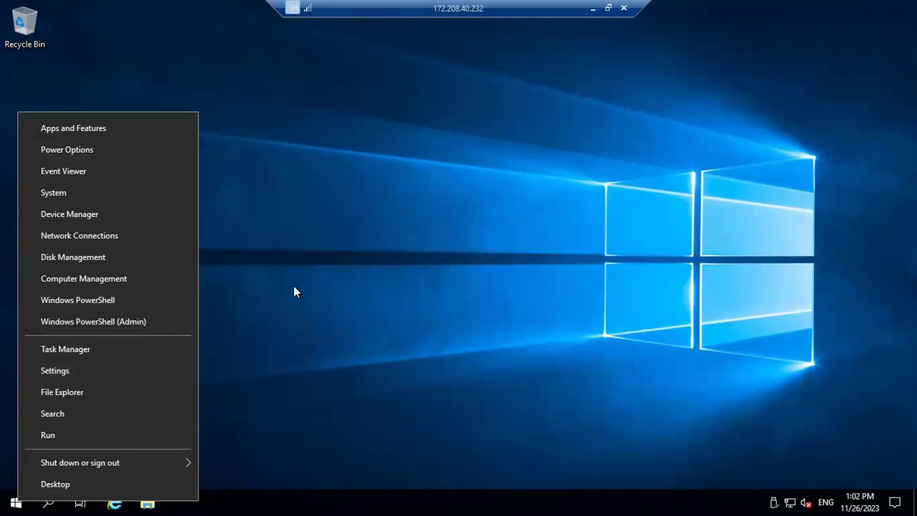
pyautogui.click(50, 369)
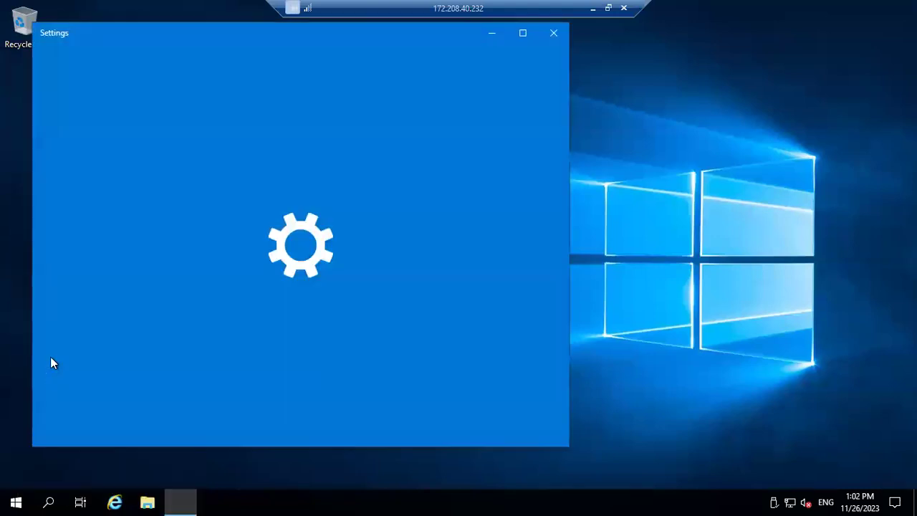
pyautogui.click(556, 32)
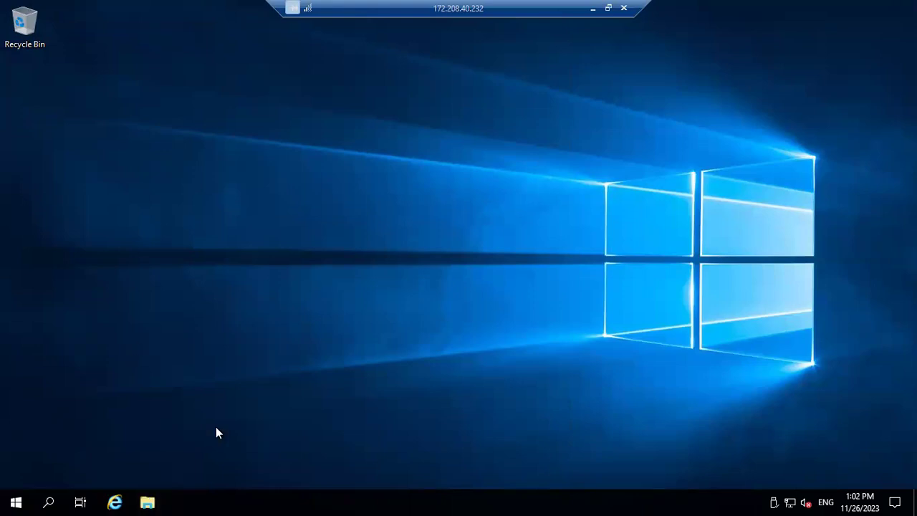
pyautogui.click(144, 496)
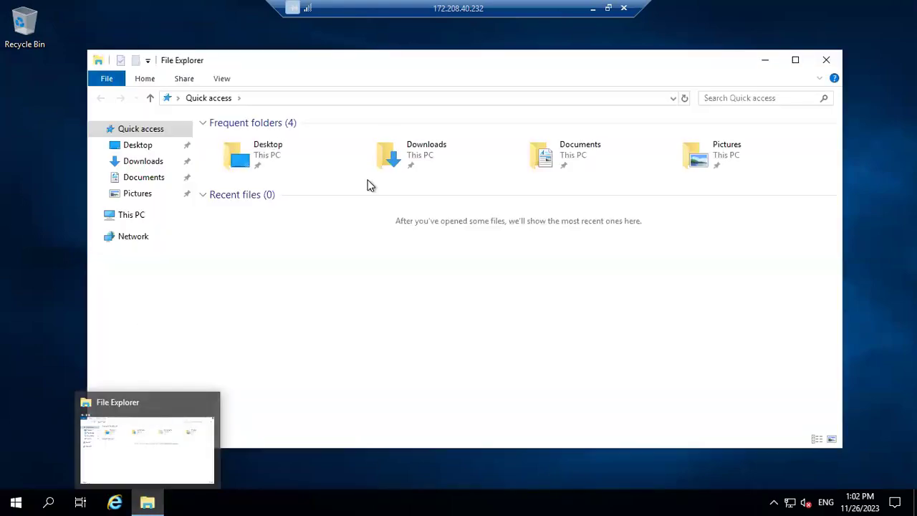
pyautogui.click(132, 220)
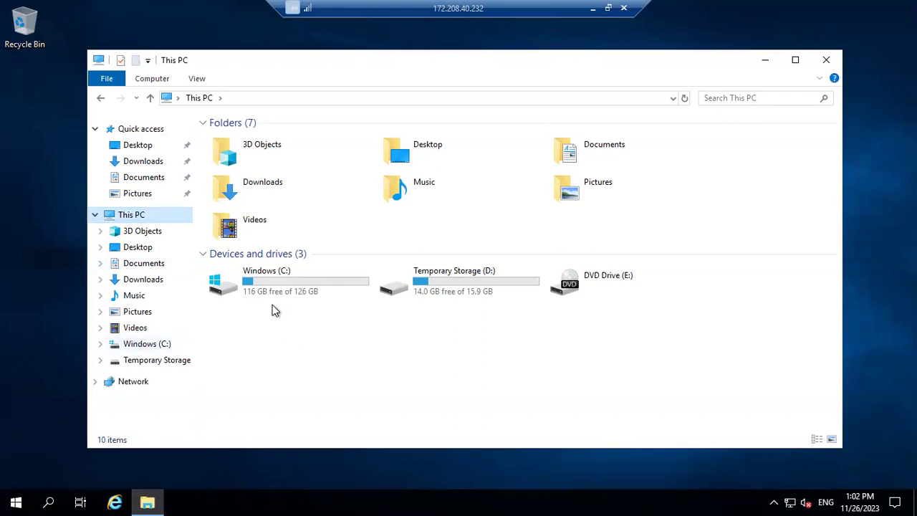
pyautogui.rightClick(146, 220)
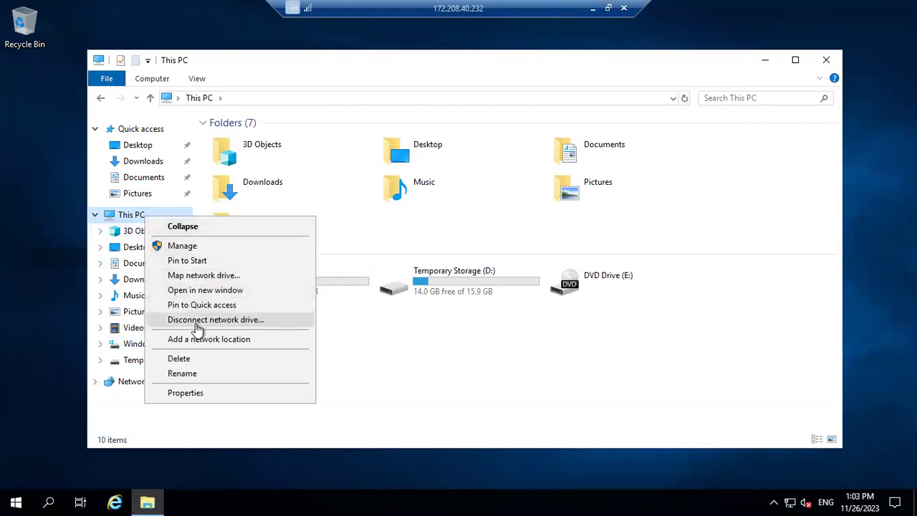
pyautogui.click(187, 392)
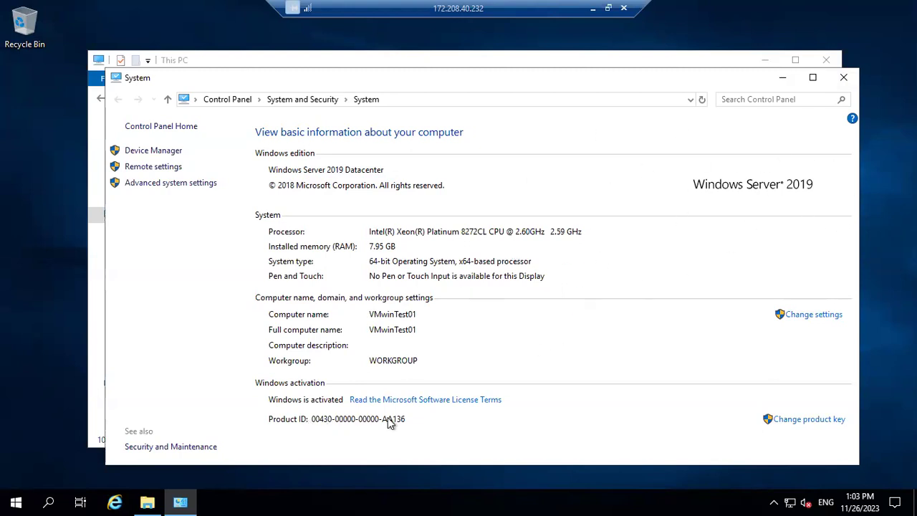
pyautogui.click(844, 79)
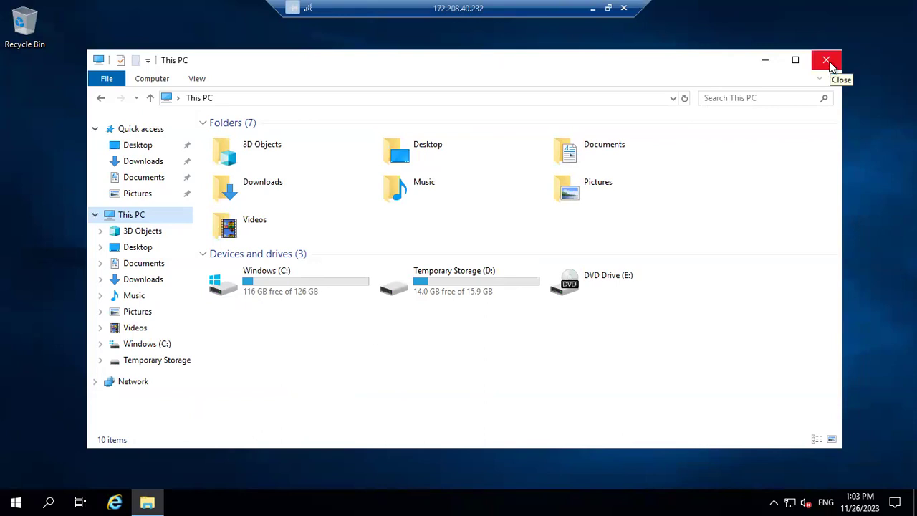
pyautogui.click(828, 61)
# Disconnect the RDP session and reopen VMwinTest01's Overview from the deployment page.
pyautogui.click(624, 7)
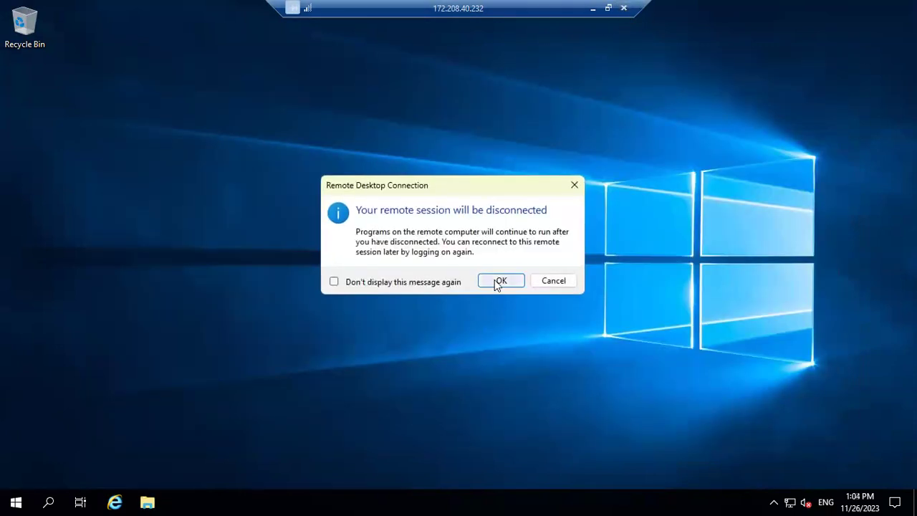
pyautogui.click(496, 281)
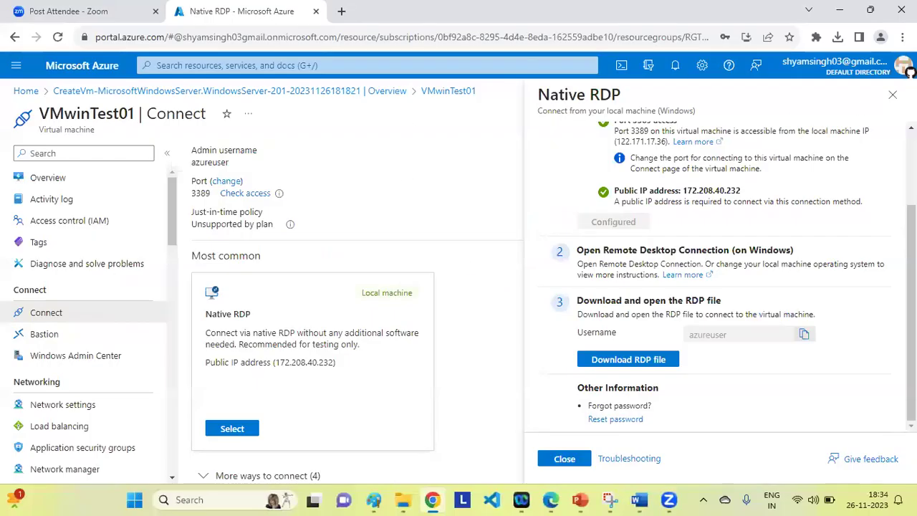
pyautogui.click(107, 94)
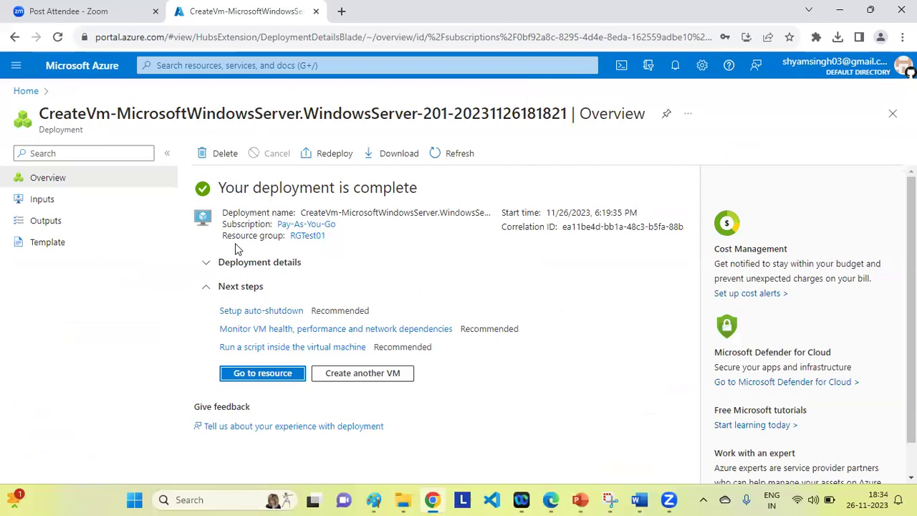
pyautogui.click(254, 379)
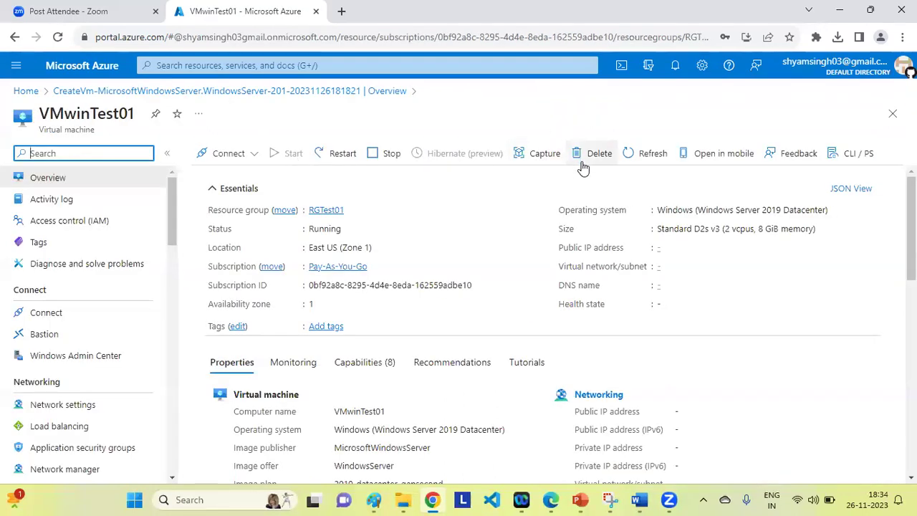
# Delete VMwinTest01 after acknowledging the permanent deletion warning.
pyautogui.click(576, 156)
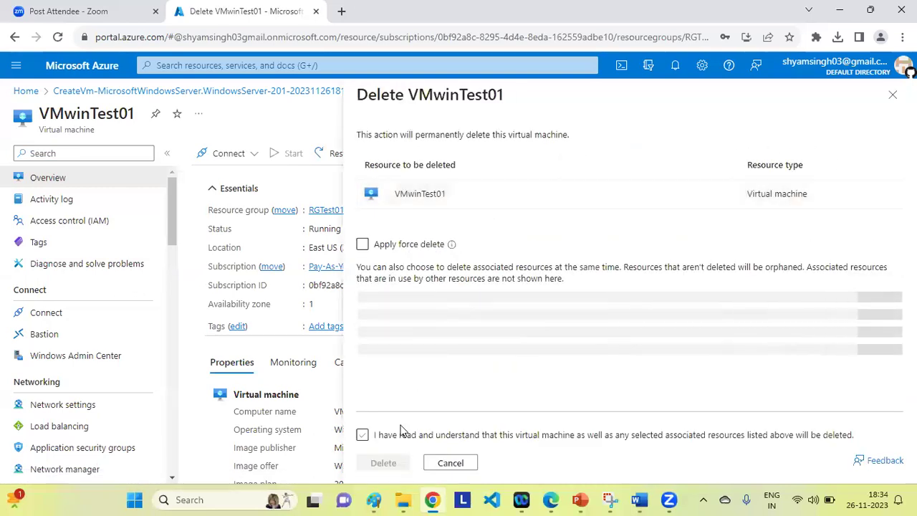
pyautogui.click(438, 422)
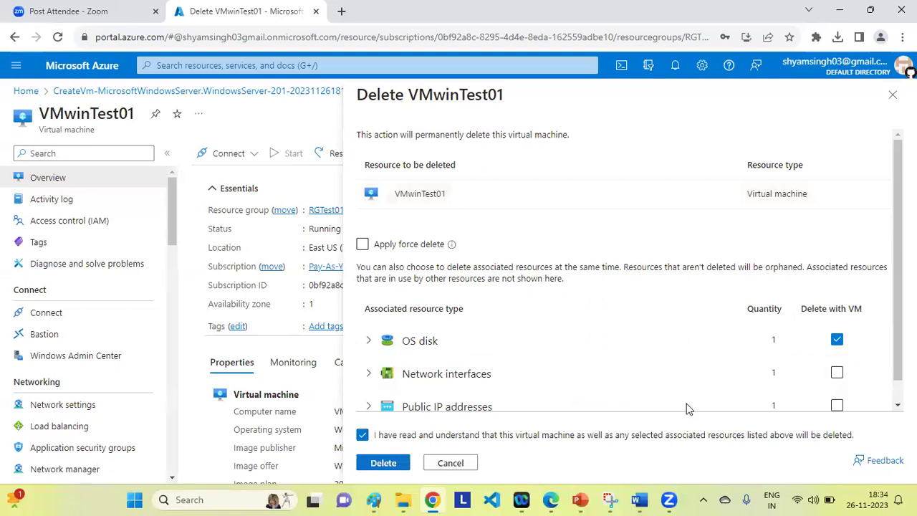
pyautogui.press('Return')
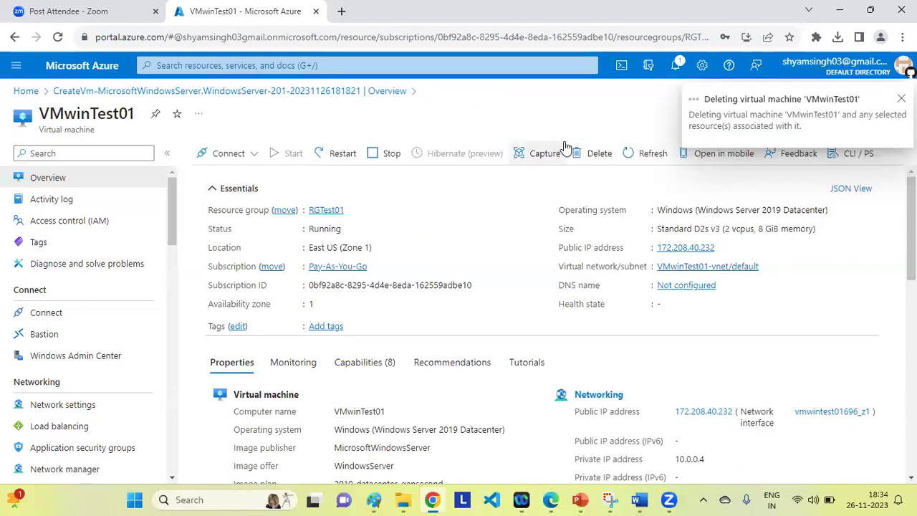
pyautogui.click(186, 65)
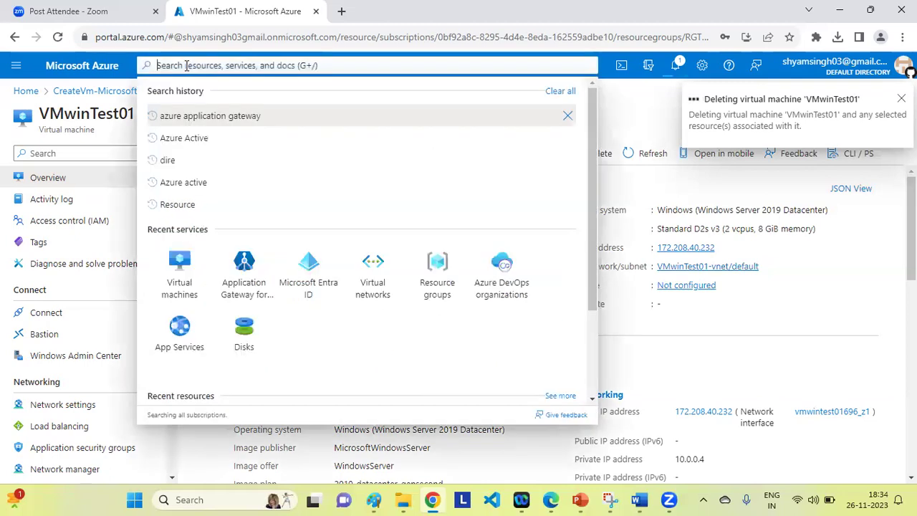
# Find and open the RGTest01 resource group from the Resource groups list.
pyautogui.write('Re')
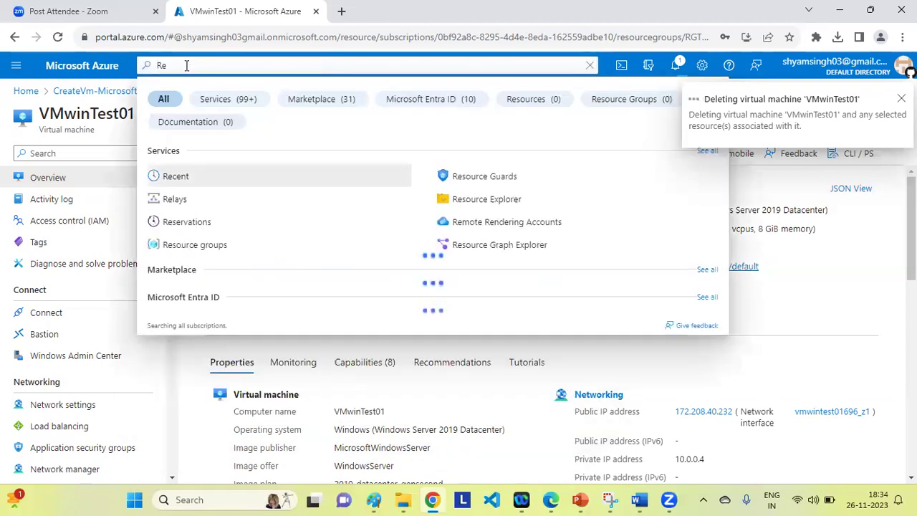
pyautogui.click(188, 247)
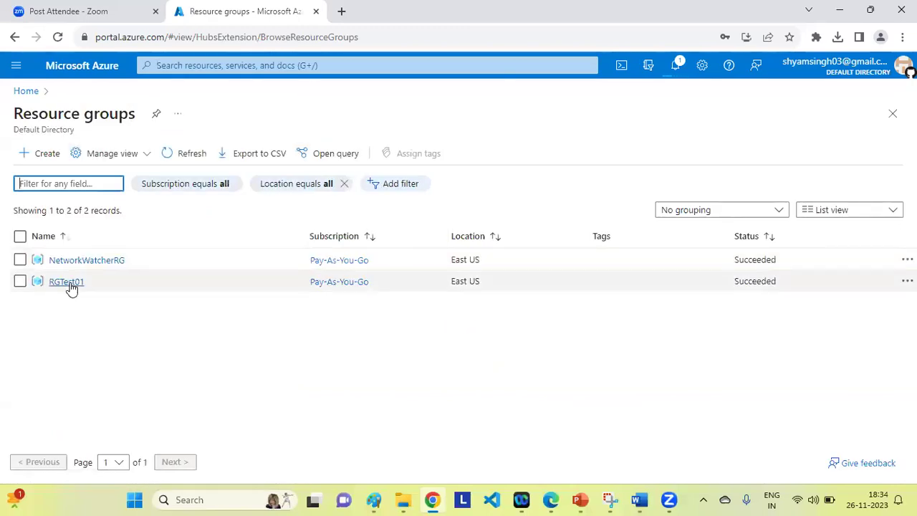
pyautogui.click(66, 282)
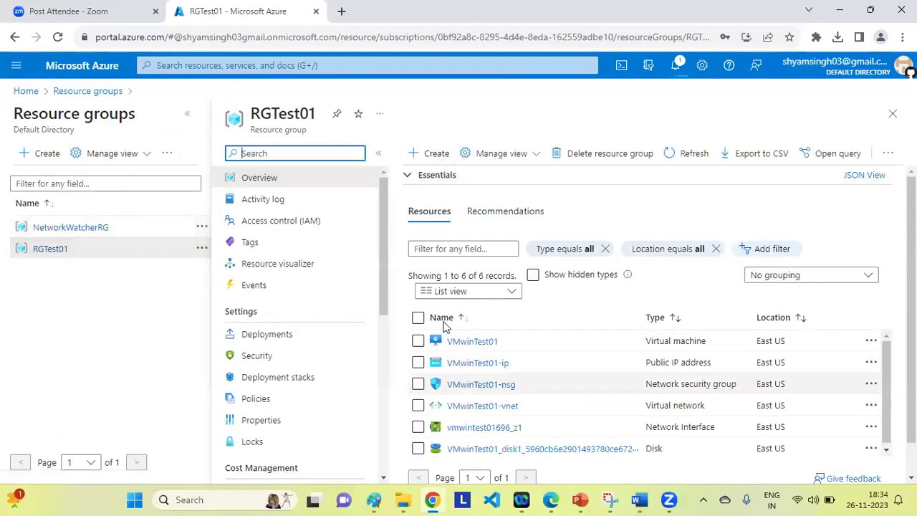
# Delete RGTest01 and its 7 dependent resources, pasting the group name to confirm.
pyautogui.click(580, 155)
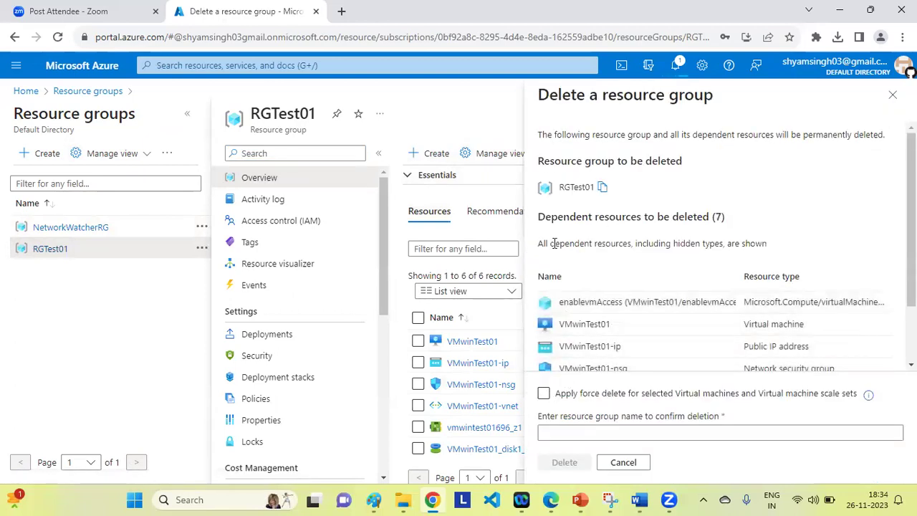
pyautogui.click(603, 187)
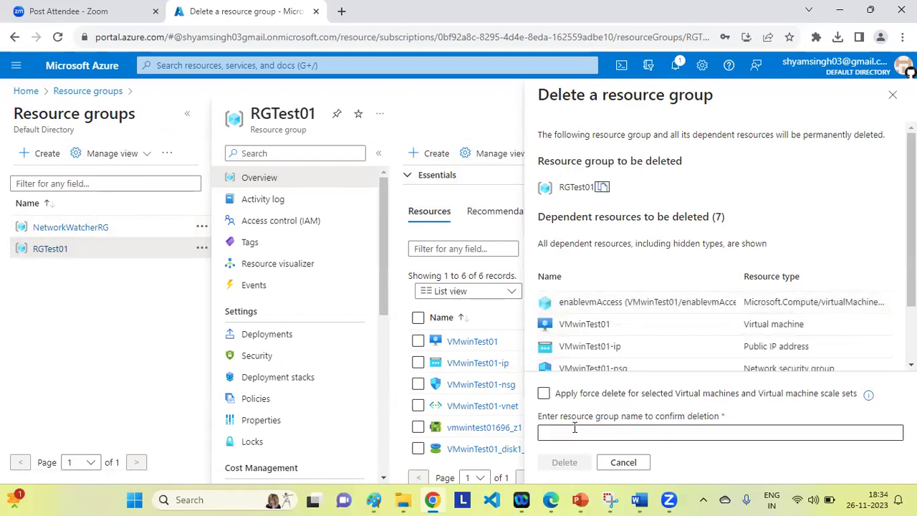
pyautogui.click(575, 430)
pyautogui.hotkey('ctrl', 'v')
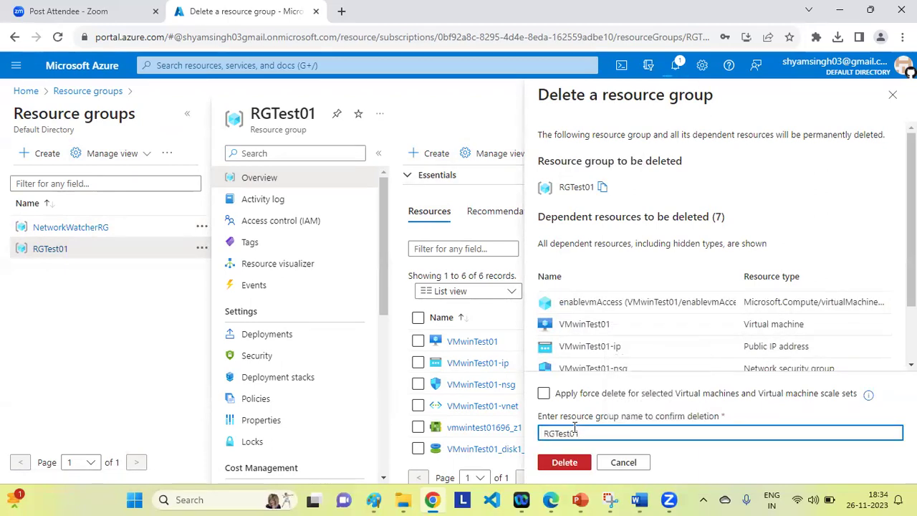
pyautogui.click(565, 462)
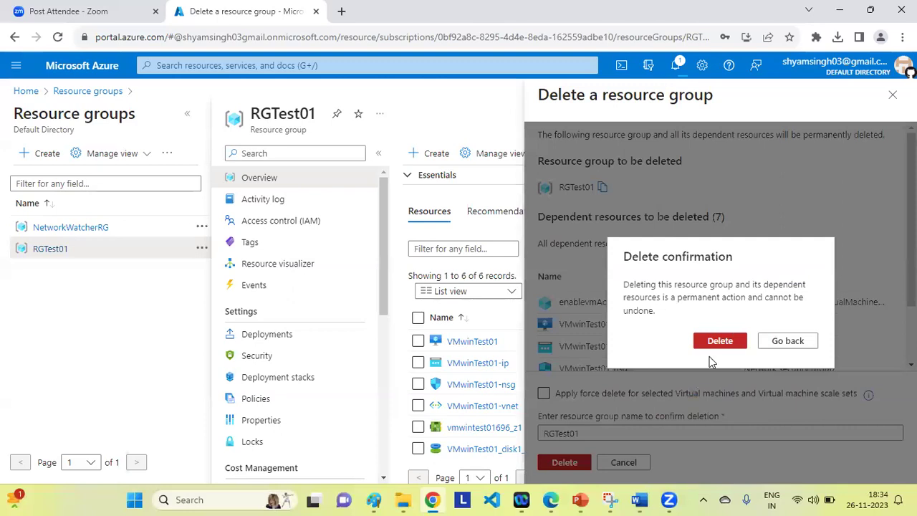
pyautogui.click(713, 343)
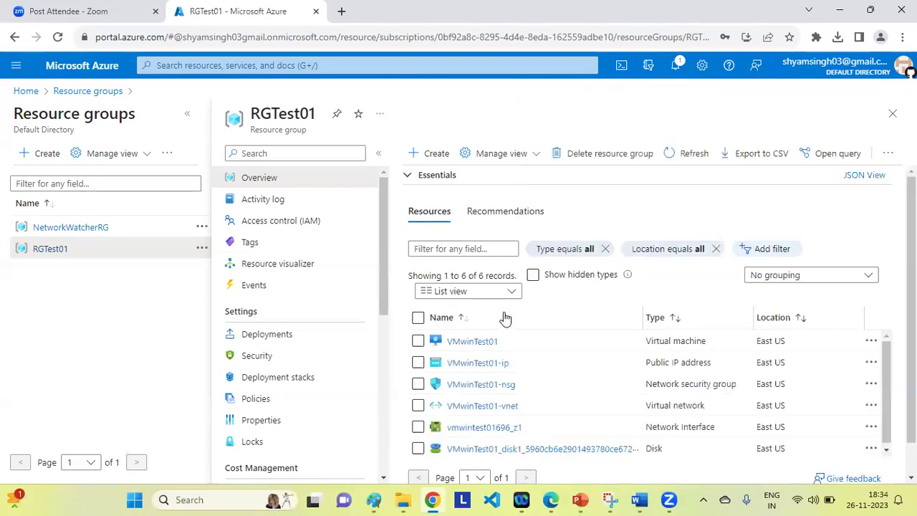
pyautogui.click(639, 499)
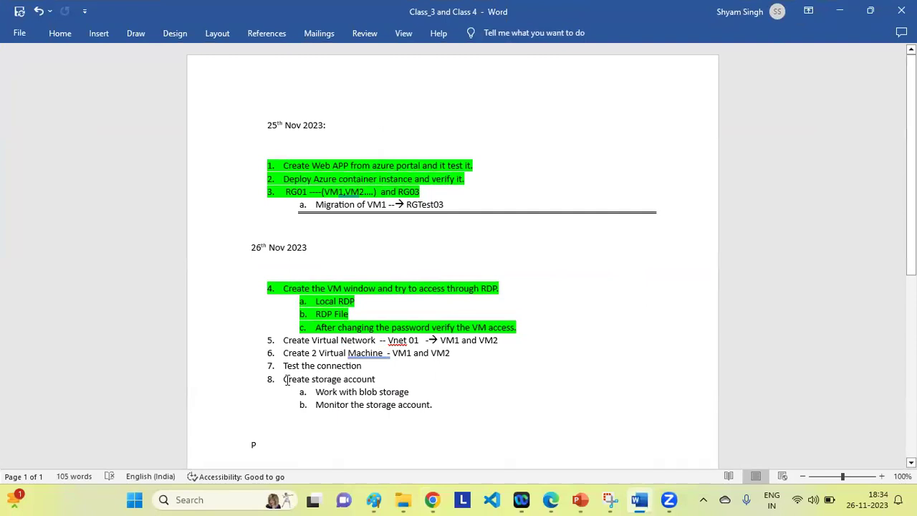
# Point out item 8's storage account tasks and item 4's RDP sub-items in the class notes.
pyautogui.moveTo(285, 379); pyautogui.dragTo(444, 412)
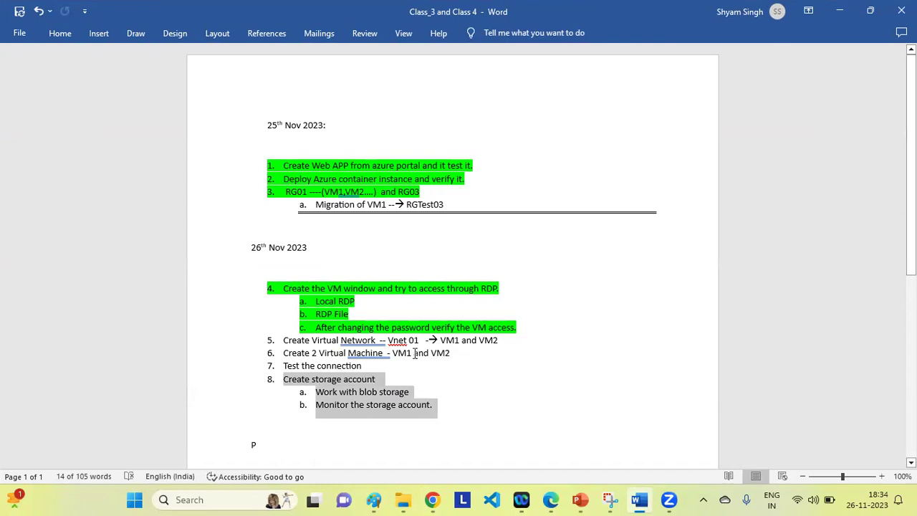
pyautogui.click(453, 423)
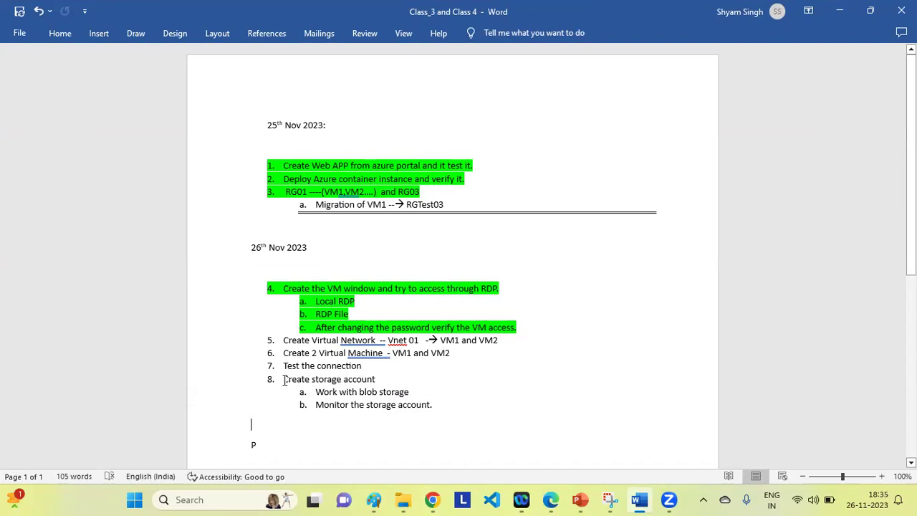
pyautogui.moveTo(284, 379); pyautogui.dragTo(439, 406)
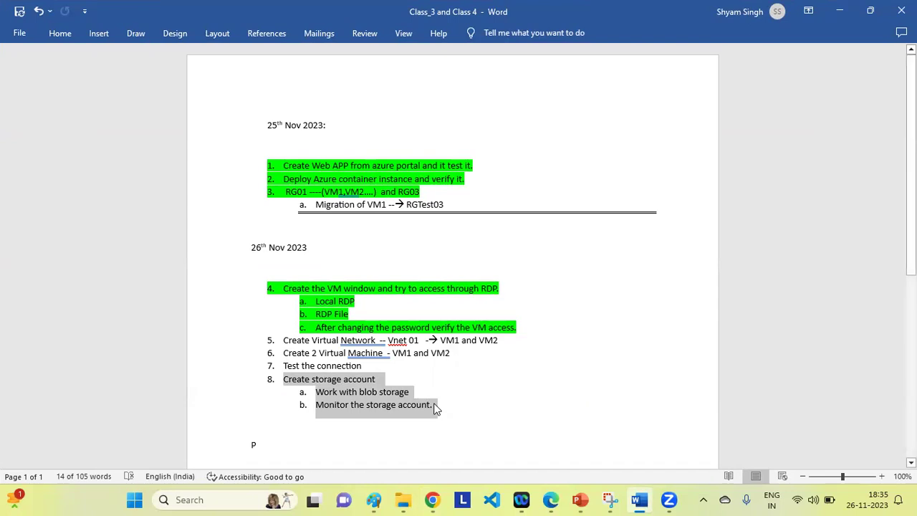
pyautogui.click(437, 405)
pyautogui.moveTo(284, 378); pyautogui.dragTo(427, 405)
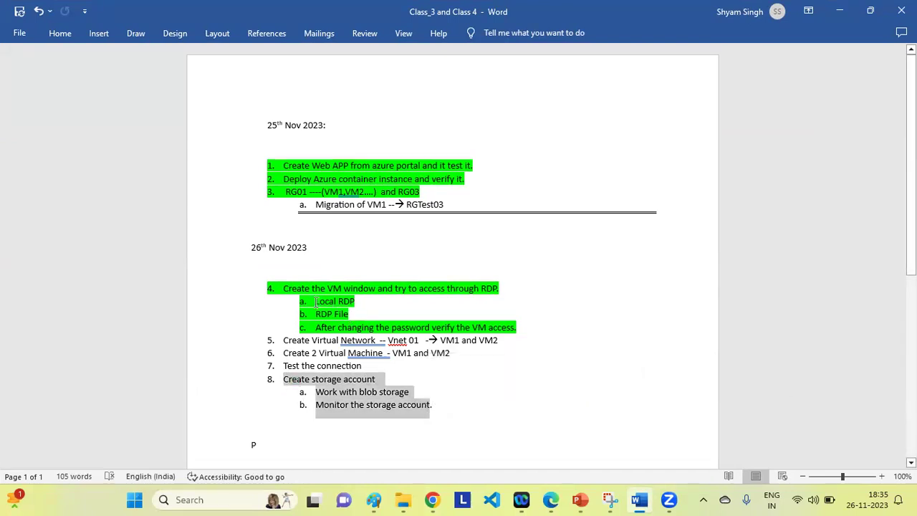
pyautogui.click(296, 289)
pyautogui.moveTo(335, 294); pyautogui.dragTo(522, 333)
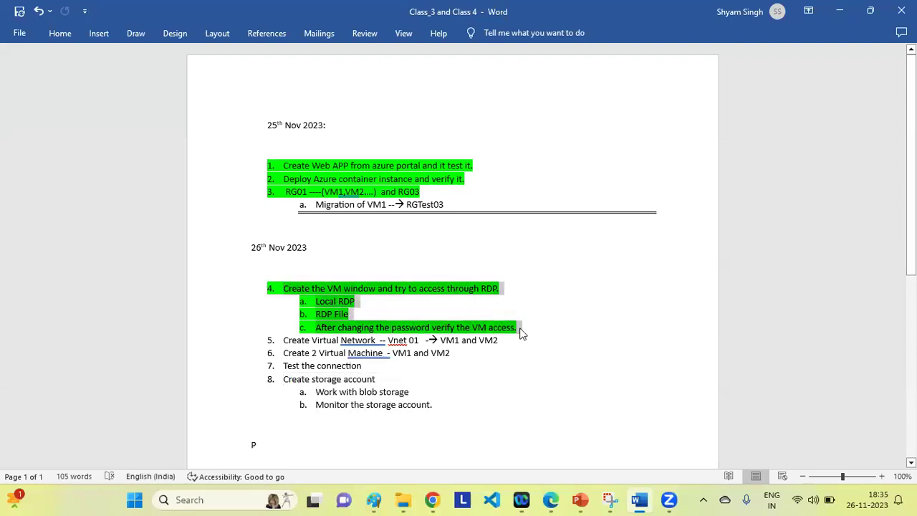
pyautogui.click(507, 367)
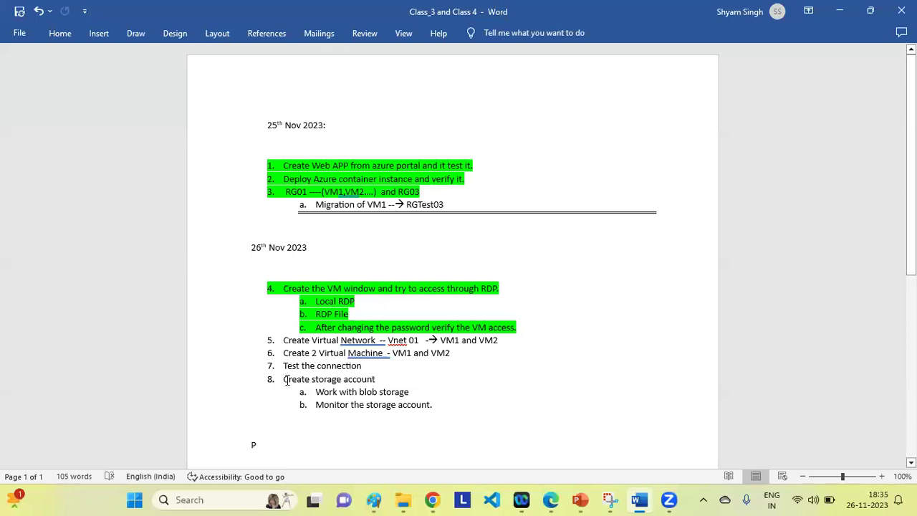
pyautogui.moveTo(285, 379); pyautogui.dragTo(436, 405)
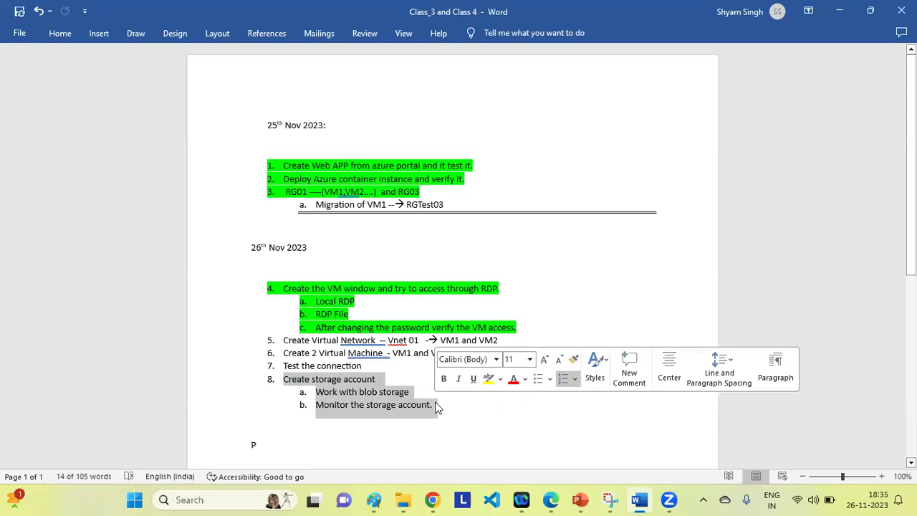
pyautogui.click(435, 407)
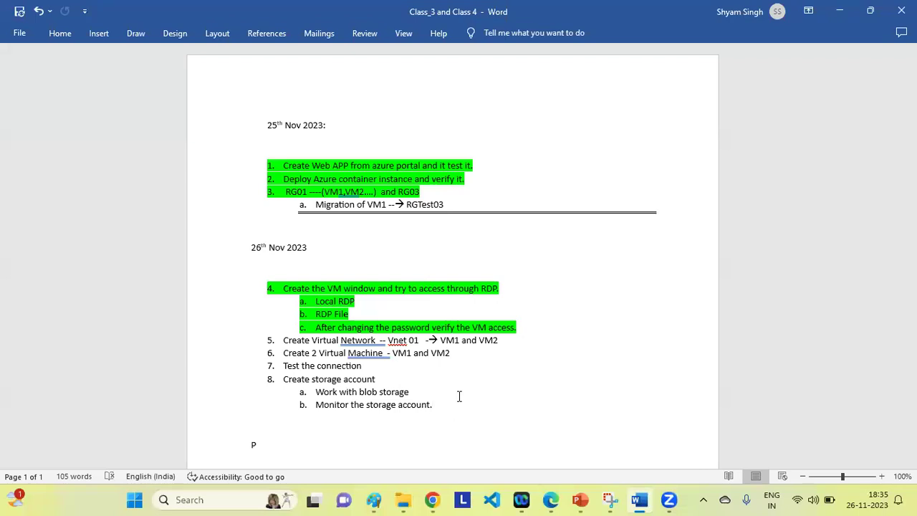
pyautogui.click(432, 499)
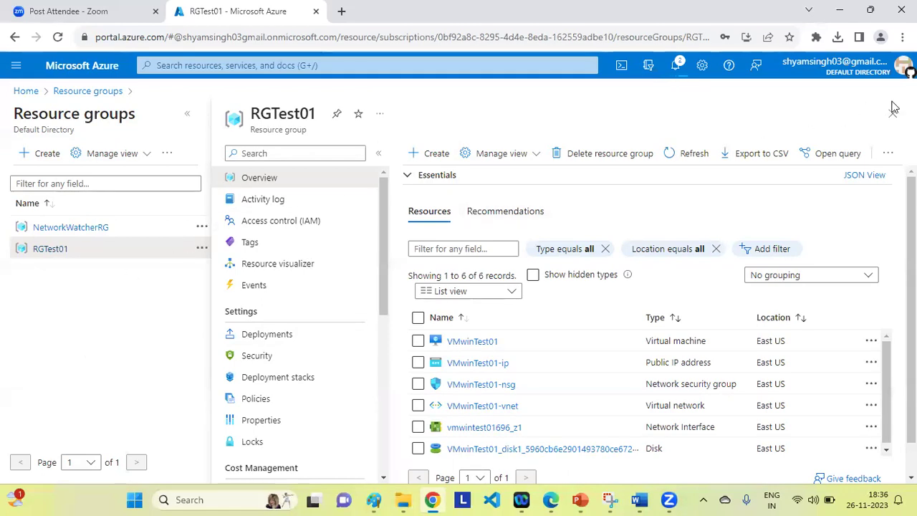
# Open the Default Directory's All users list through Microsoft Entra ID.
pyautogui.click(278, 66)
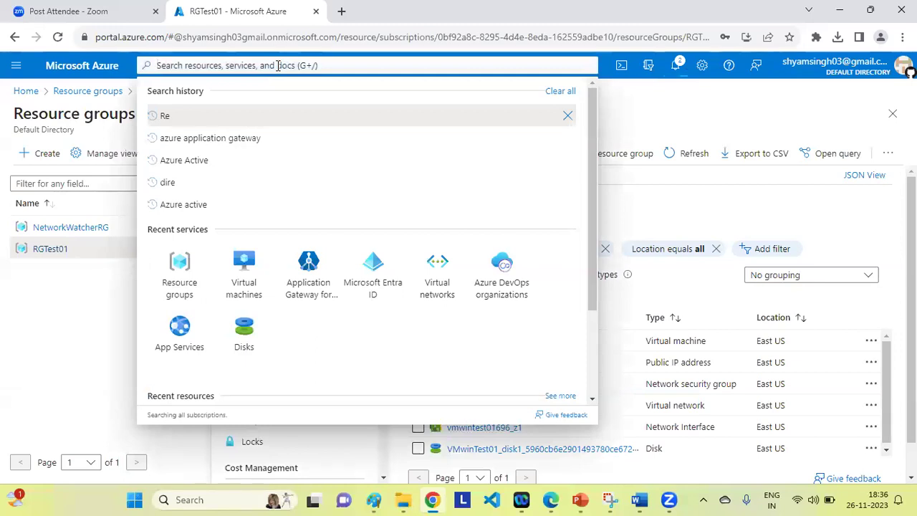
pyautogui.click(374, 269)
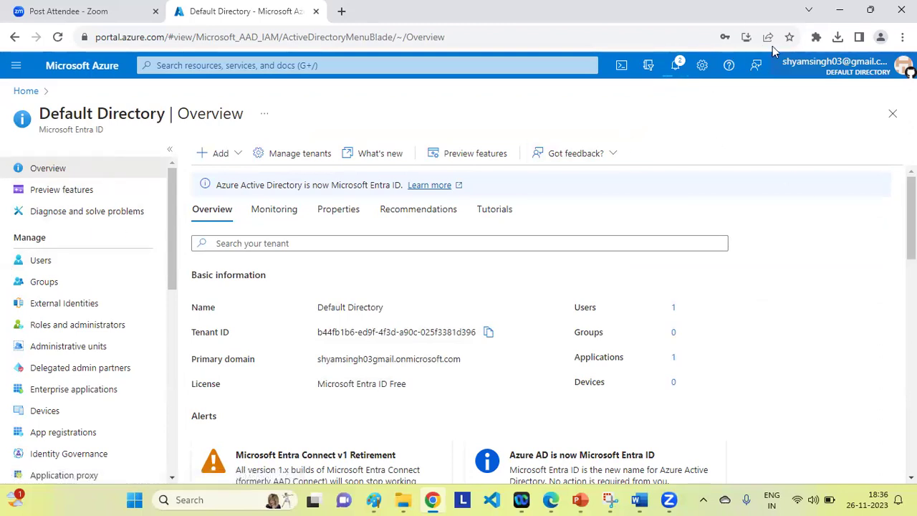
pyautogui.click(41, 265)
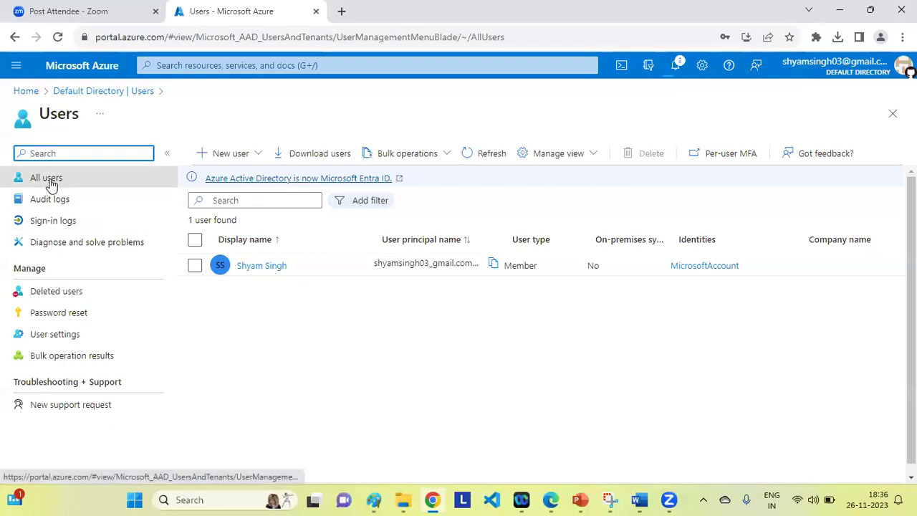
# Return to the Azure portal home page and bring the Word class notes forward.
pyautogui.click(24, 91)
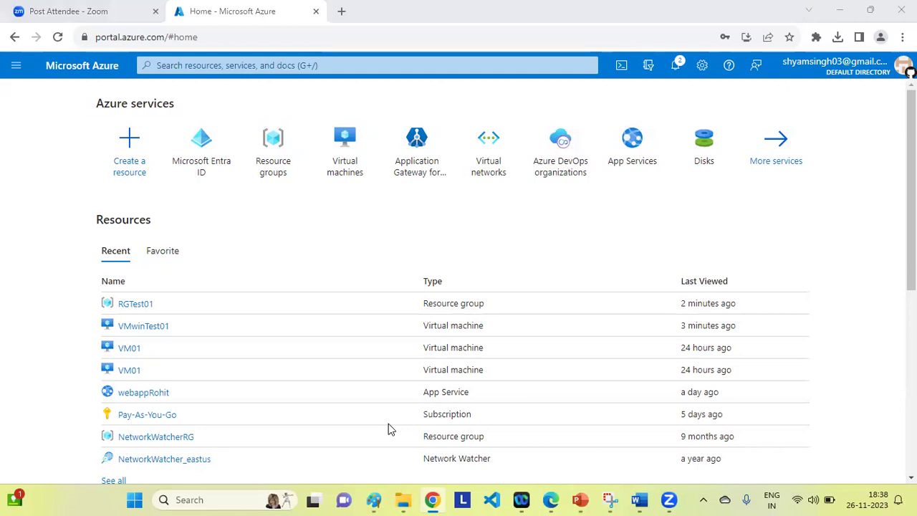
pyautogui.click(3, 203)
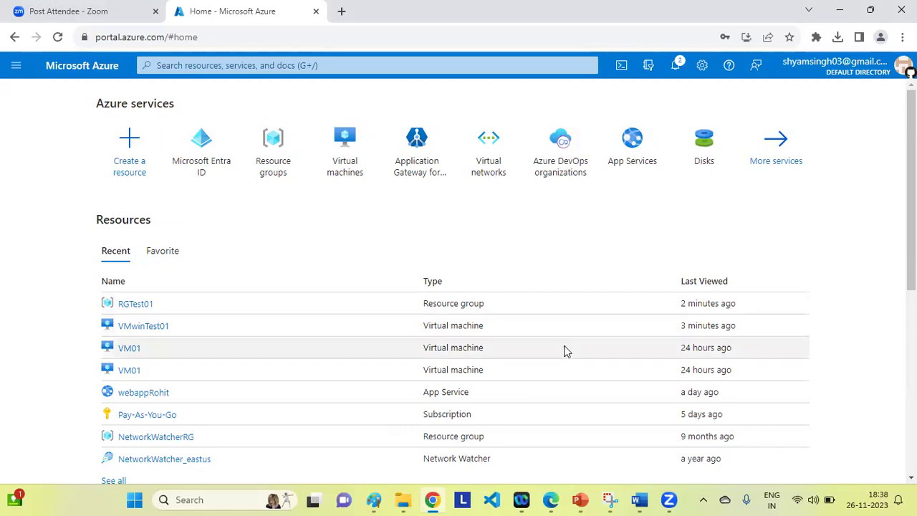
pyautogui.click(640, 500)
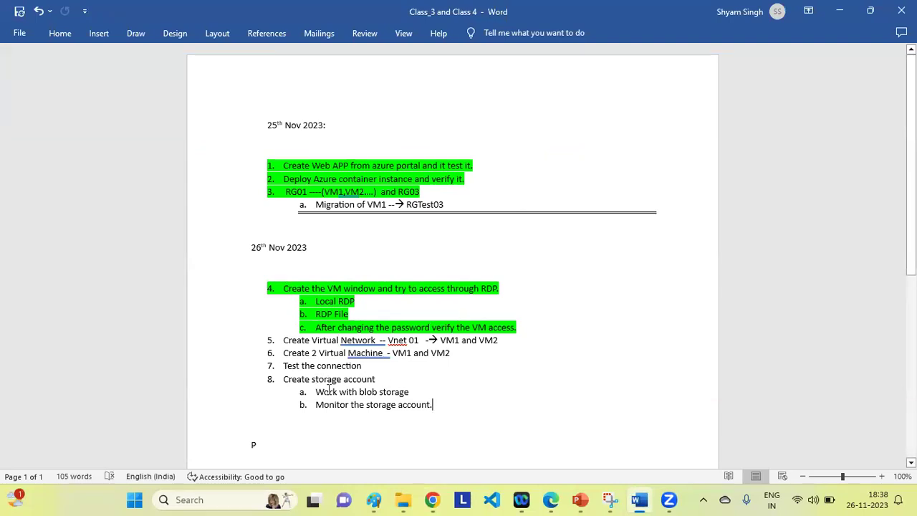
# Point out the Create Virtual Network and Create storage account items (5 and 6) in the notes.
pyautogui.moveTo(302, 378); pyautogui.dragTo(393, 379)
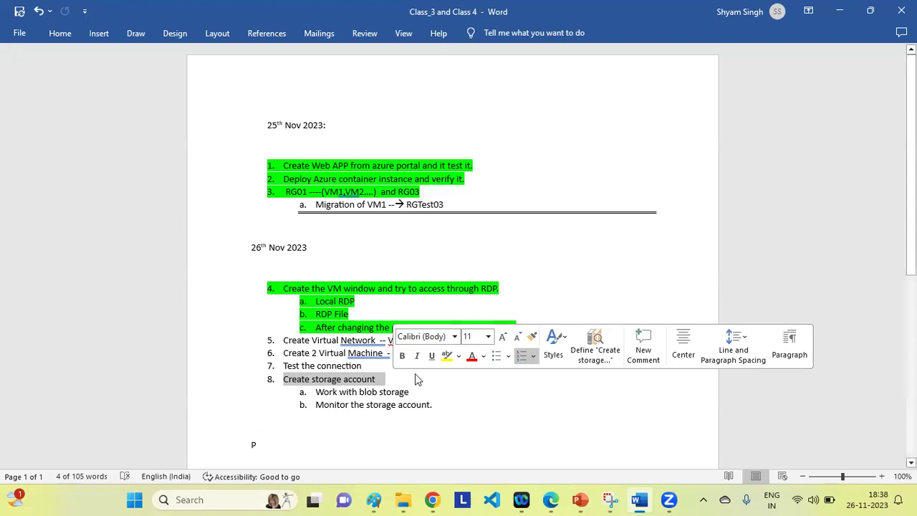
pyautogui.click(425, 371)
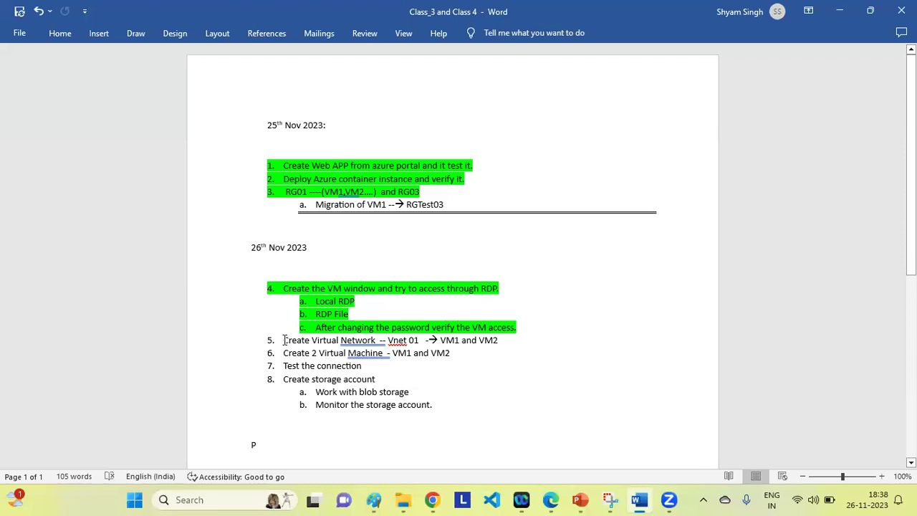
pyautogui.moveTo(284, 339); pyautogui.dragTo(506, 342)
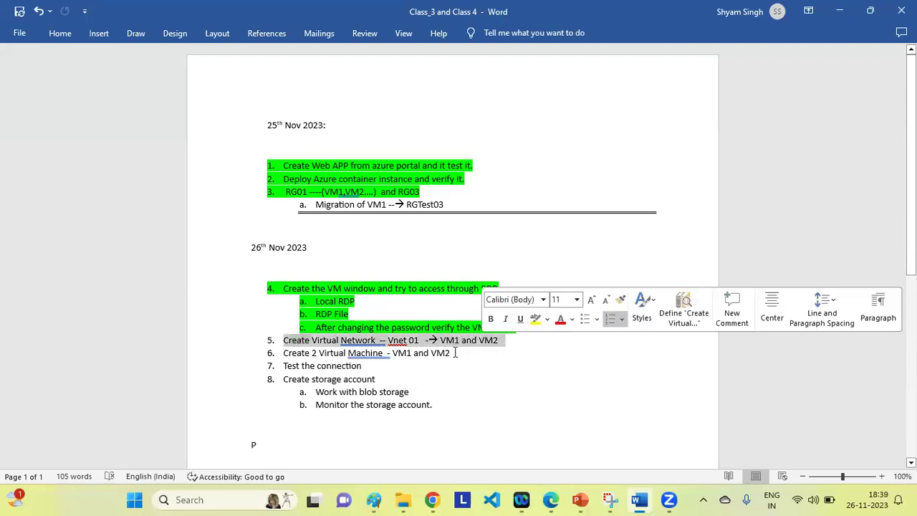
pyautogui.click(387, 375)
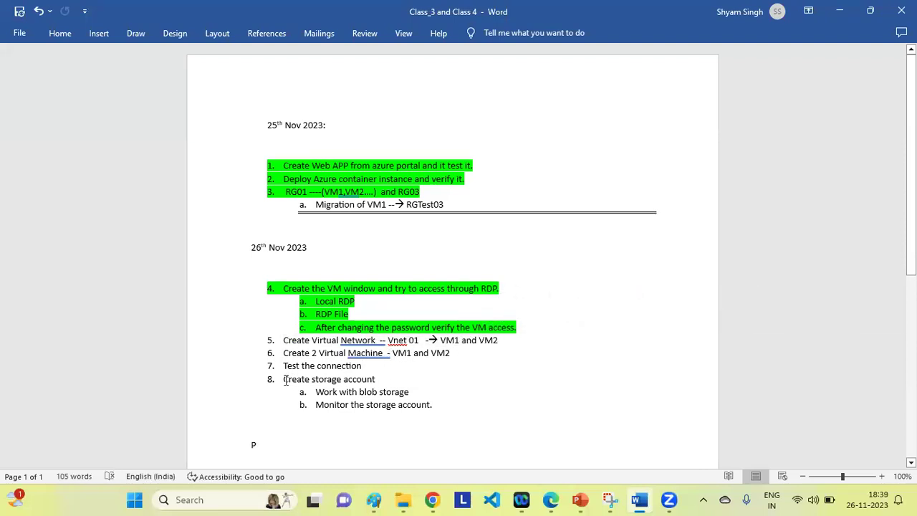
pyautogui.moveTo(285, 379); pyautogui.dragTo(385, 380)
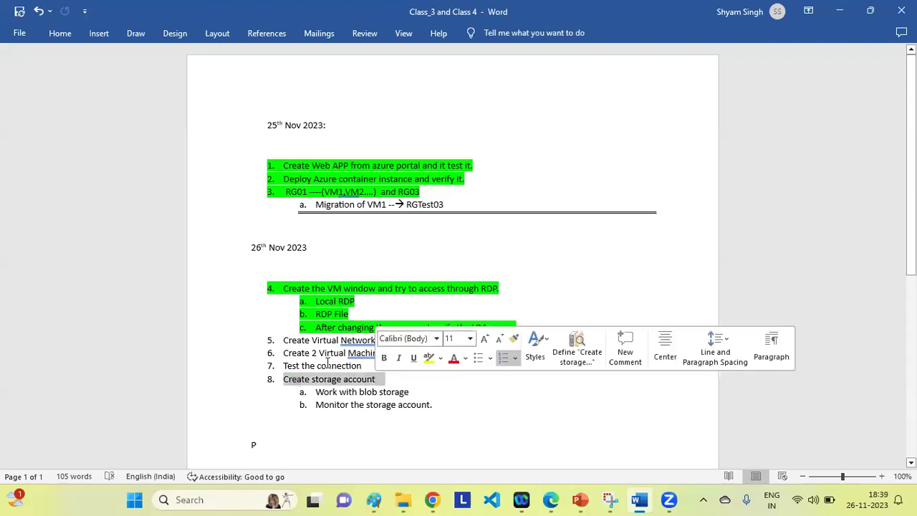
pyautogui.moveTo(283, 339); pyautogui.dragTo(456, 353)
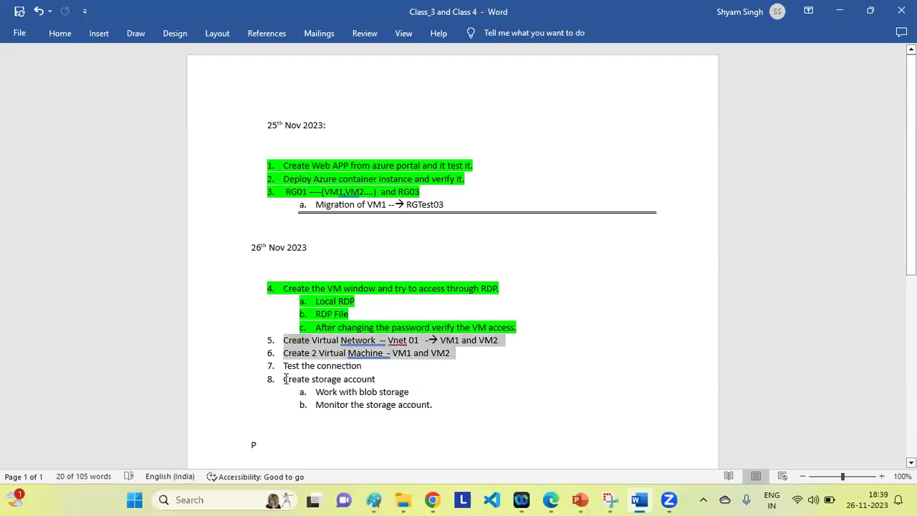
pyautogui.moveTo(285, 379); pyautogui.dragTo(389, 380)
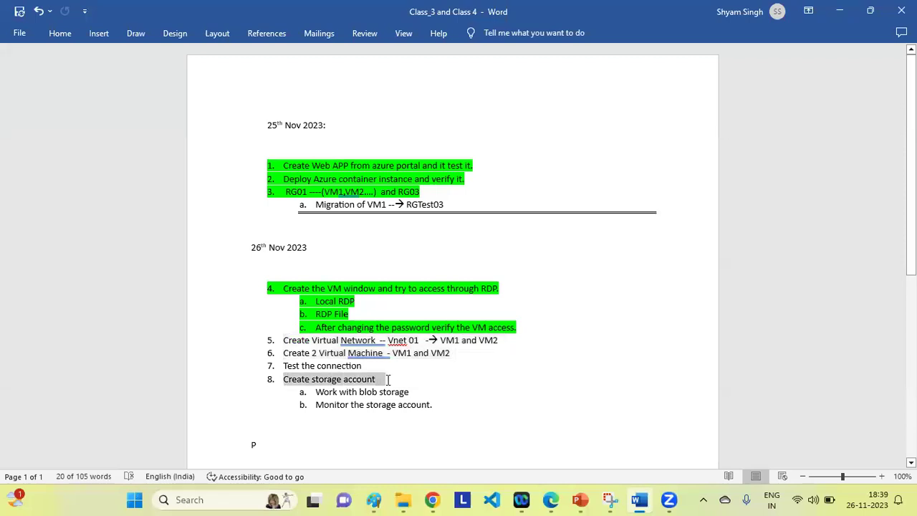
pyautogui.moveTo(282, 340); pyautogui.dragTo(453, 356)
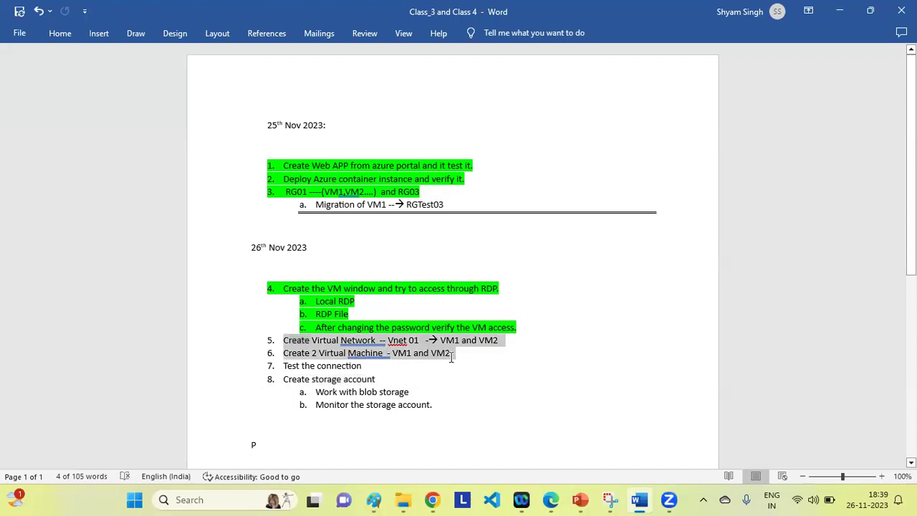
# Point out item 8 with its storage sub-items a and b, then return to the portal.
pyautogui.click(284, 381)
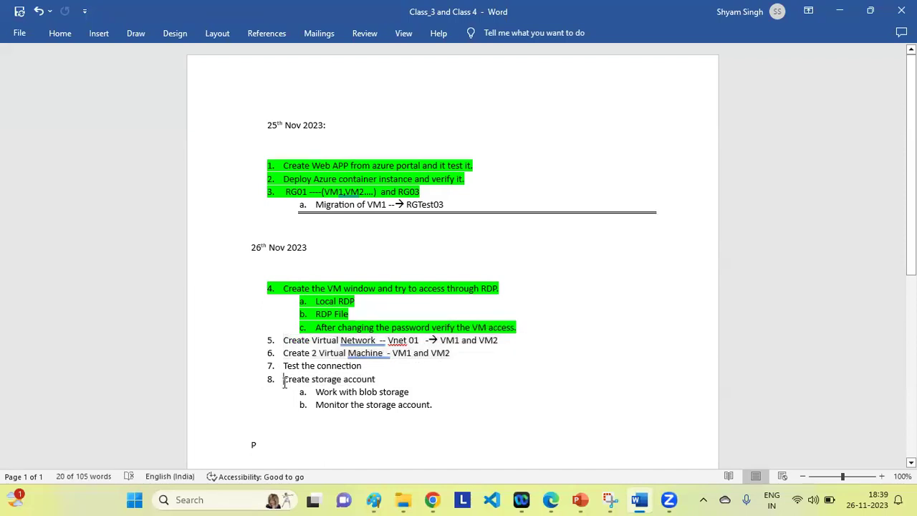
pyautogui.moveTo(283, 381); pyautogui.dragTo(384, 380)
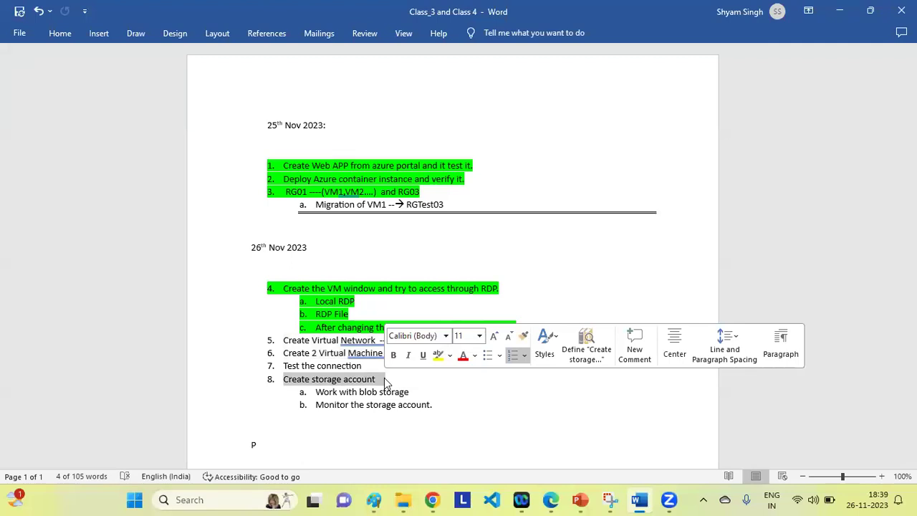
pyautogui.click(464, 386)
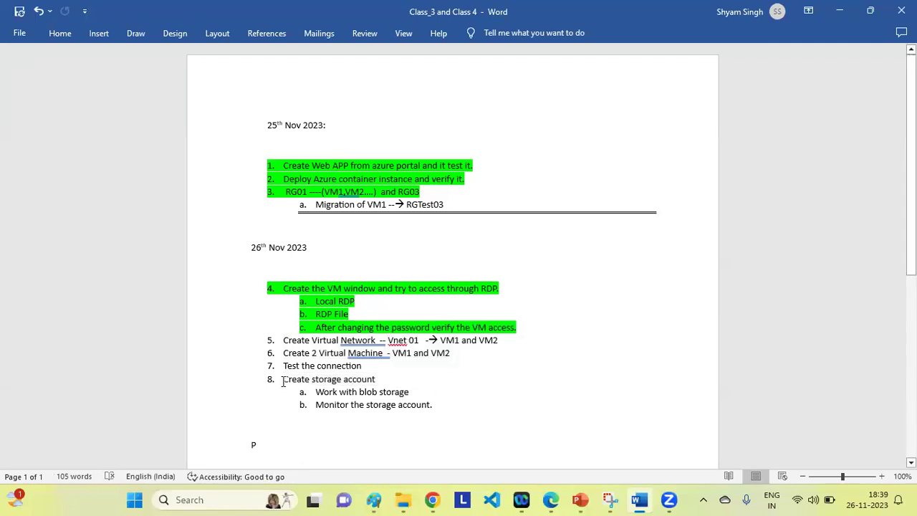
pyautogui.moveTo(283, 381); pyautogui.dragTo(427, 405)
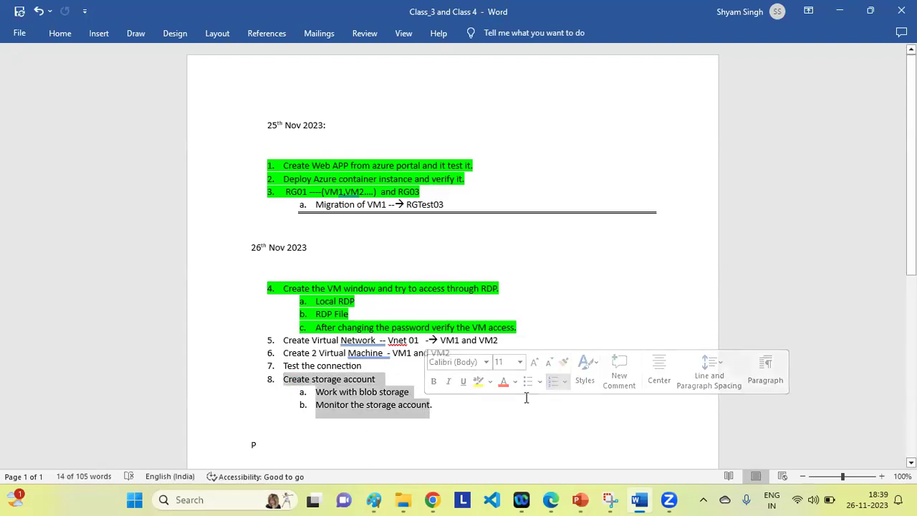
pyautogui.click(433, 500)
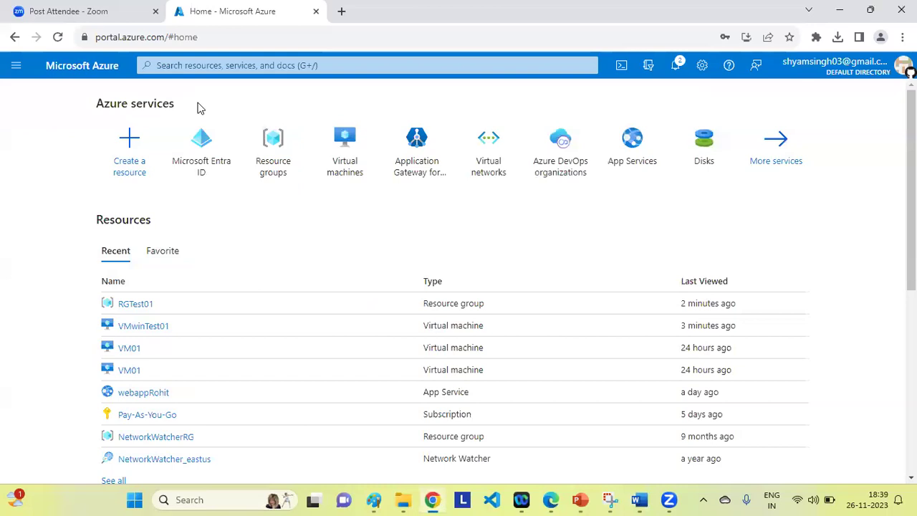
# Search 'st' and open the Storage accounts page, which lists no accounts.
pyautogui.click(187, 66)
pyautogui.write('st')
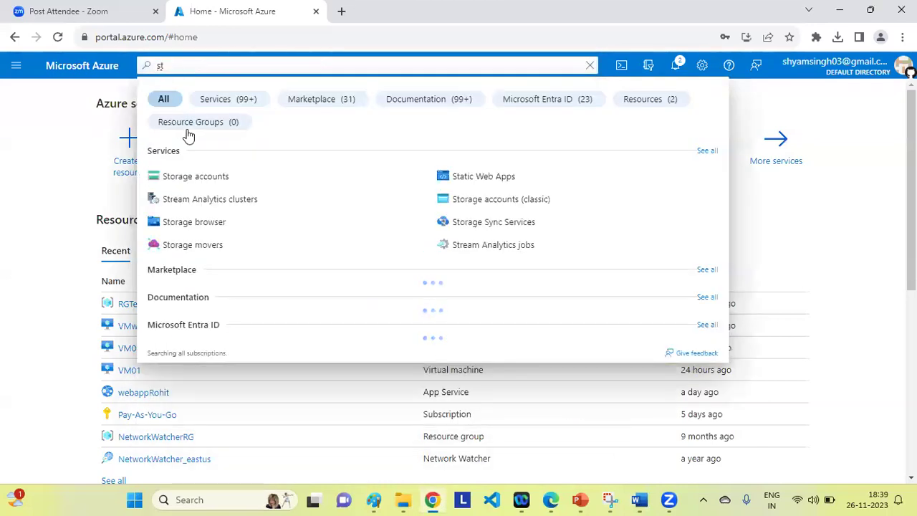
pyautogui.click(189, 179)
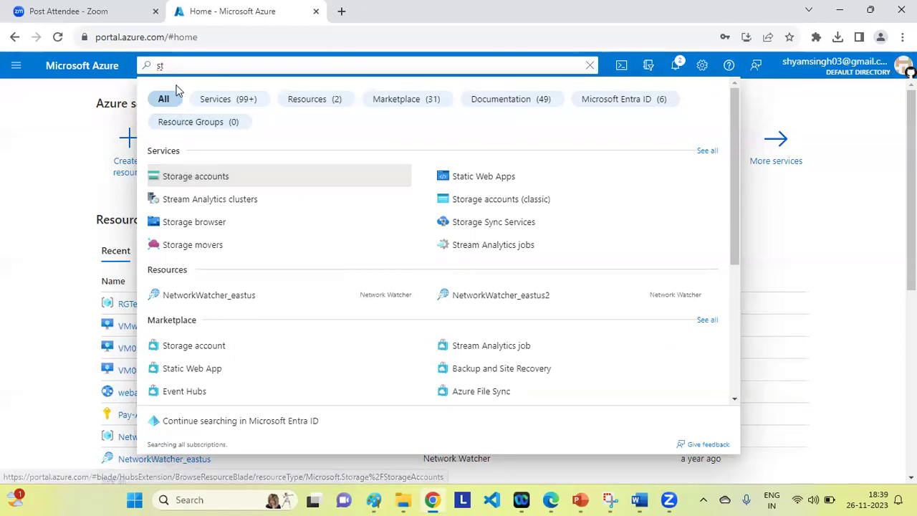
pyautogui.click(194, 180)
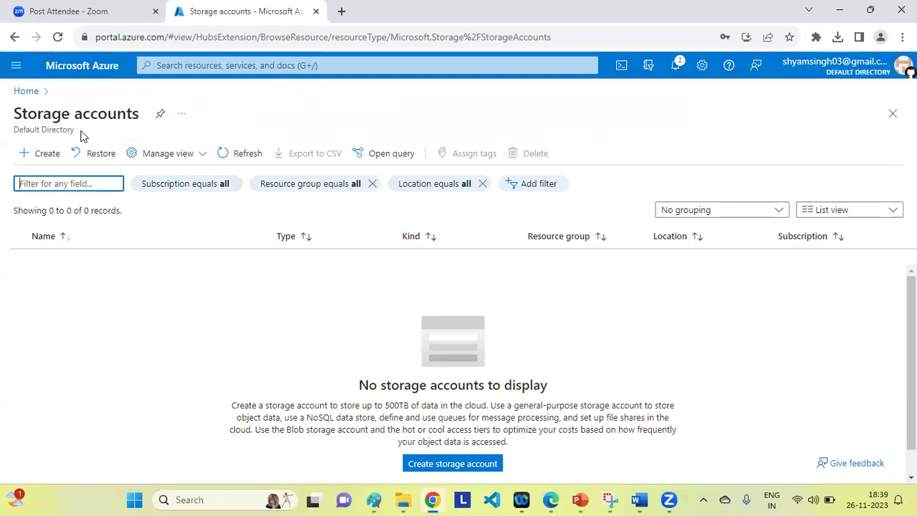
# Begin a new storage account and create resource group RGTest09 for it.
pyautogui.click(45, 158)
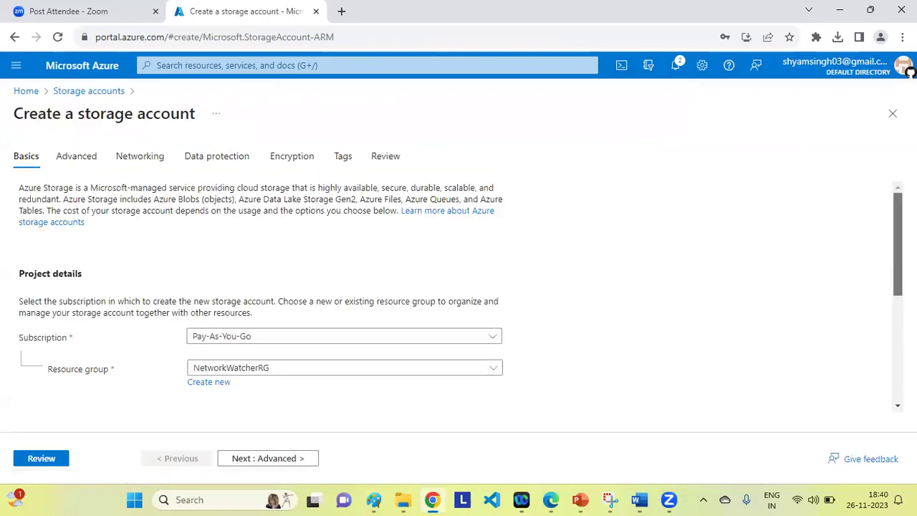
pyautogui.scroll(-1, 458, 301)
pyautogui.scroll(-1, 458, 298)
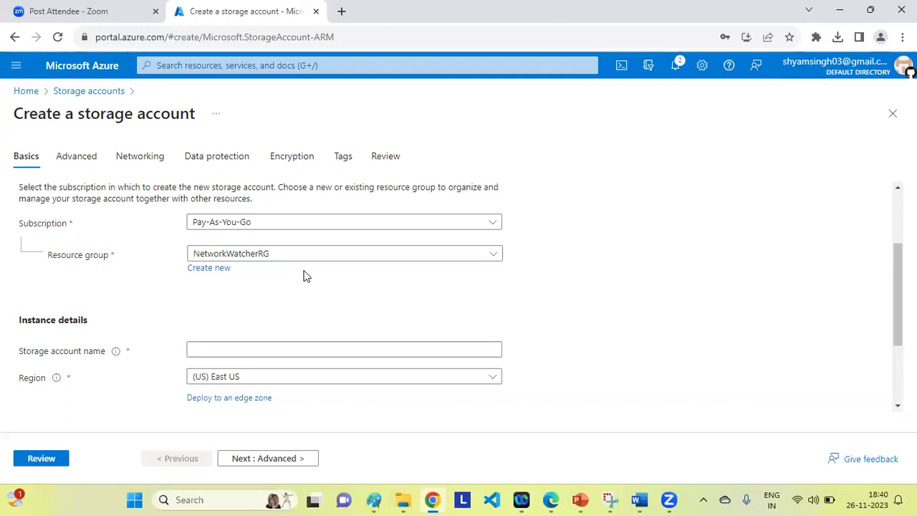
pyautogui.click(208, 272)
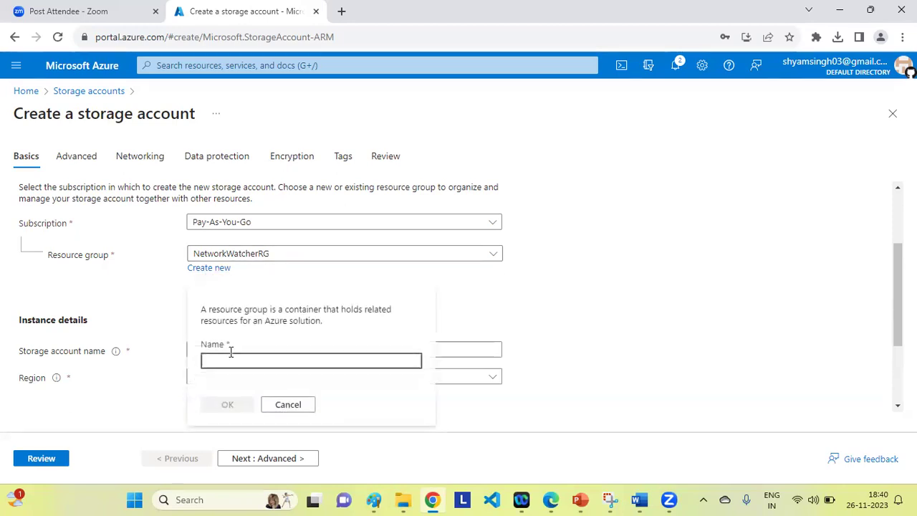
pyautogui.write('RGTest09')
pyautogui.click(228, 405)
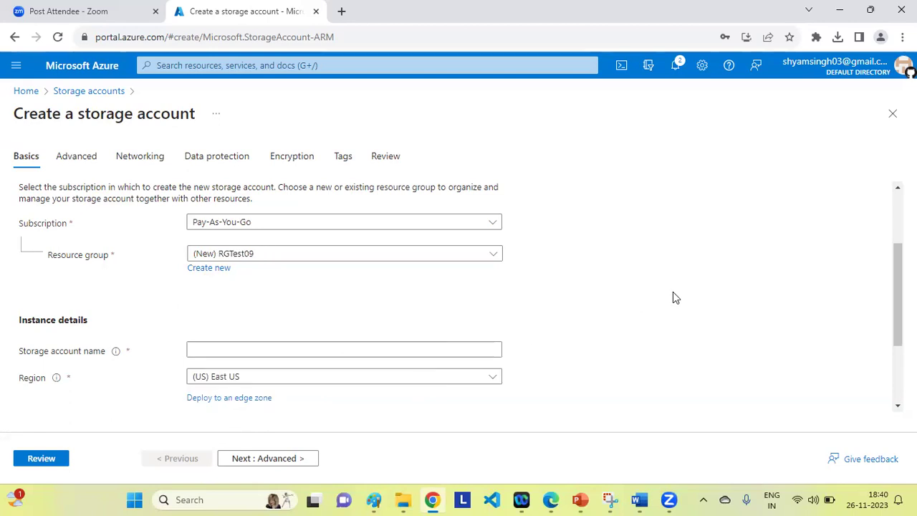
pyautogui.click(215, 349)
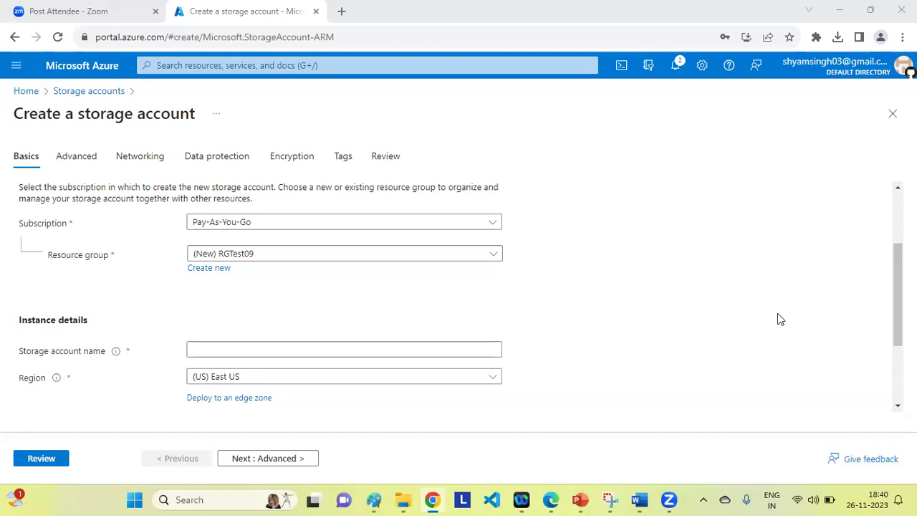
pyautogui.click(204, 350)
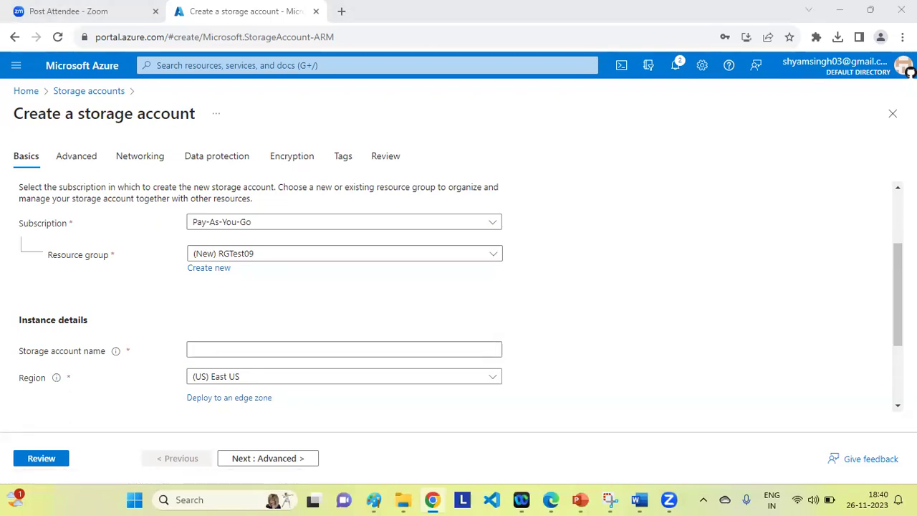
# Enter storagerohittest01 as the account name, then change it to storagerohitTest01.
pyautogui.click(204, 351)
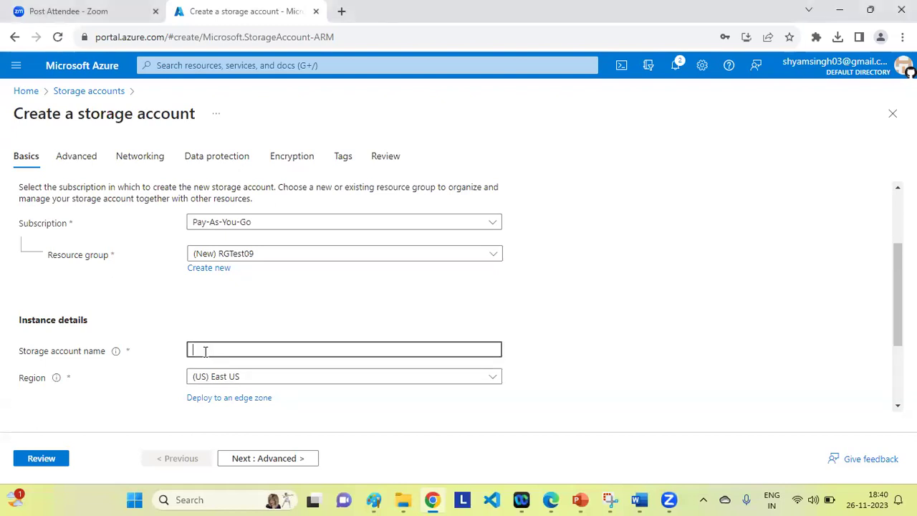
pyautogui.write('storage')
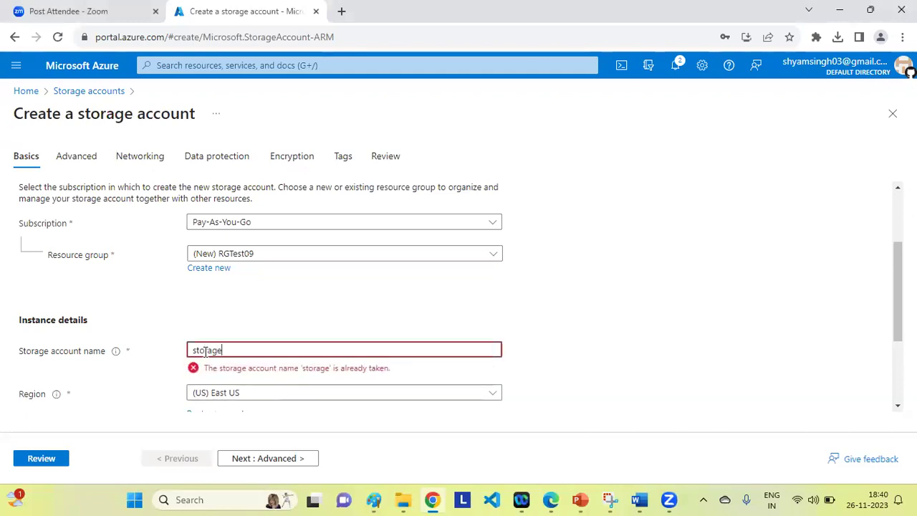
pyautogui.write('rohi')
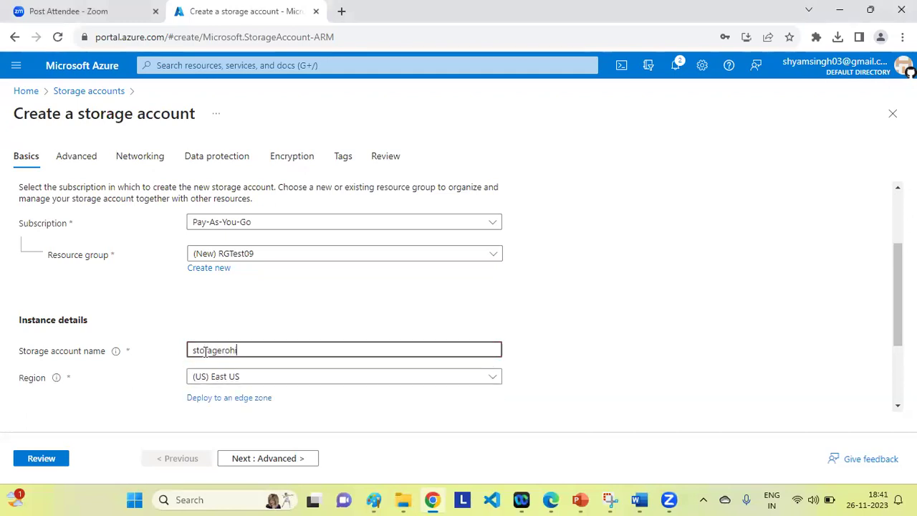
pyautogui.write('t')
pyautogui.write('tes')
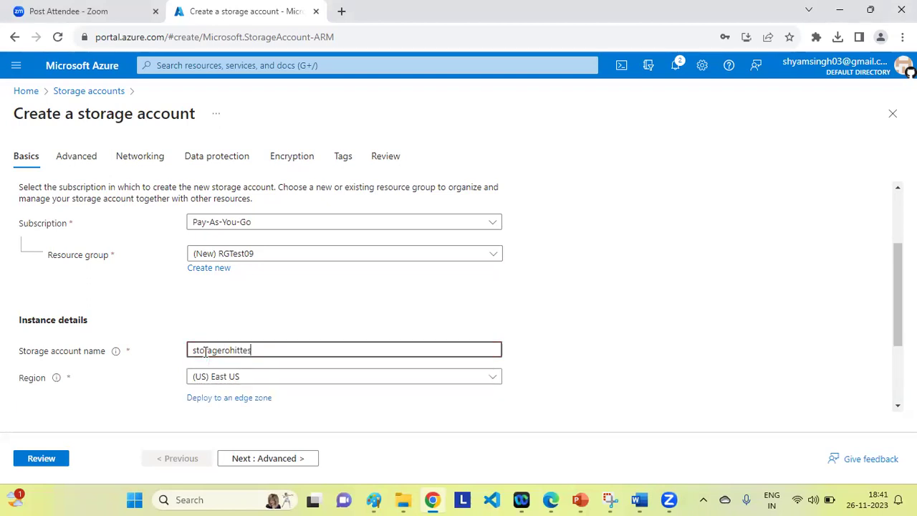
pyautogui.write('t01')
pyautogui.click(620, 344)
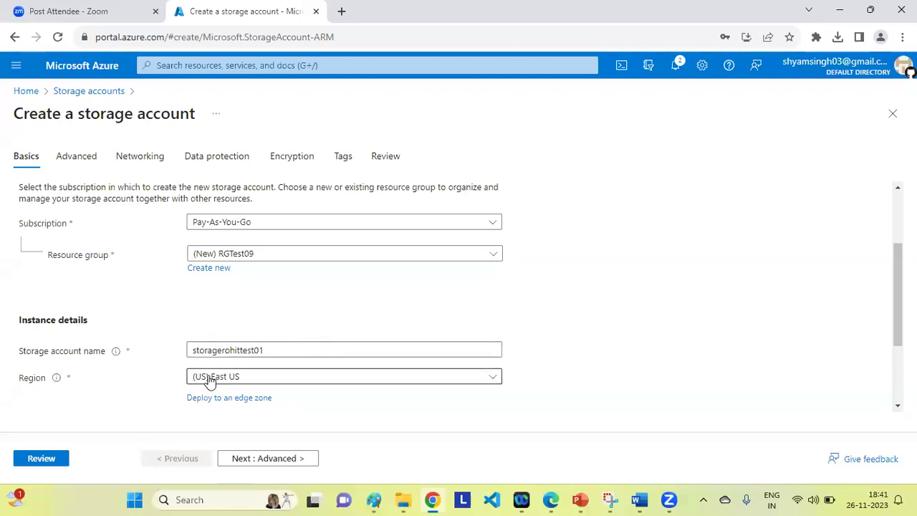
pyautogui.click(236, 351)
pyautogui.press('BackSpace')
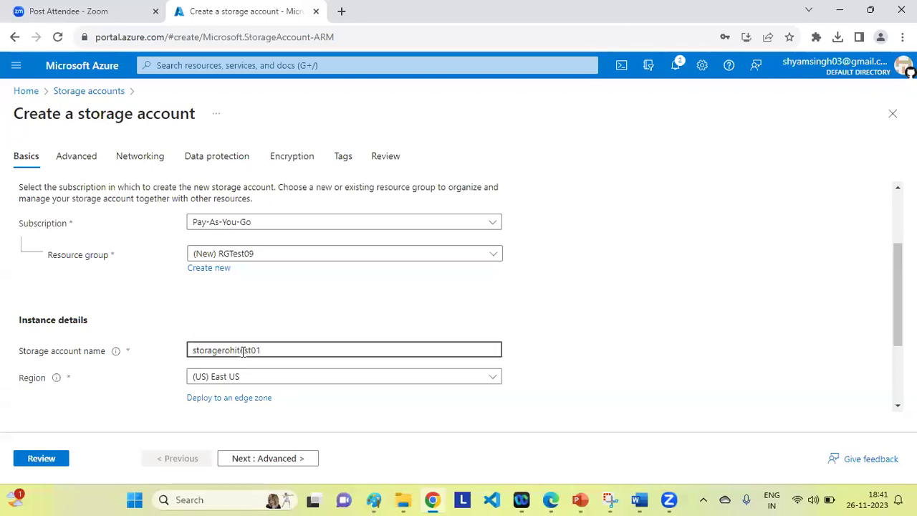
pyautogui.write('T')
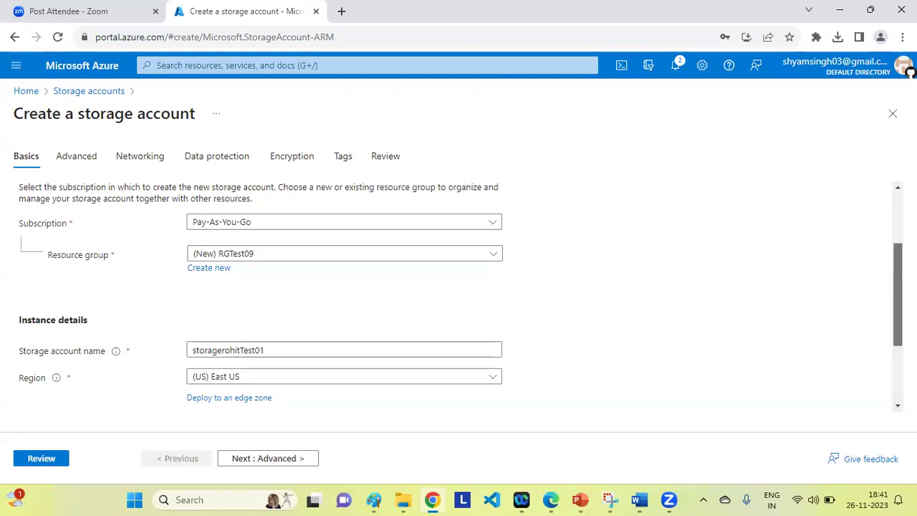
pyautogui.scroll(-3, 897, 315)
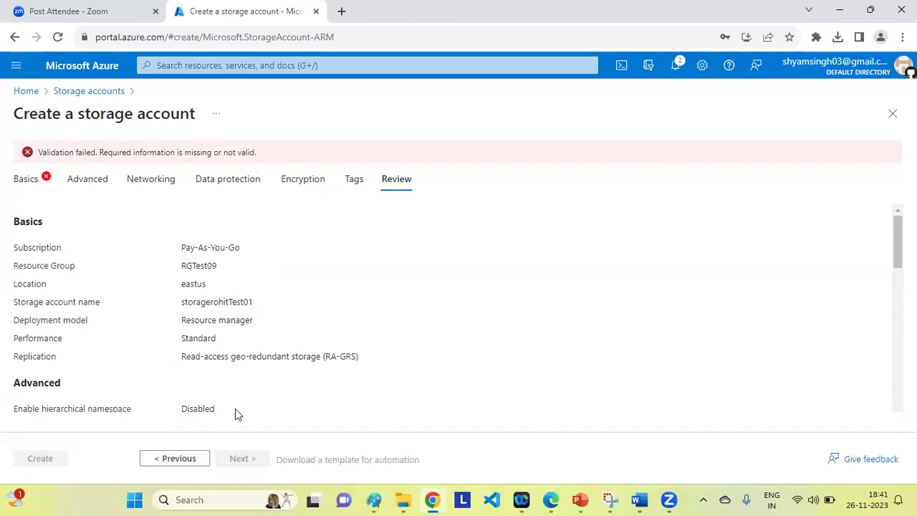
# Change the account name back to lowercase storagerohittest01 and rerun the review validation.
pyautogui.click(21, 182)
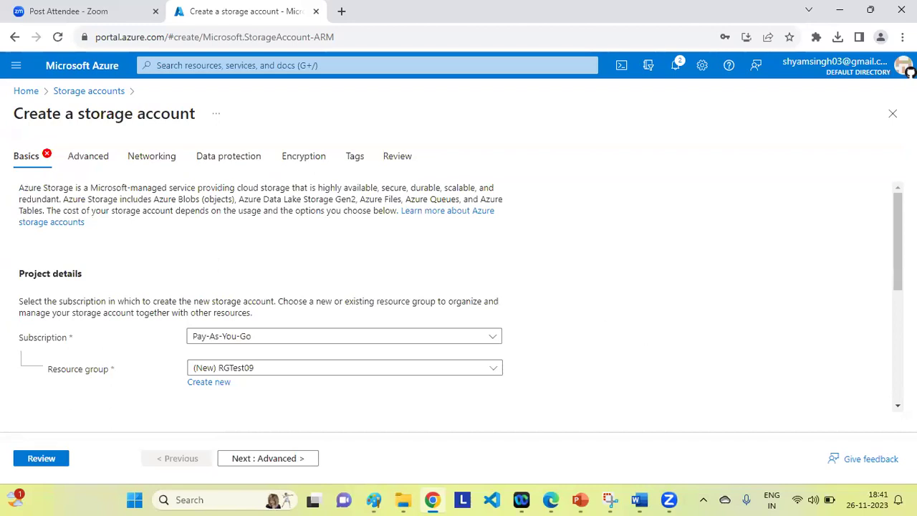
pyautogui.scroll(-2, 897, 244)
pyautogui.scroll(-1, 459, 296)
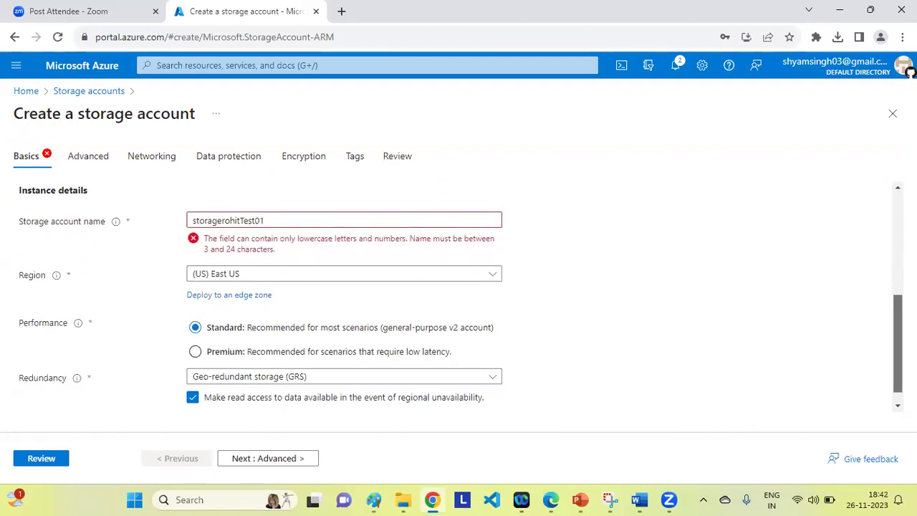
pyautogui.scroll(1, 459, 297)
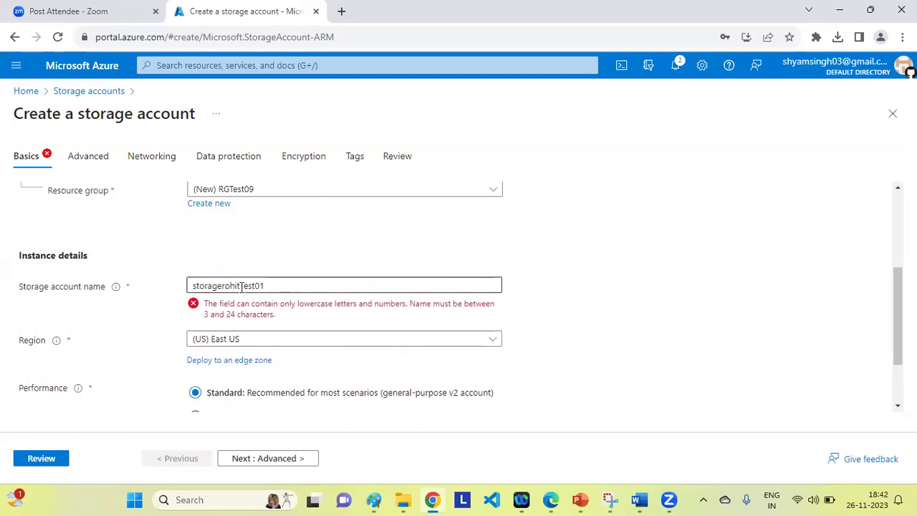
pyautogui.press('BackSpace')
pyautogui.write('t')
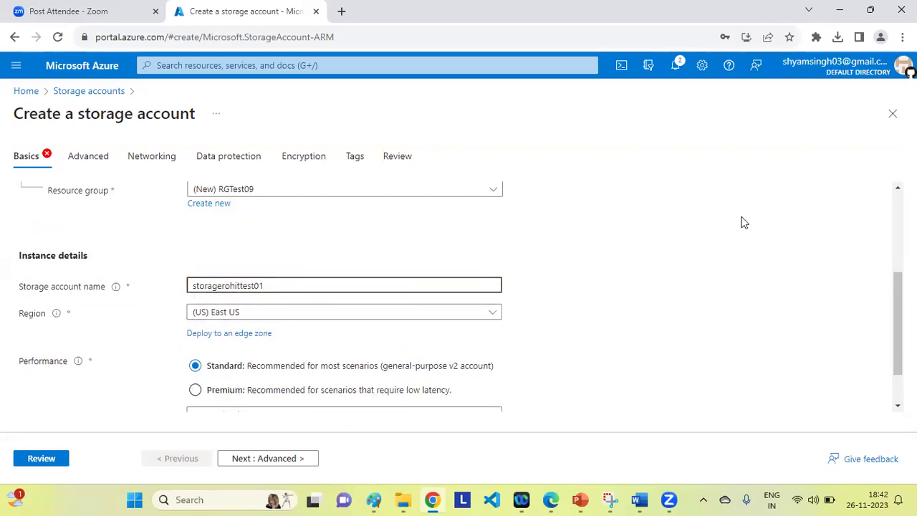
pyautogui.click(851, 240)
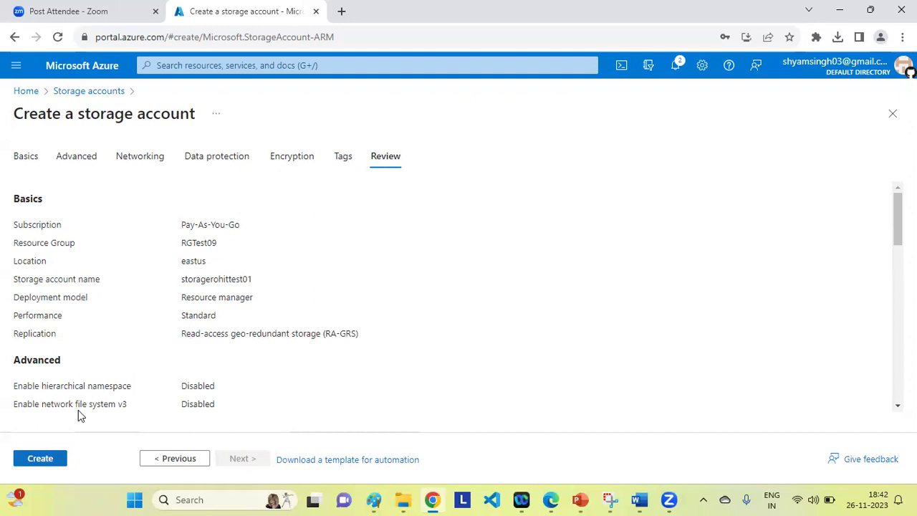
# Create the storagerohittest01 account and check its succeeded deployment in Notifications.
pyautogui.press('Return')
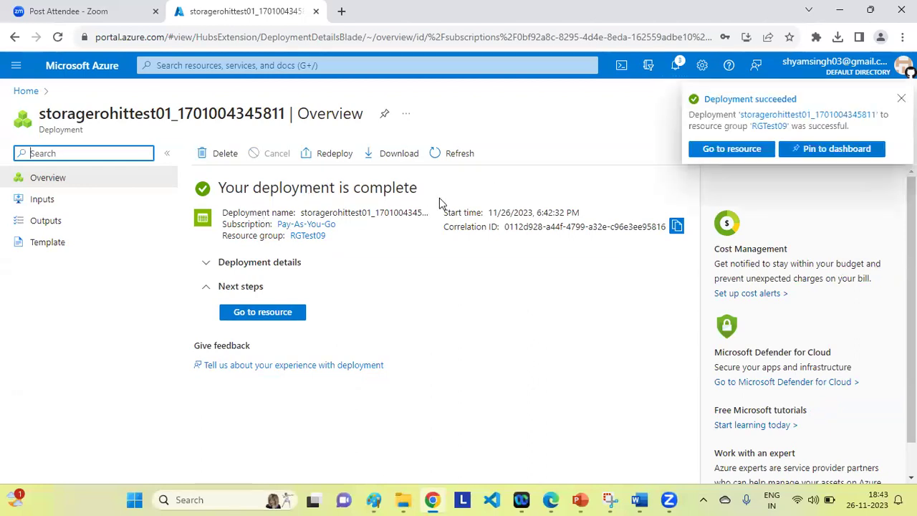
pyautogui.click(726, 132)
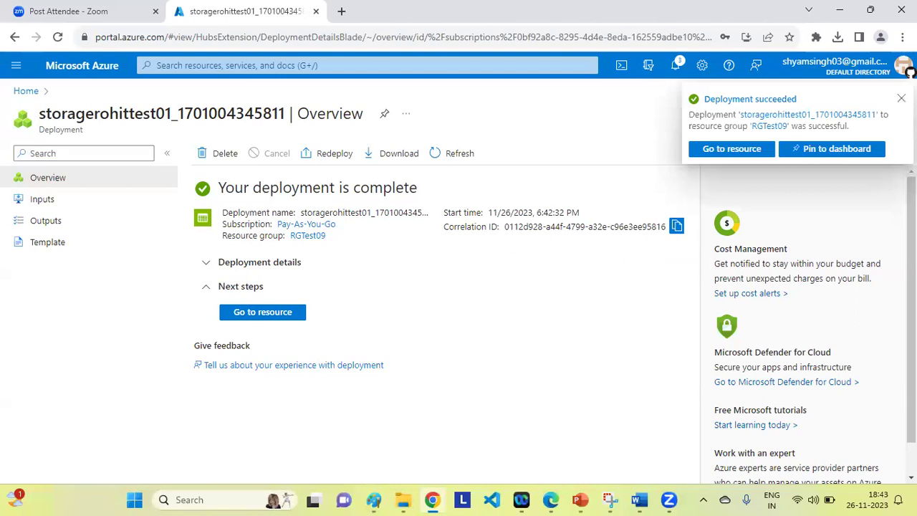
pyautogui.click(676, 67)
# Go from the deployment notification to the storagerohittest01 storage account's Overview page.
pyautogui.click(274, 344)
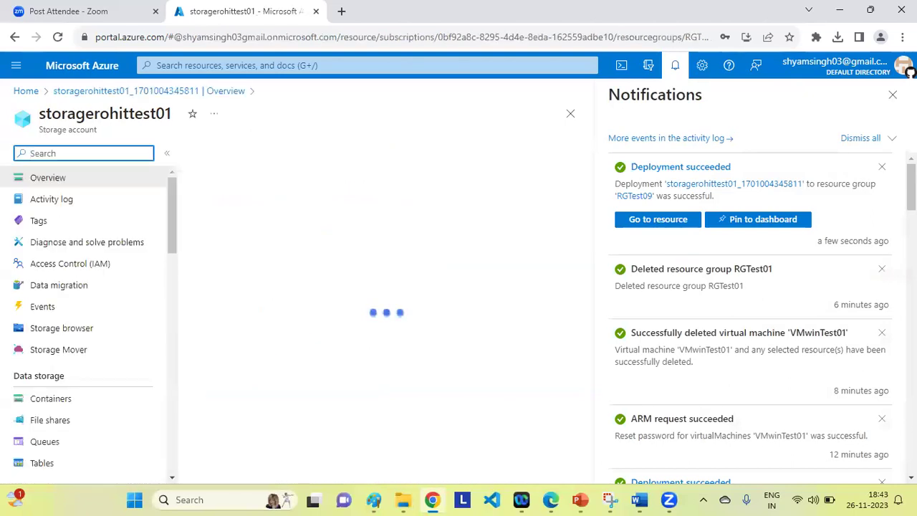
pyautogui.click(893, 94)
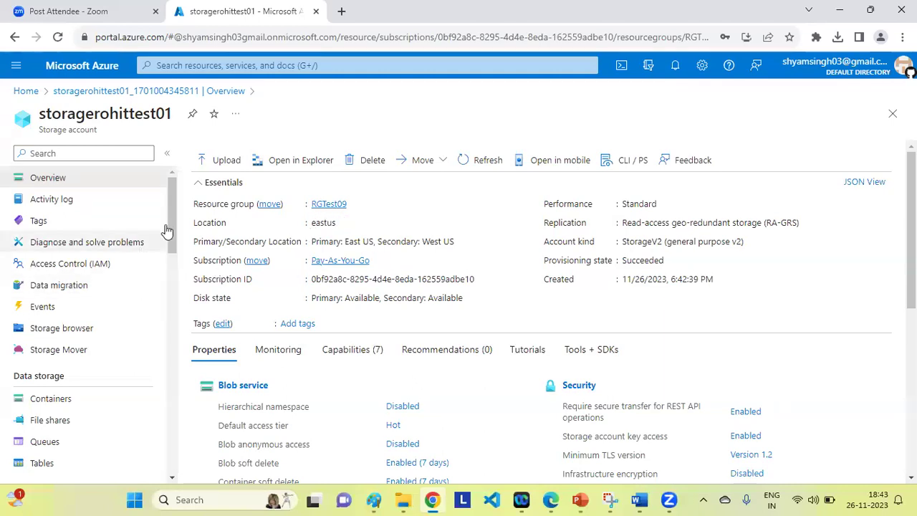
pyautogui.moveTo(174, 206); pyautogui.dragTo(170, 242)
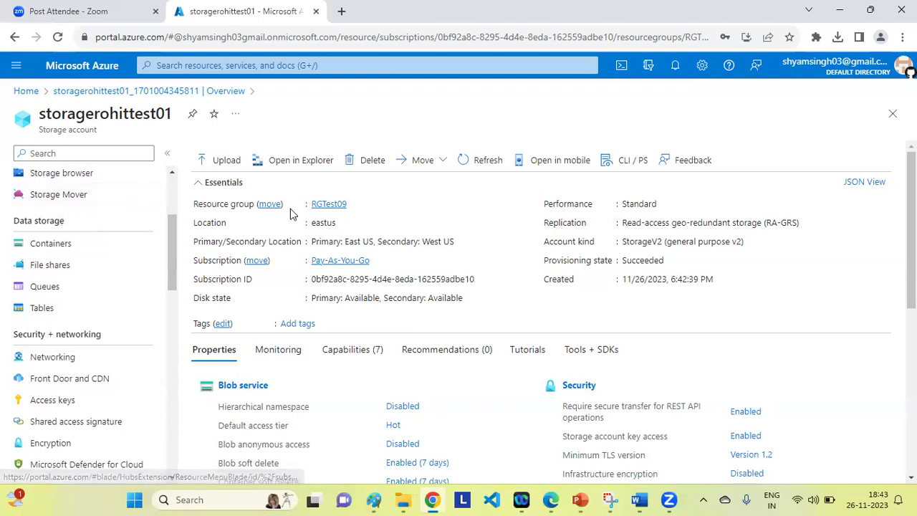
pyautogui.click(45, 245)
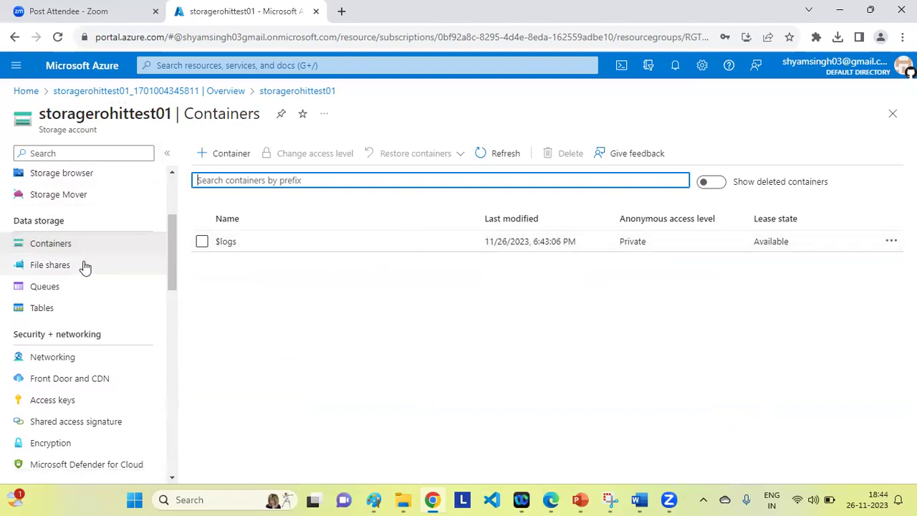
pyautogui.click(51, 265)
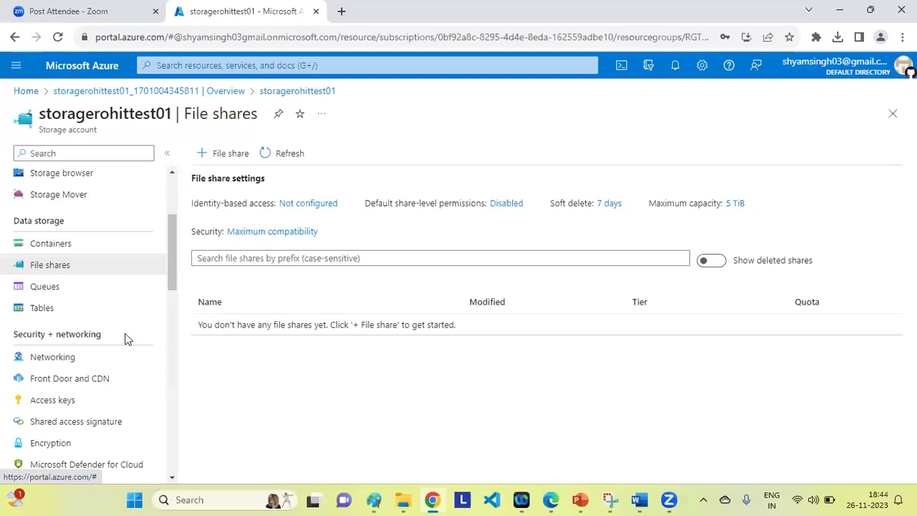
pyautogui.click(44, 289)
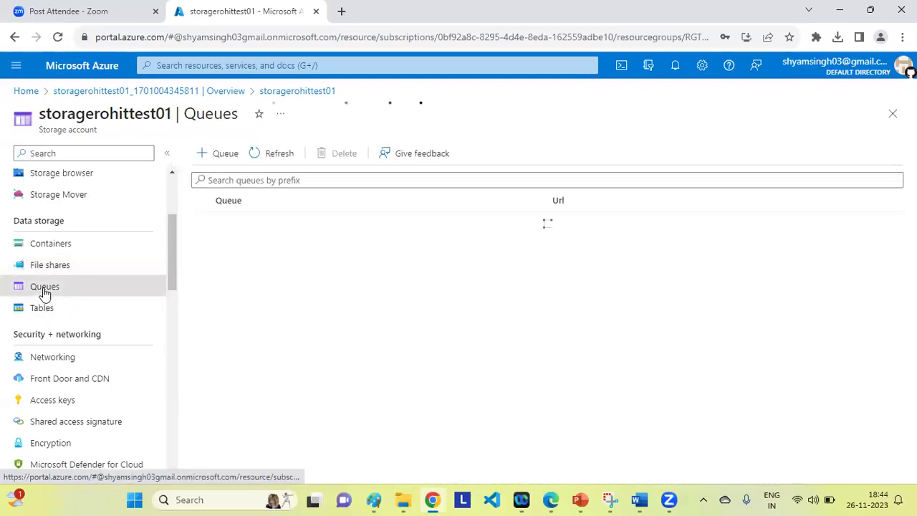
pyautogui.moveTo(170, 261); pyautogui.dragTo(172, 221)
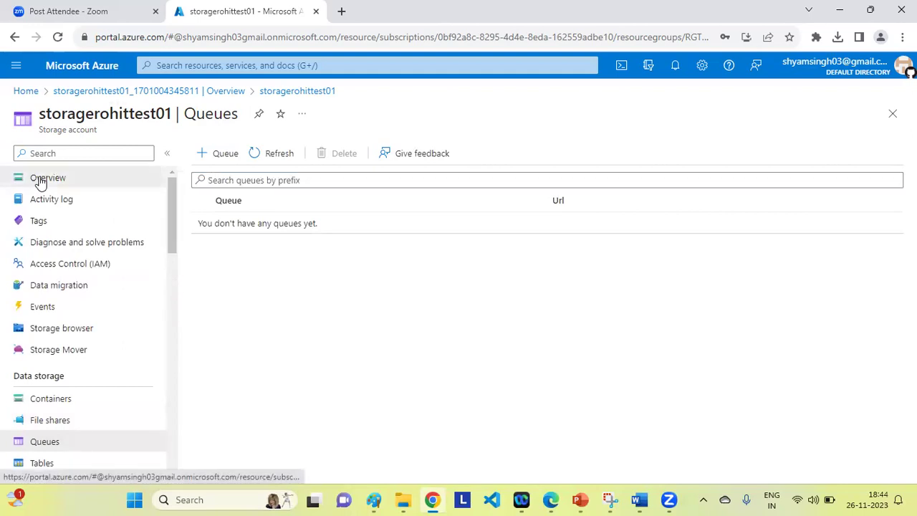
pyautogui.click(41, 180)
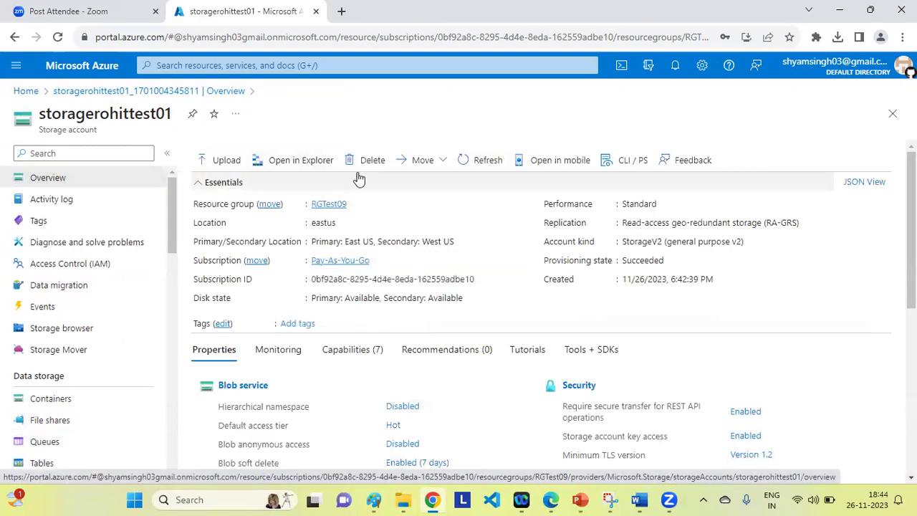
# Choose UserCreateTemplate.csv from the computer as the blob to upload.
pyautogui.click(222, 163)
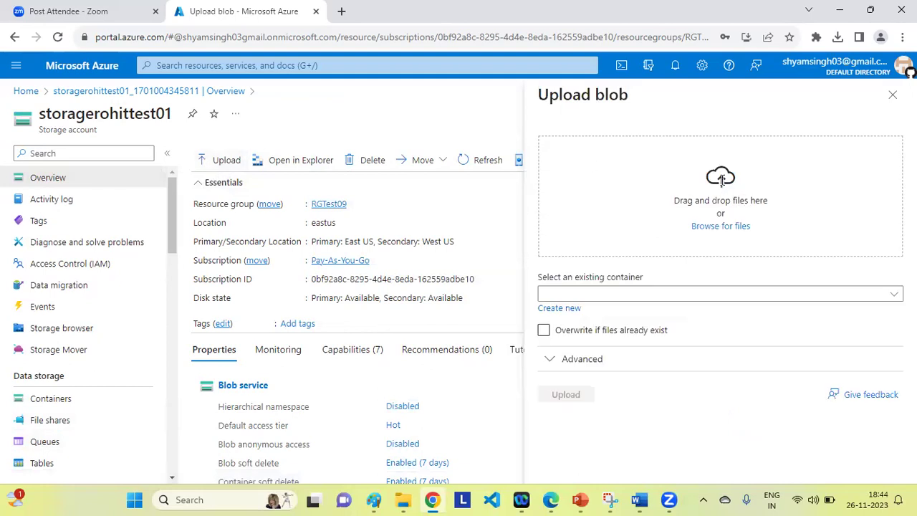
pyautogui.click(719, 226)
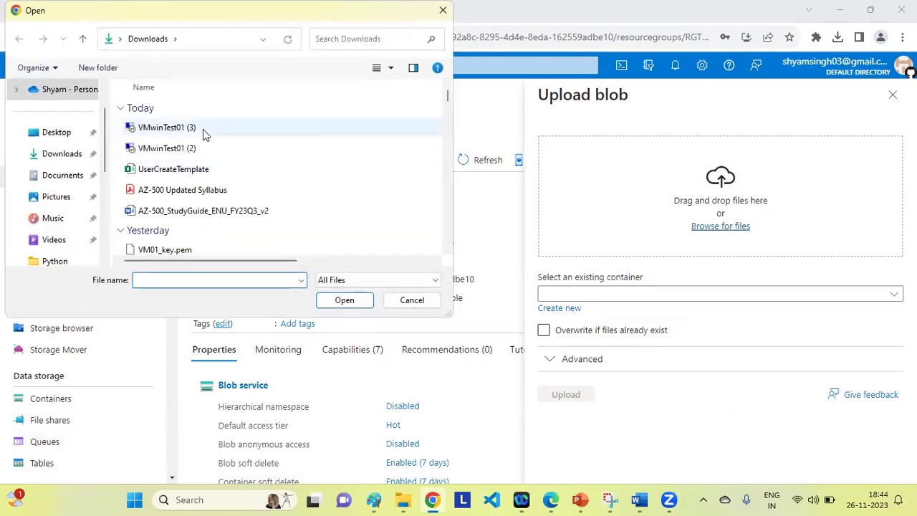
pyautogui.click(156, 174)
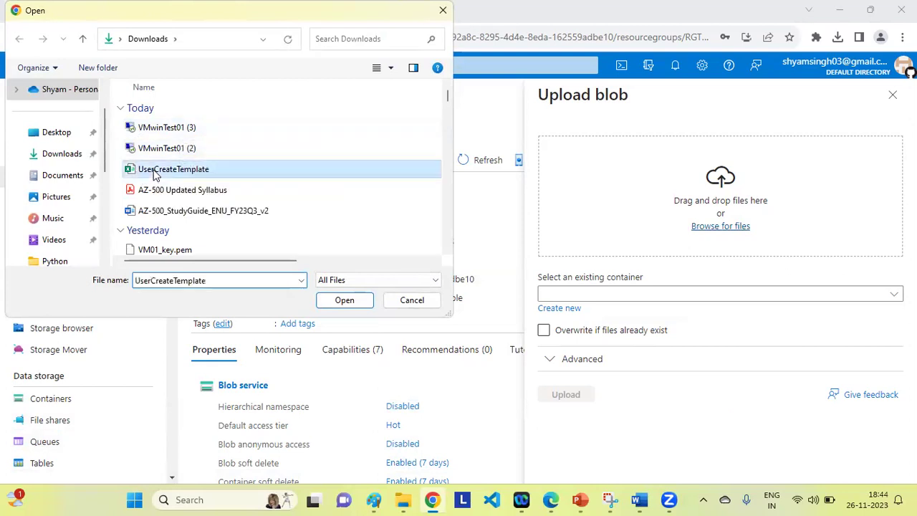
pyautogui.click(343, 301)
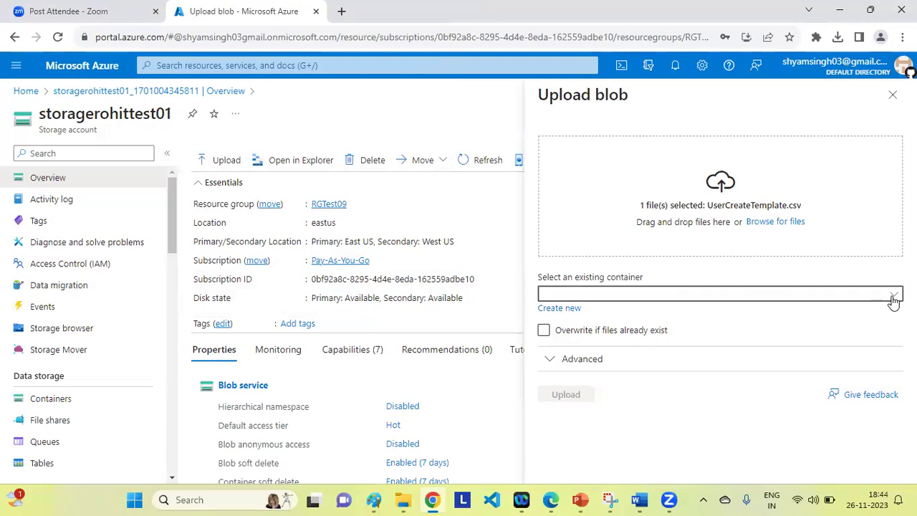
# Create the new private container contest01 and upload the file into it.
pyautogui.click(559, 308)
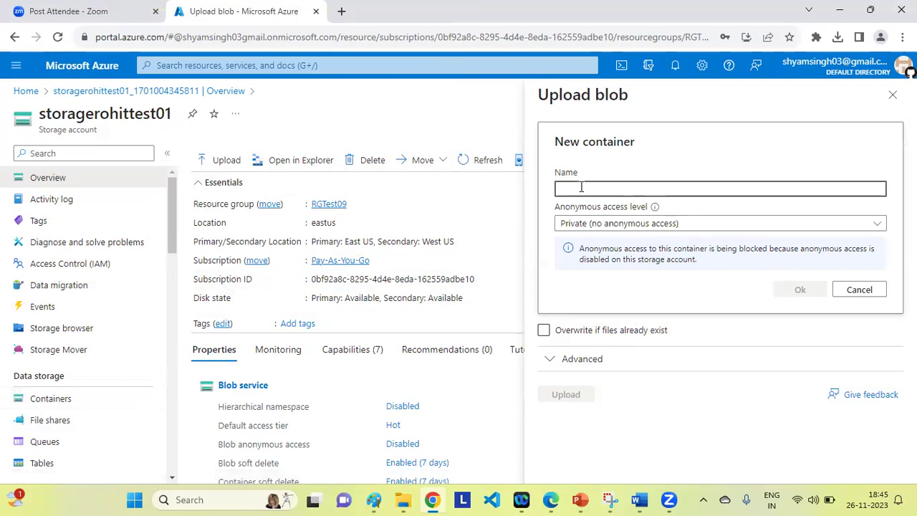
pyautogui.write('on')
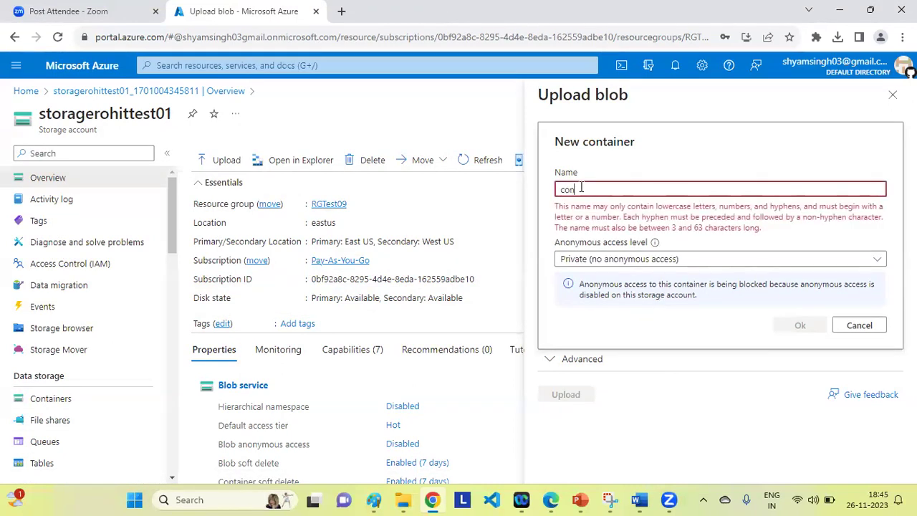
pyautogui.write('tai')
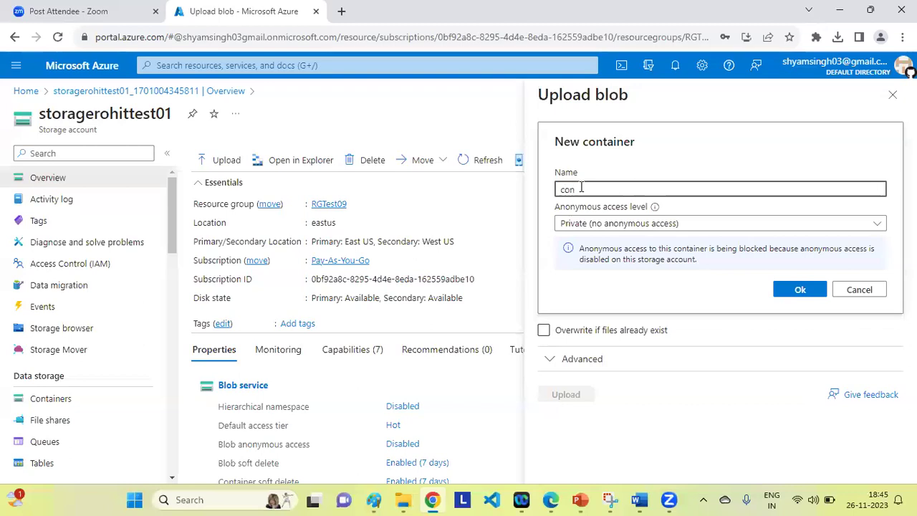
pyautogui.write('test')
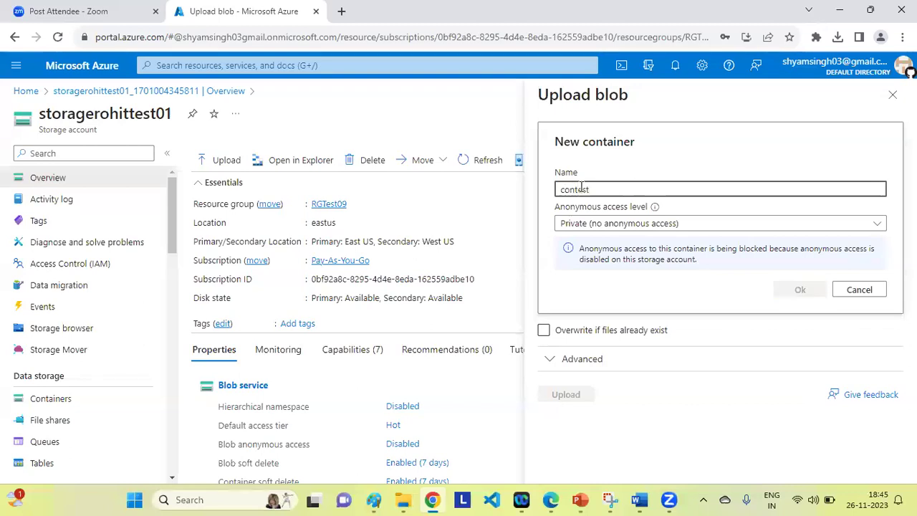
pyautogui.write('01')
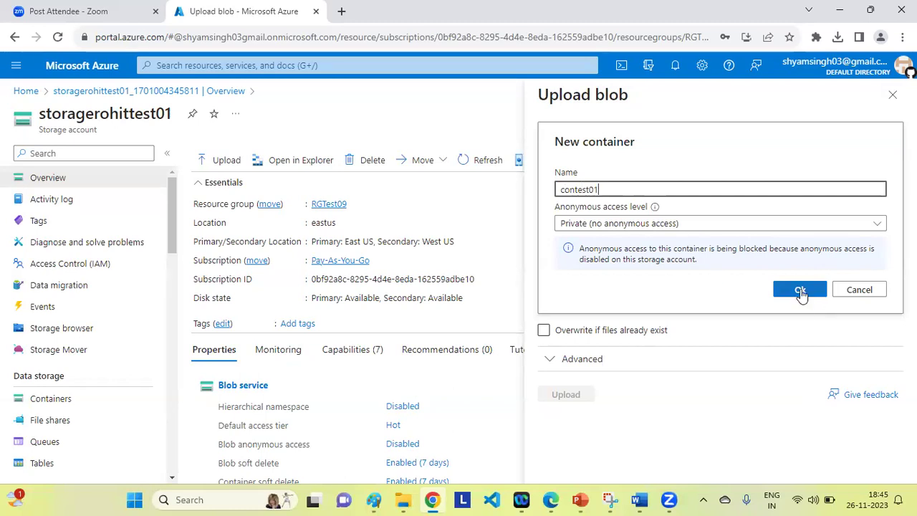
pyautogui.click(801, 292)
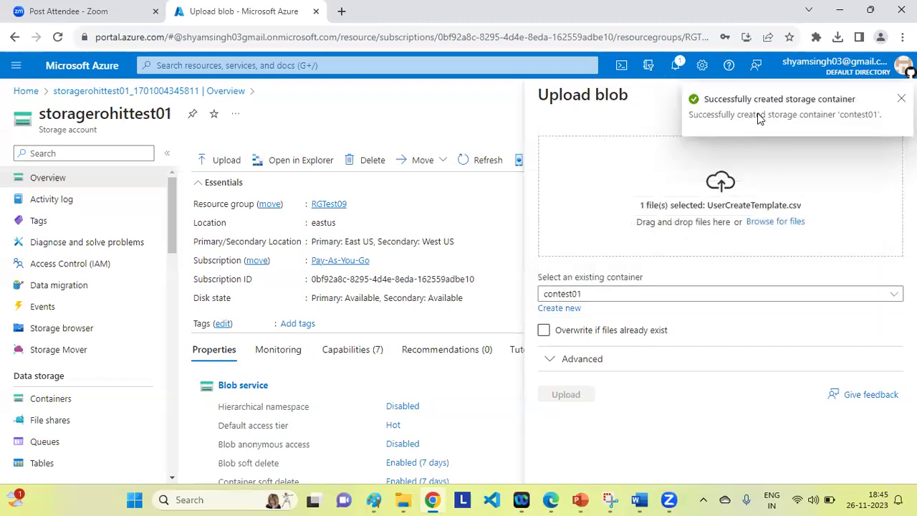
pyautogui.click(569, 395)
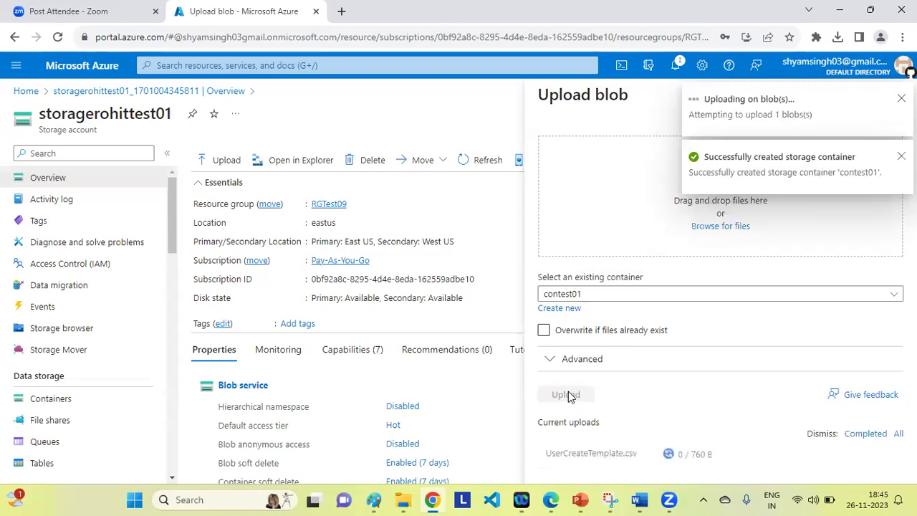
# Open contest01 from Containers and upload VMwinTest01 (3).rdp into it.
pyautogui.click(48, 404)
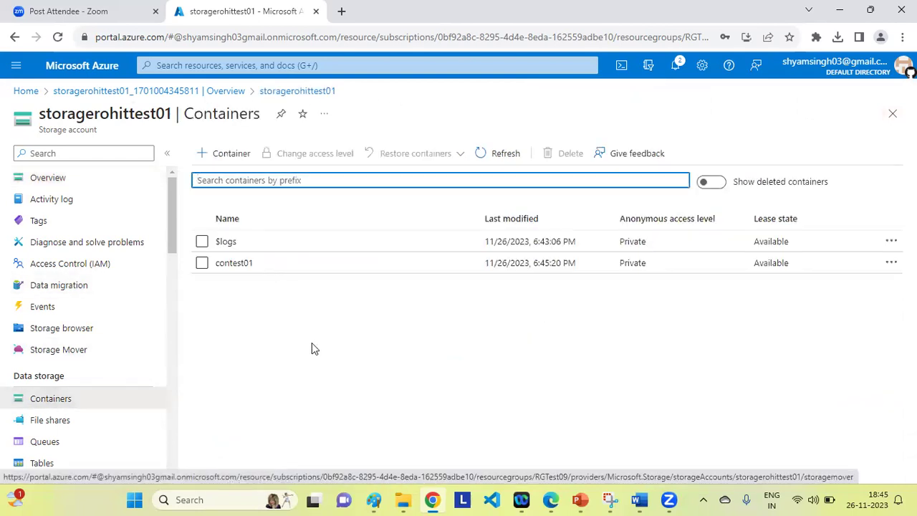
pyautogui.click(241, 266)
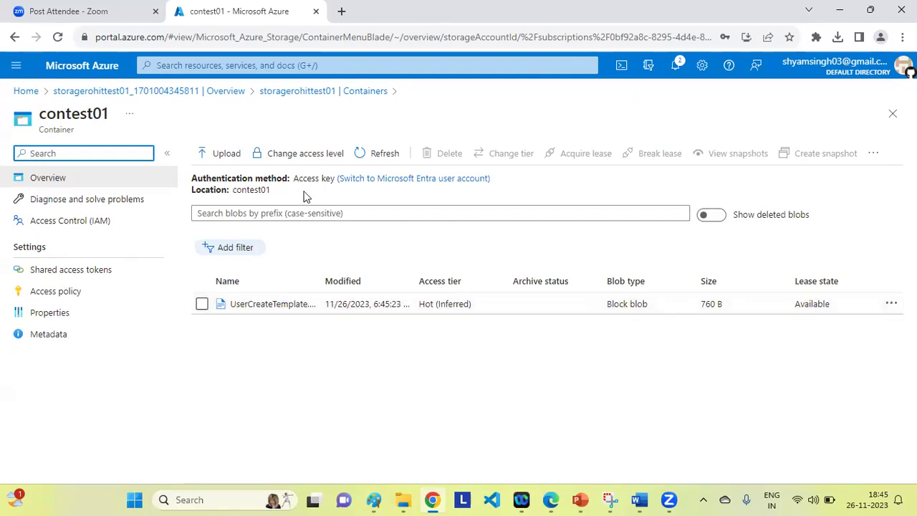
pyautogui.click(219, 154)
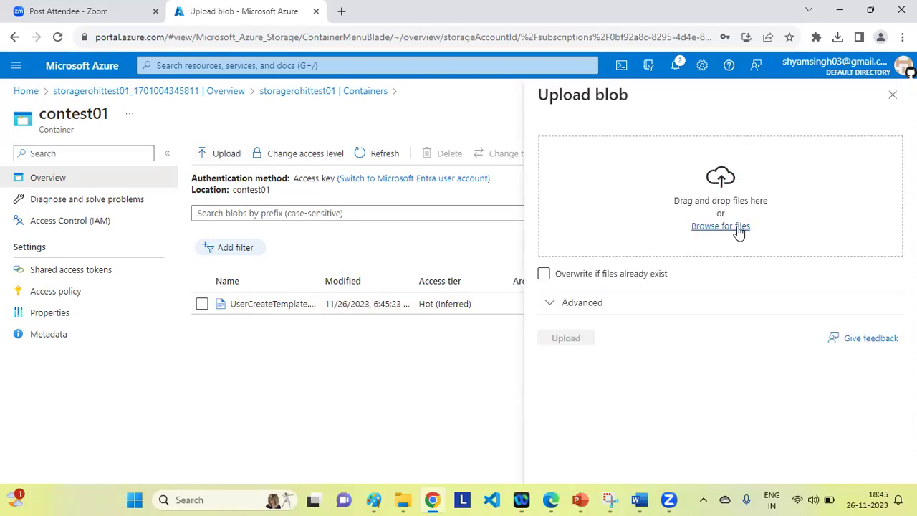
pyautogui.click(720, 227)
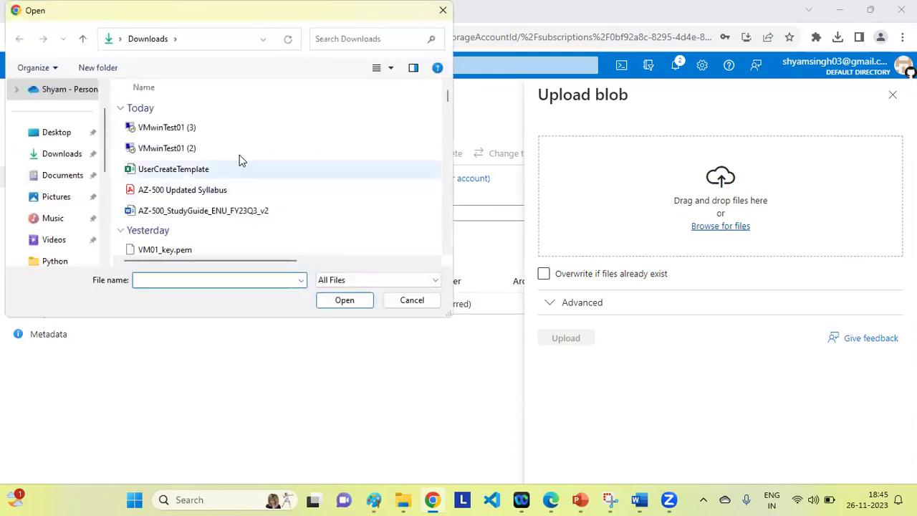
pyautogui.click(164, 128)
pyautogui.click(344, 300)
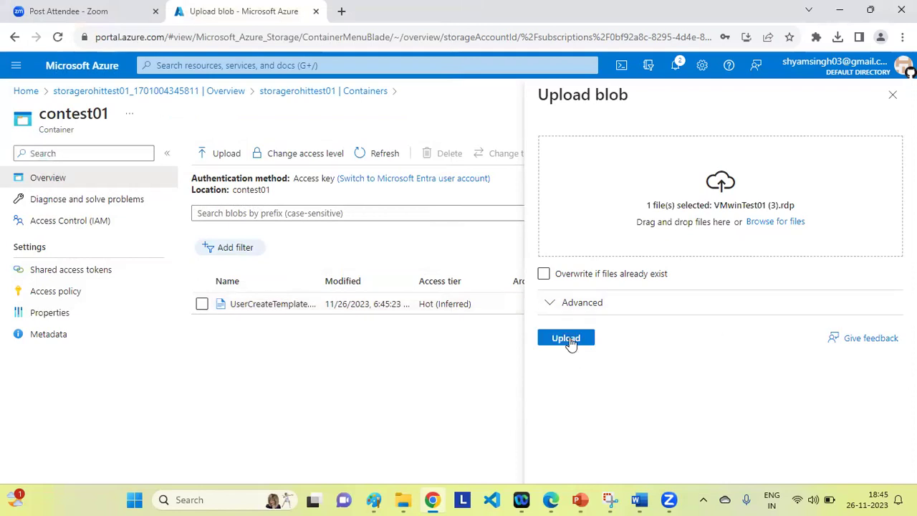
pyautogui.click(570, 341)
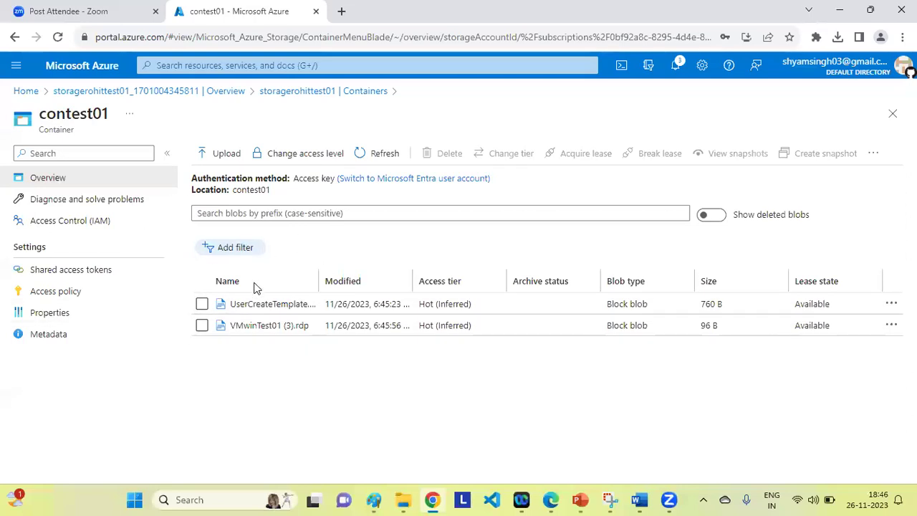
# Return via the breadcrumb to storagerohittest01's Containers list showing $logs and contest01.
pyautogui.click(291, 91)
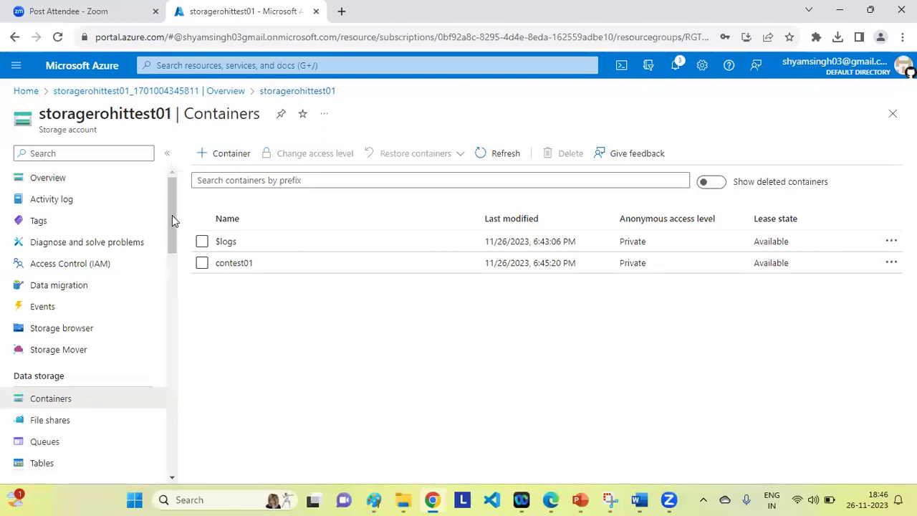
pyautogui.scroll(-2, 171, 236)
pyautogui.scroll(1, 171, 242)
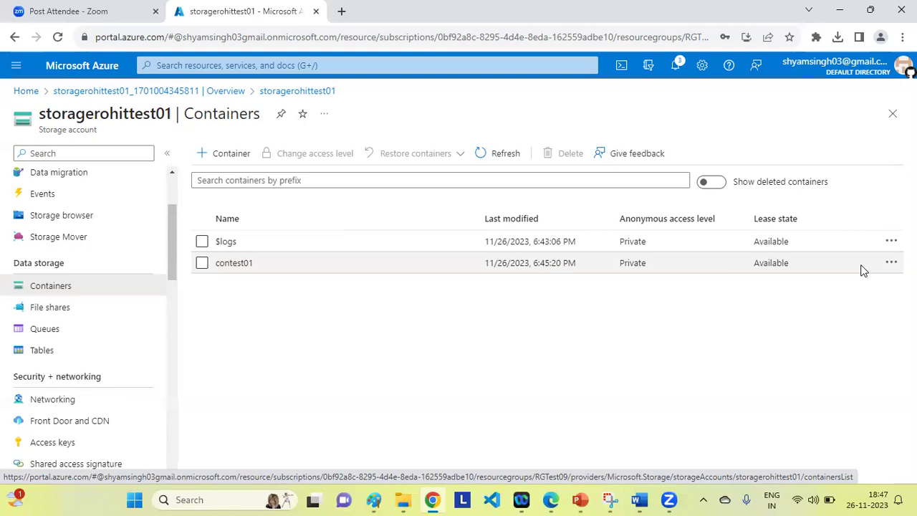
# Add a private container named cont02 and open its empty blob list.
pyautogui.click(225, 156)
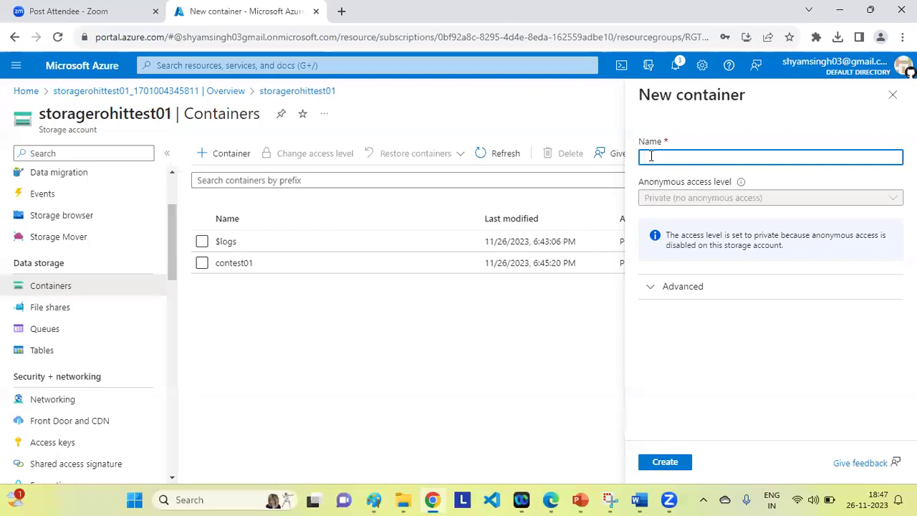
pyautogui.write('con')
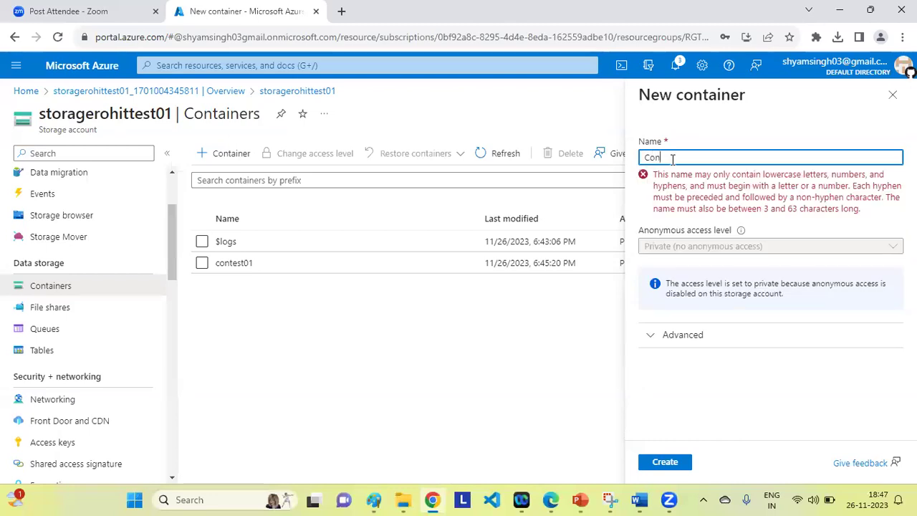
pyautogui.press('BackSpace')
pyautogui.press('BackSpace')
pyautogui.press('BackSpace')
pyautogui.write('cont02')
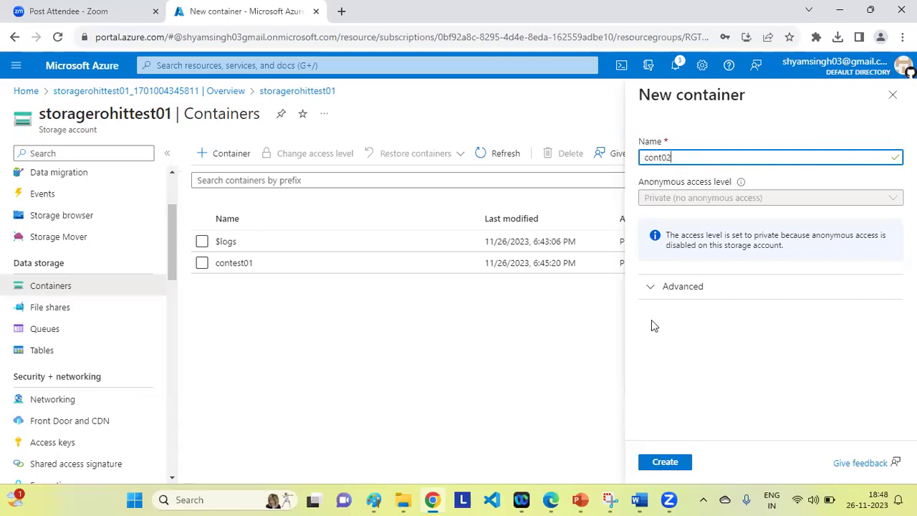
pyautogui.click(652, 288)
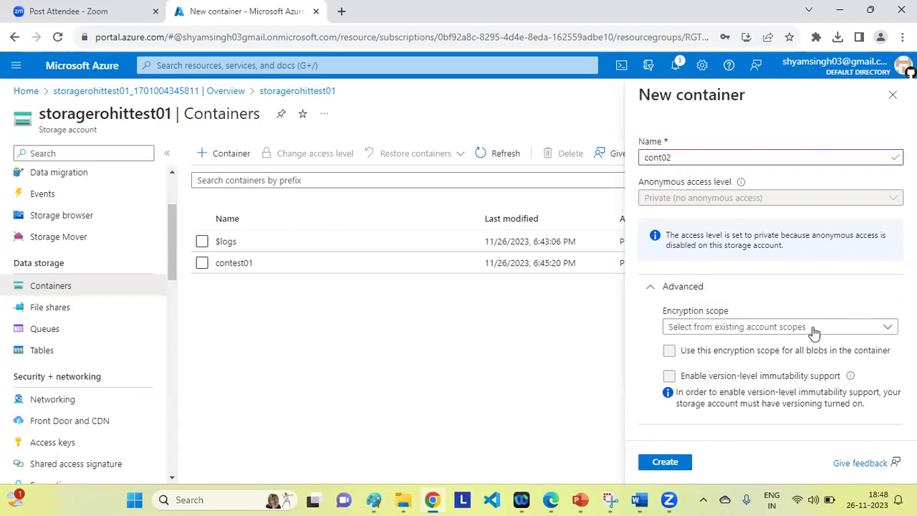
pyautogui.click(653, 289)
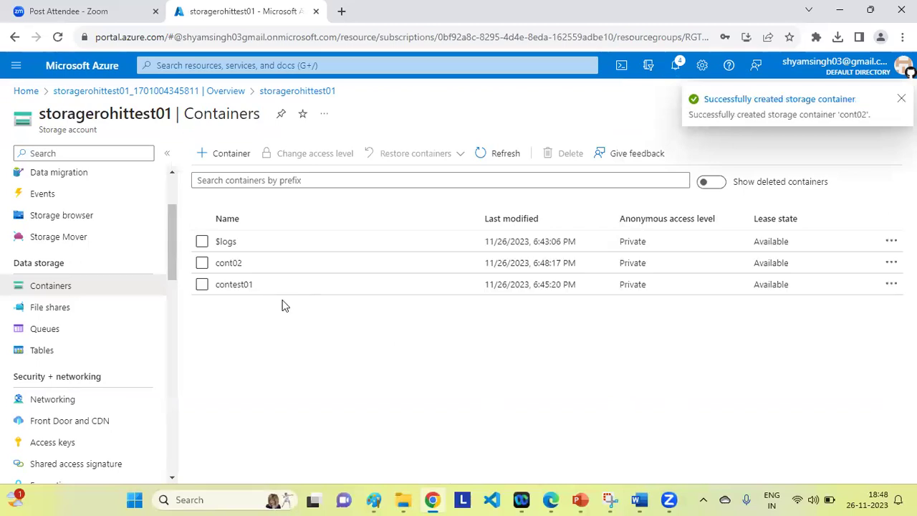
pyautogui.click(225, 266)
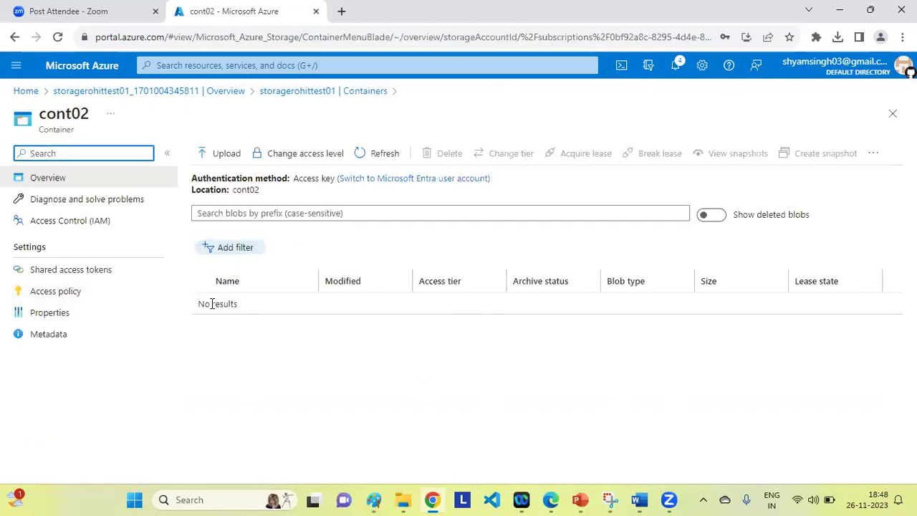
# Try the blob index tag filter in cont02, discard it, then search blobs by prefix.
pyautogui.click(227, 162)
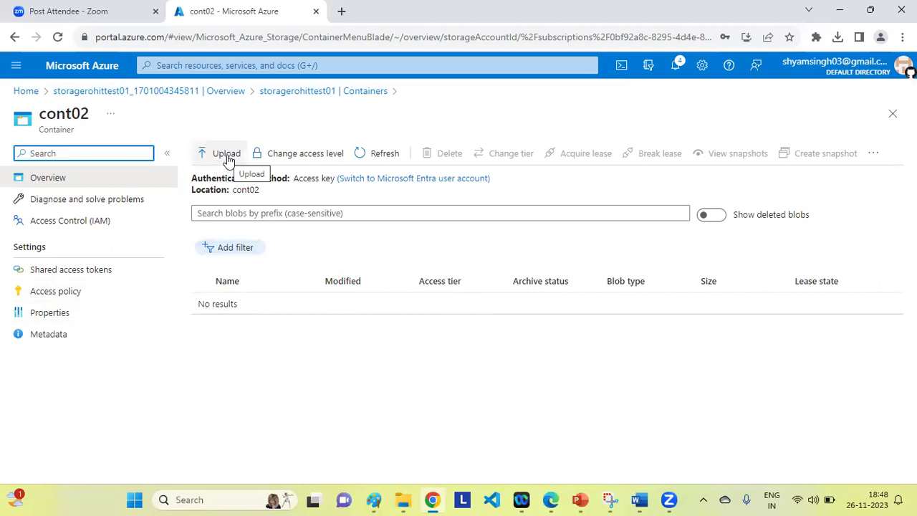
pyautogui.click(227, 250)
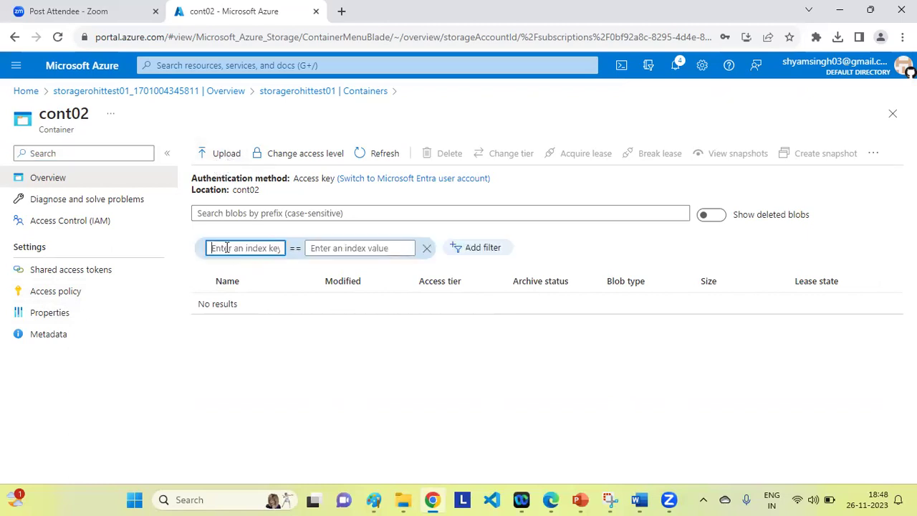
pyautogui.click(340, 374)
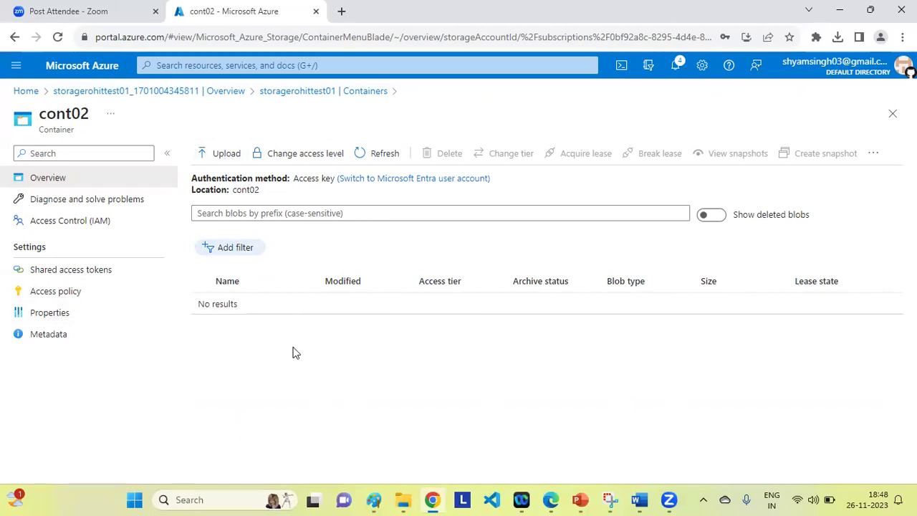
pyautogui.click(249, 213)
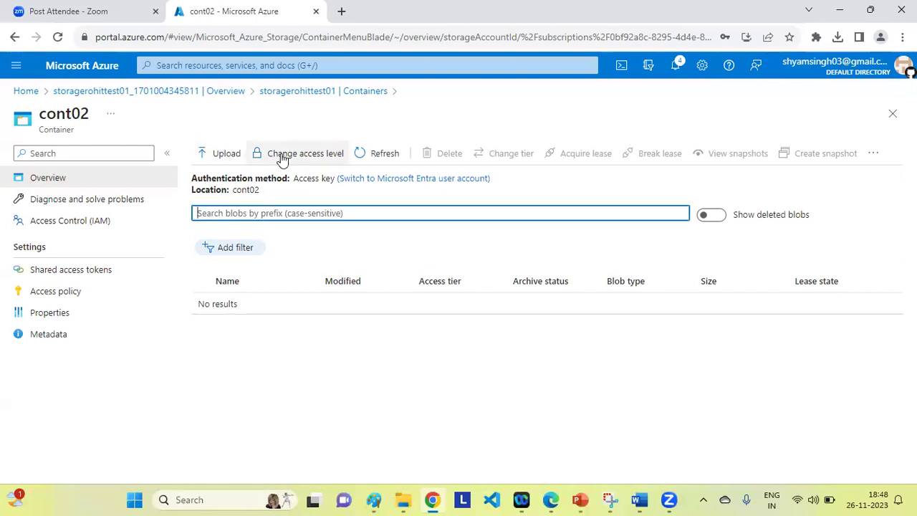
# Select AZ-500 Updated Syllabus.pdf from the computer and upload it to cont02.
pyautogui.click(225, 156)
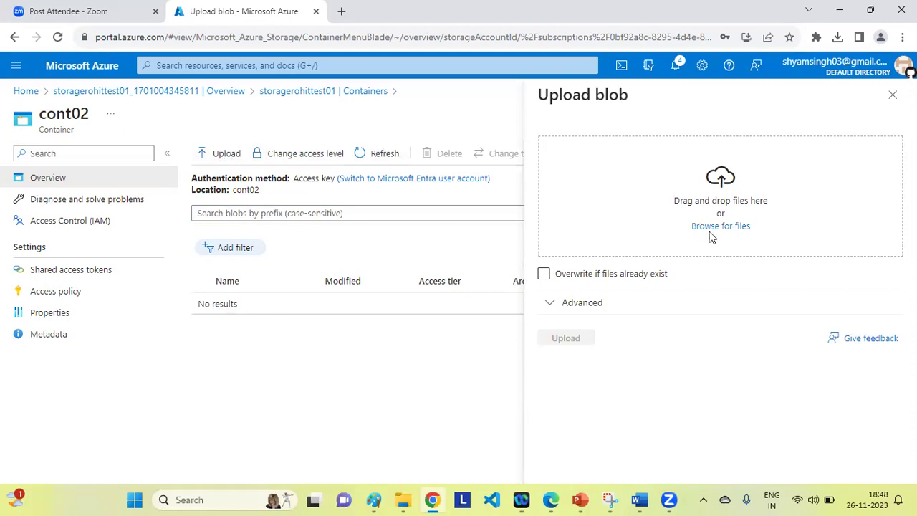
pyautogui.click(720, 226)
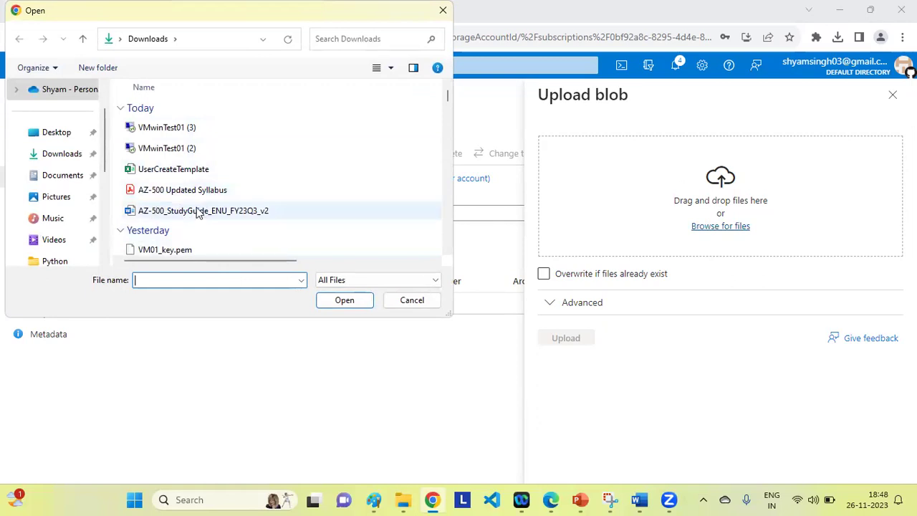
pyautogui.click(182, 191)
pyautogui.click(351, 304)
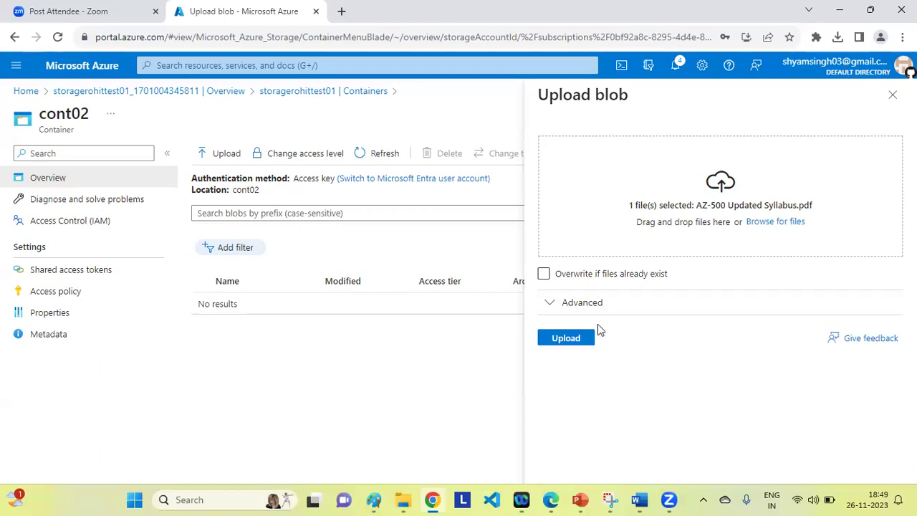
pyautogui.click(572, 344)
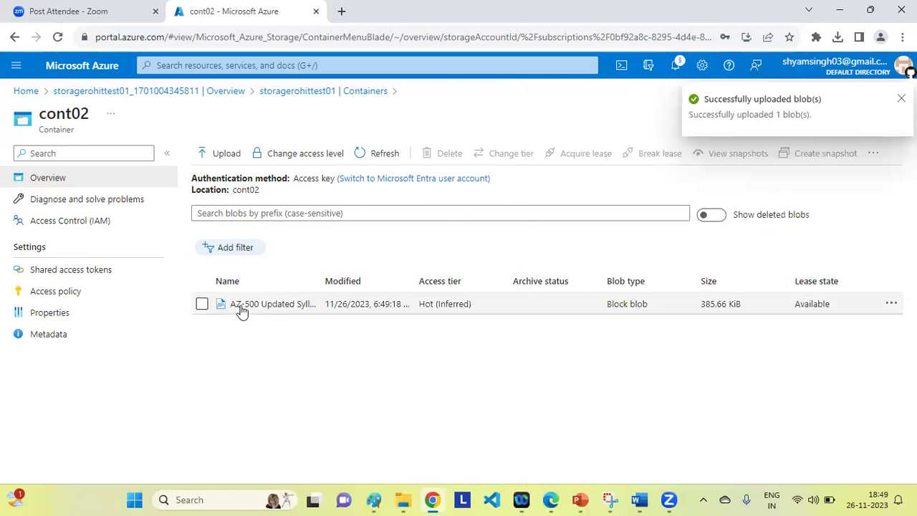
# Delete AZ-500 Updated Syllabus.pdf from cont02, including its blob snapshots.
pyautogui.click(202, 305)
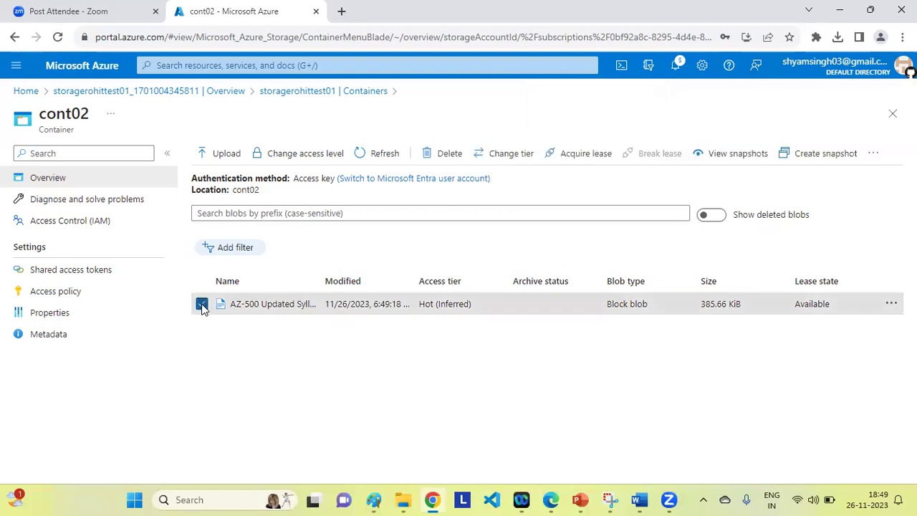
pyautogui.click(426, 158)
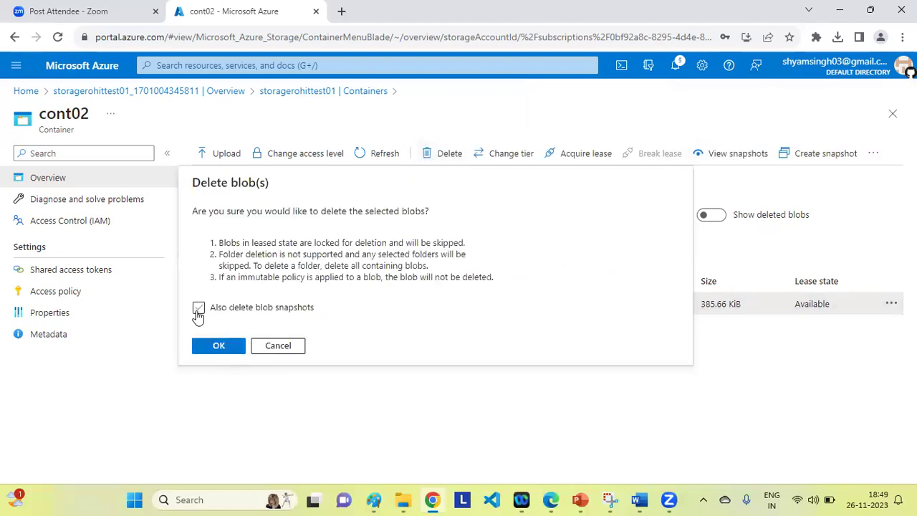
pyautogui.click(199, 309)
pyautogui.click(198, 310)
pyautogui.click(198, 309)
pyautogui.click(215, 344)
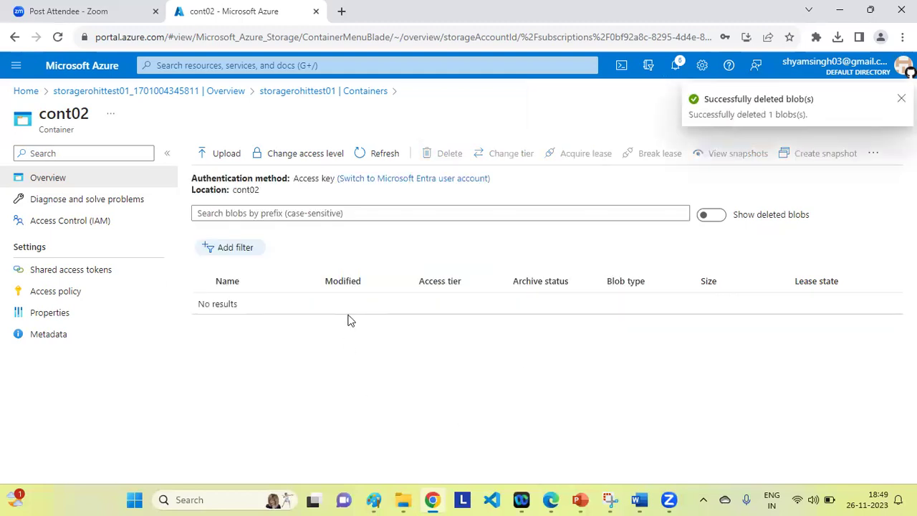
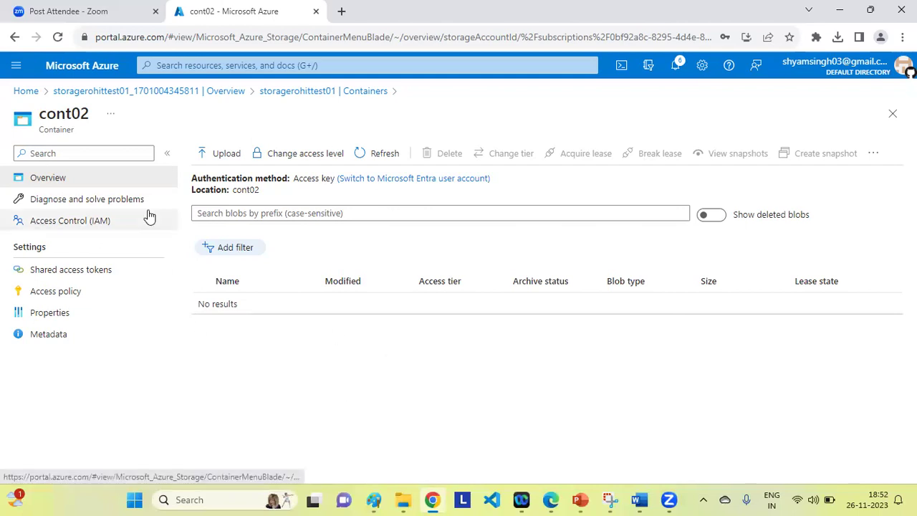
# Go from the cont02 container back to the storagerohittest01 Overview via its deployment page.
pyautogui.click(141, 93)
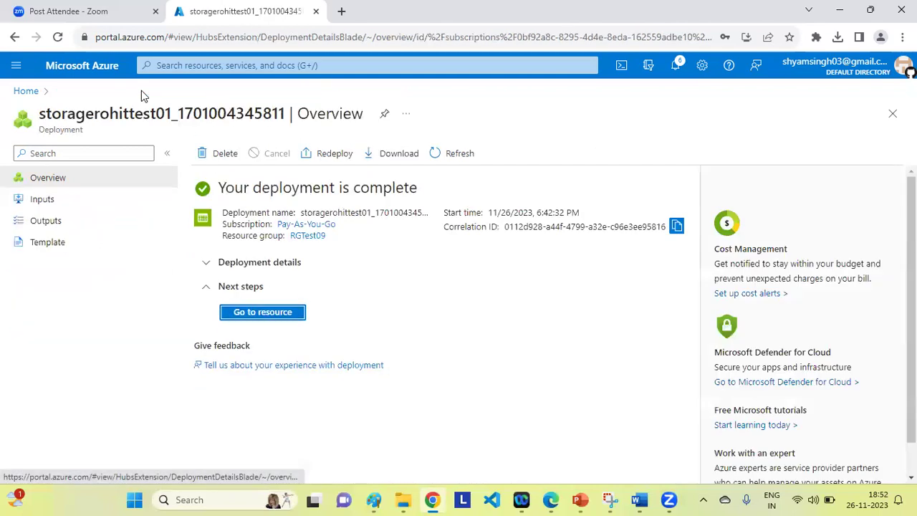
pyautogui.click(270, 311)
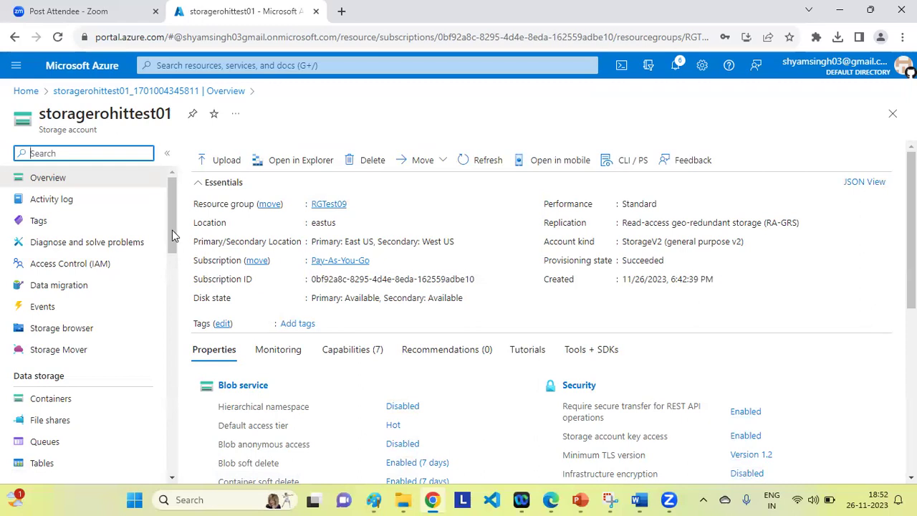
pyautogui.moveTo(172, 228); pyautogui.dragTo(177, 250)
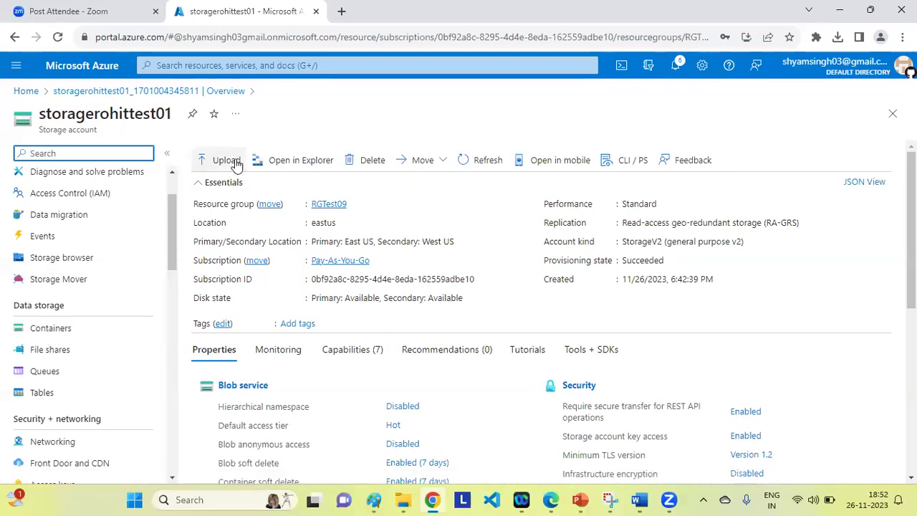
# Delete the cont02 and contest01 containers from storagerohittest01, leaving only $logs.
pyautogui.click(50, 329)
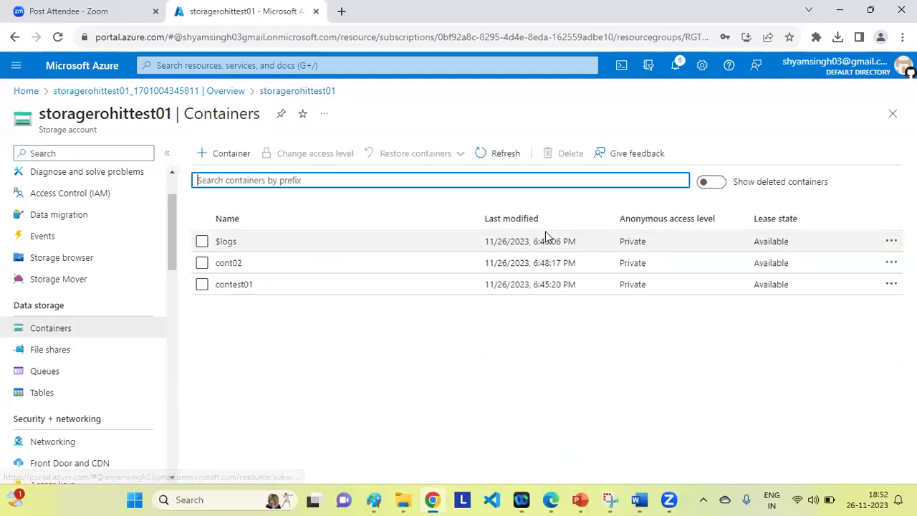
pyautogui.click(201, 265)
pyautogui.click(201, 264)
pyautogui.click(202, 284)
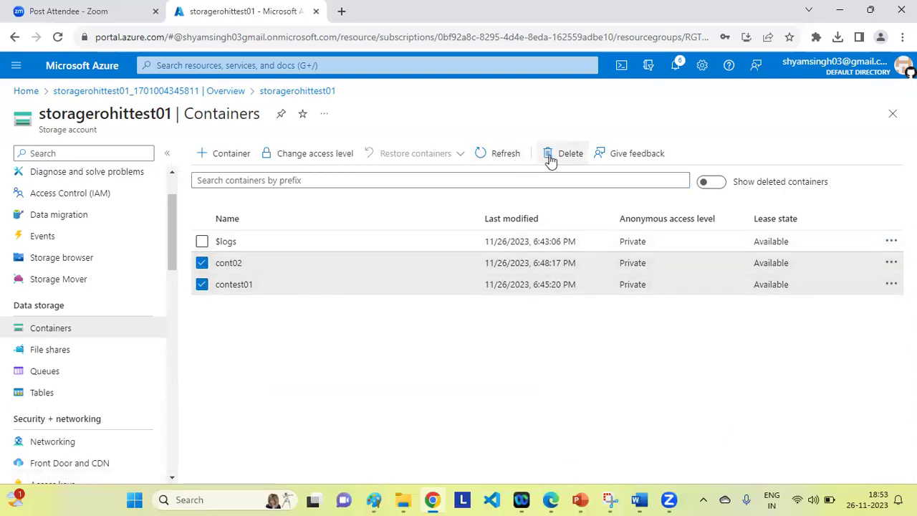
pyautogui.click(550, 160)
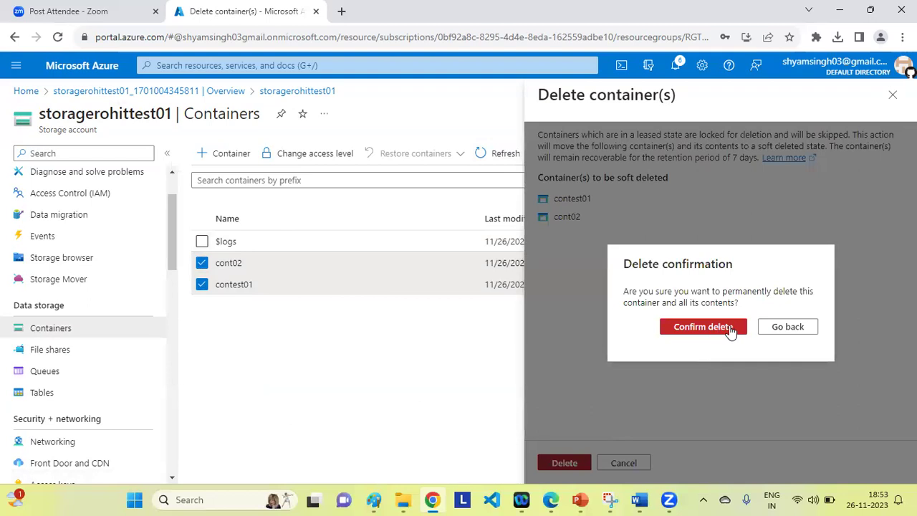
pyautogui.click(729, 327)
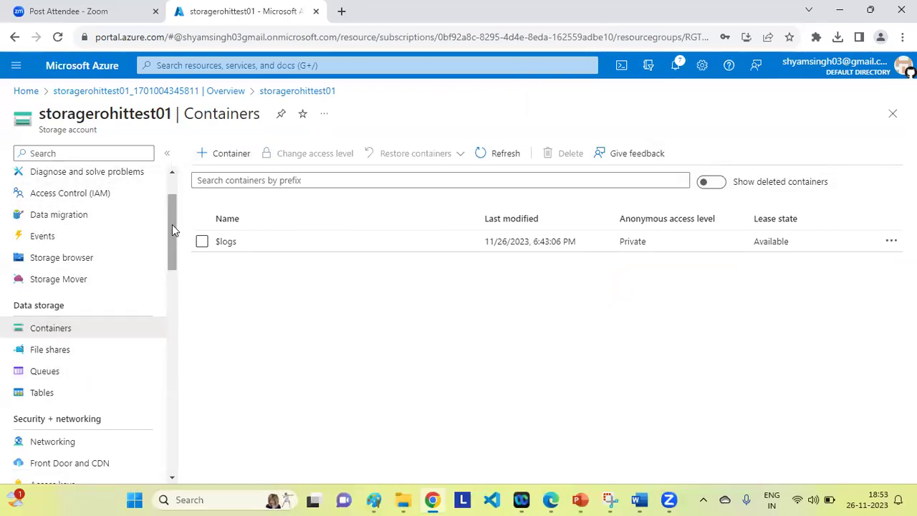
pyautogui.scroll(1, 169, 185)
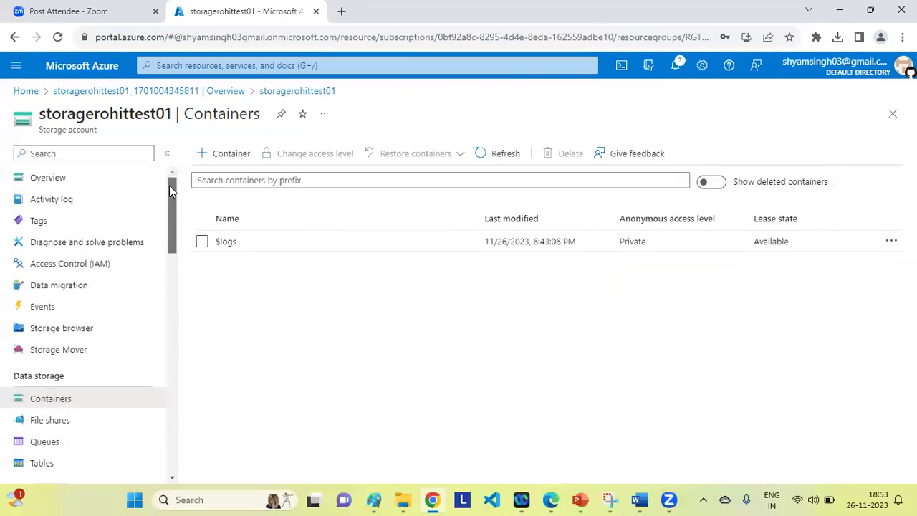
# Begin a blob upload from Overview with UserCreateTemplate.csv from Downloads selected.
pyautogui.click(43, 182)
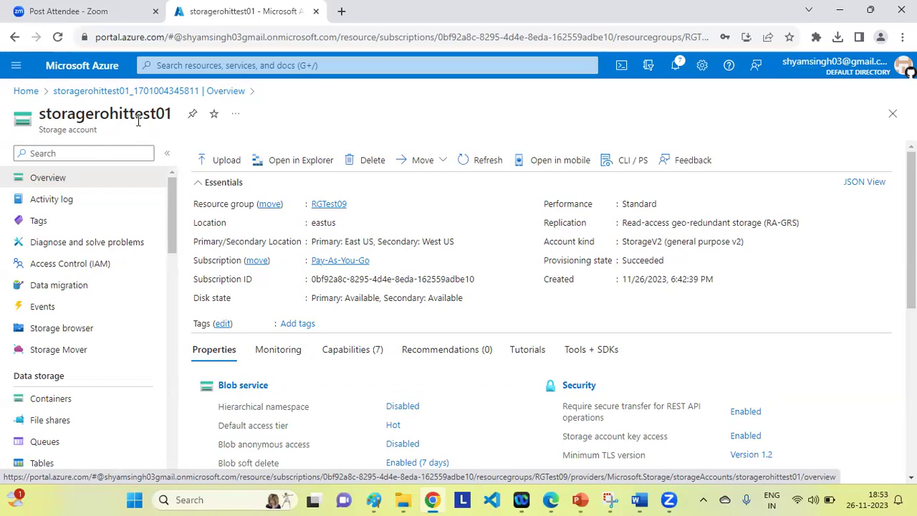
pyautogui.click(221, 164)
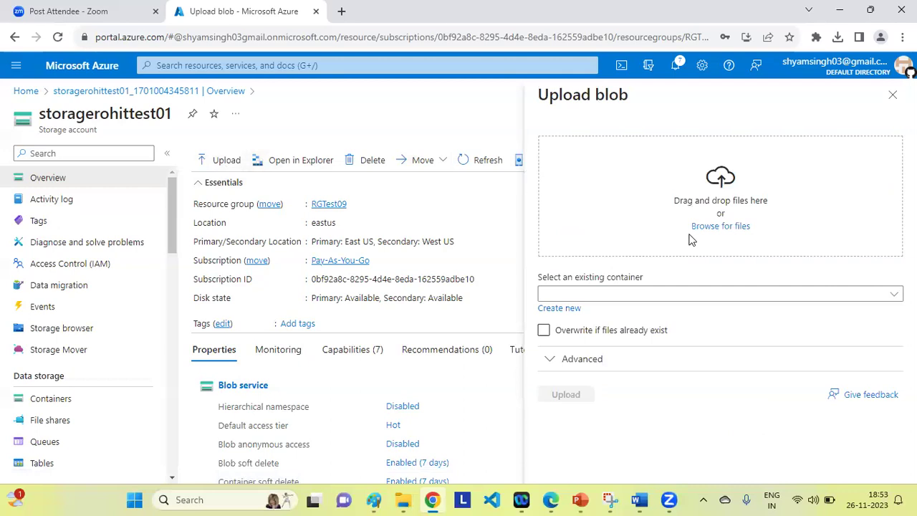
pyautogui.click(715, 228)
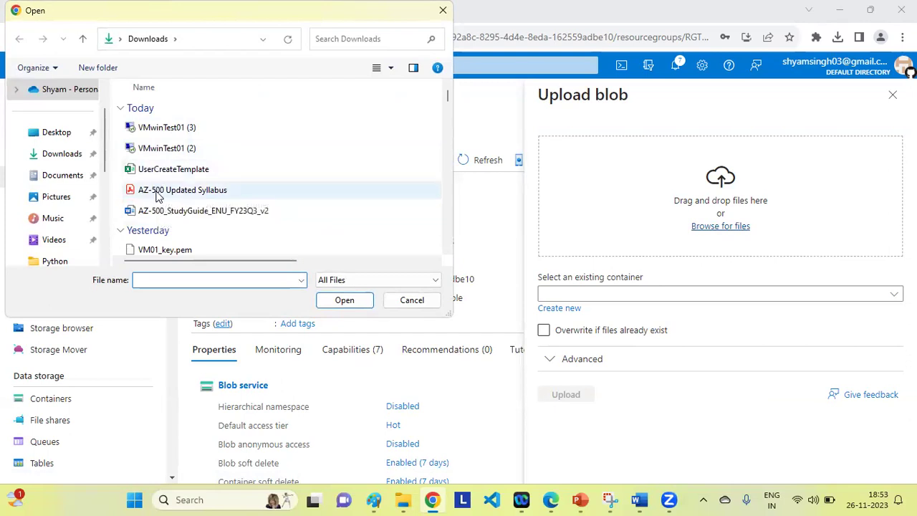
pyautogui.click(160, 172)
pyautogui.click(352, 299)
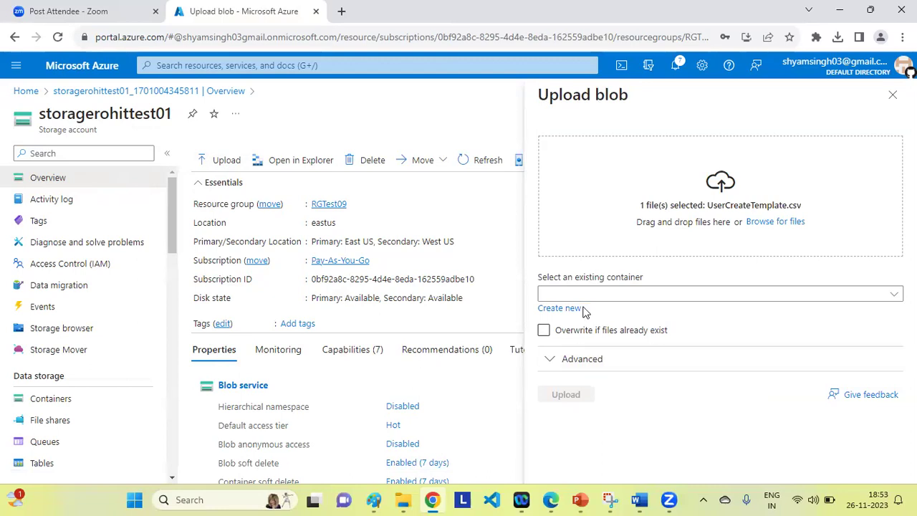
pyautogui.click(892, 295)
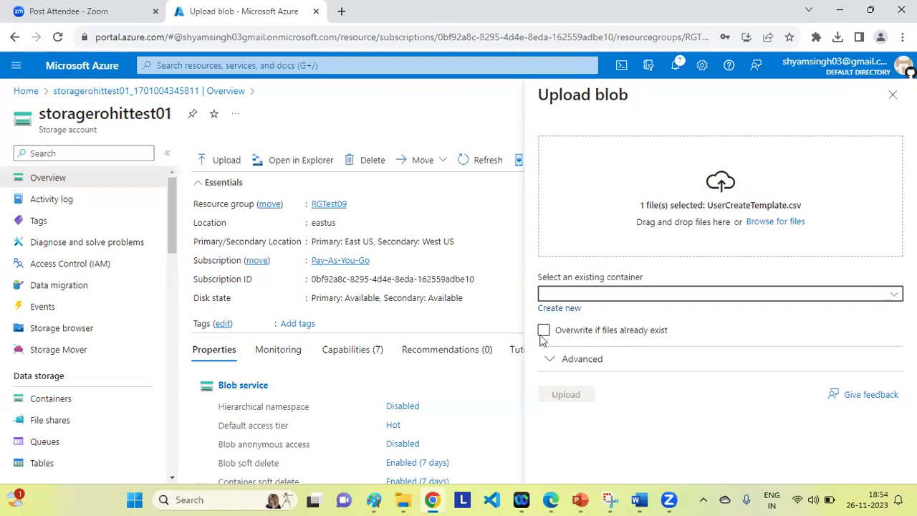
# Create a new container named conttest09 and upload UserCreateTemplate.csv into it.
pyautogui.click(558, 309)
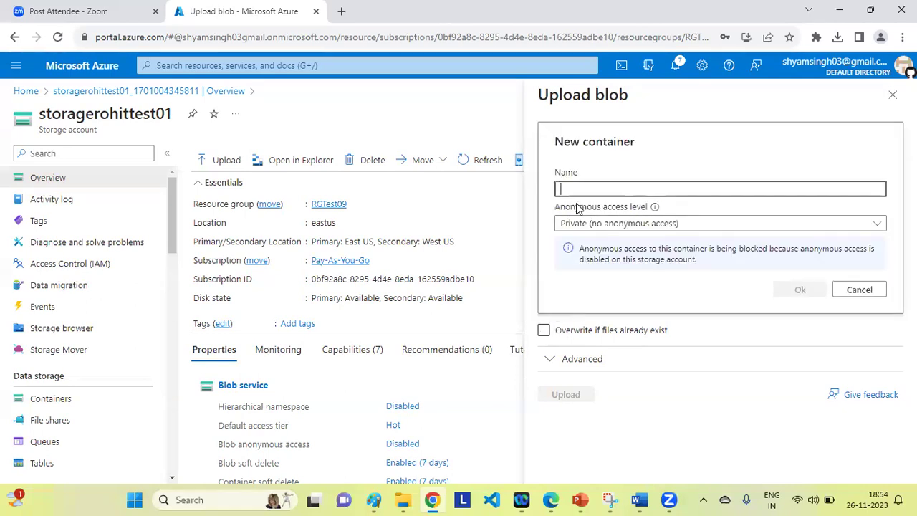
pyautogui.write('COn')
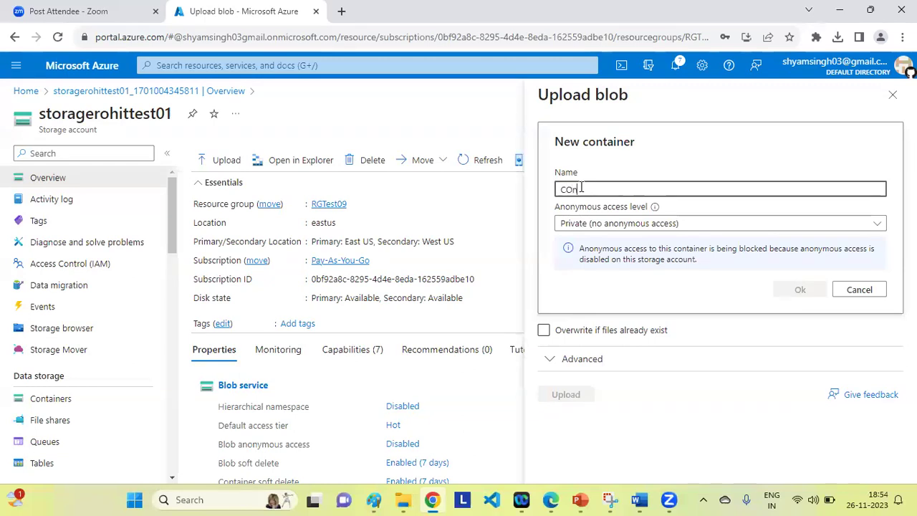
pyautogui.press('BackSpace')
pyautogui.press('BackSpace')
pyautogui.press('BackSpace')
pyautogui.write('cont')
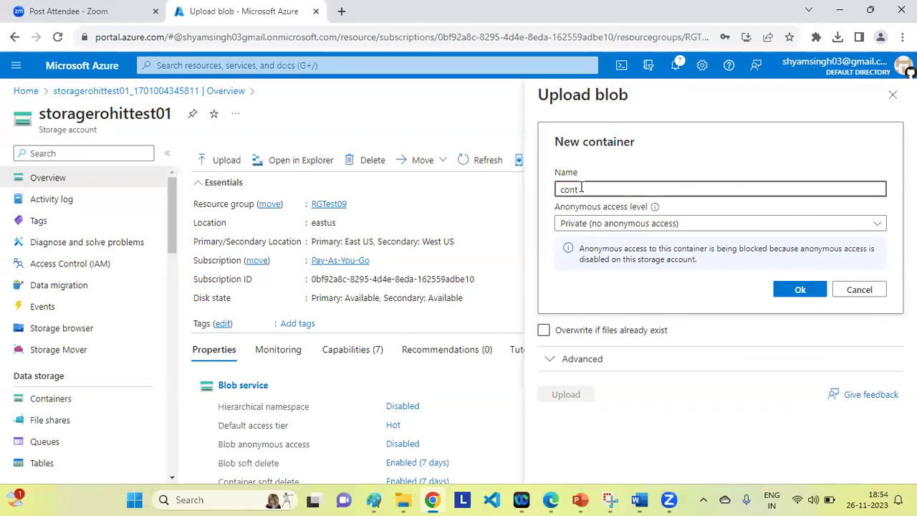
pyautogui.write('test09')
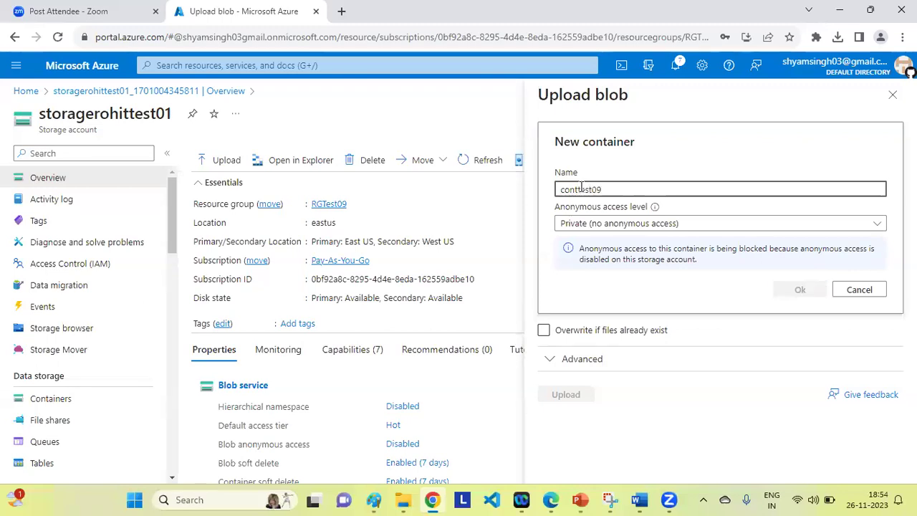
pyautogui.click(801, 291)
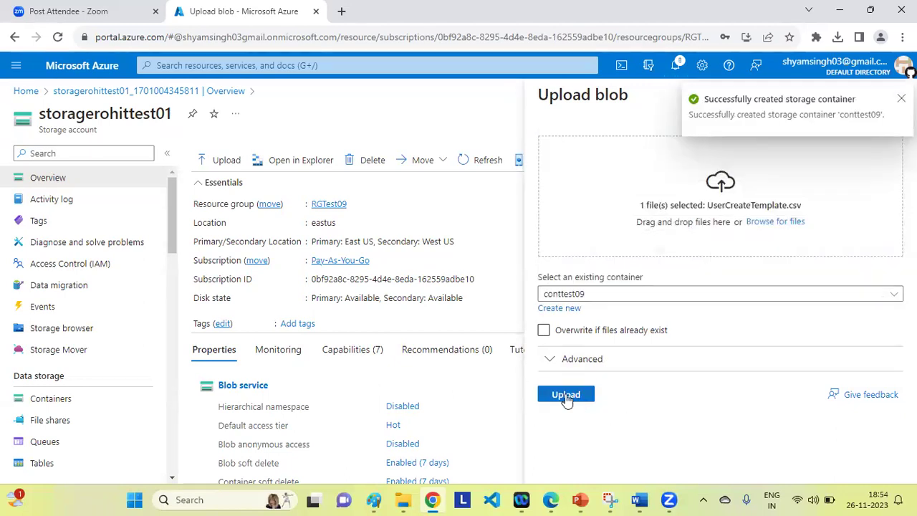
pyautogui.click(565, 394)
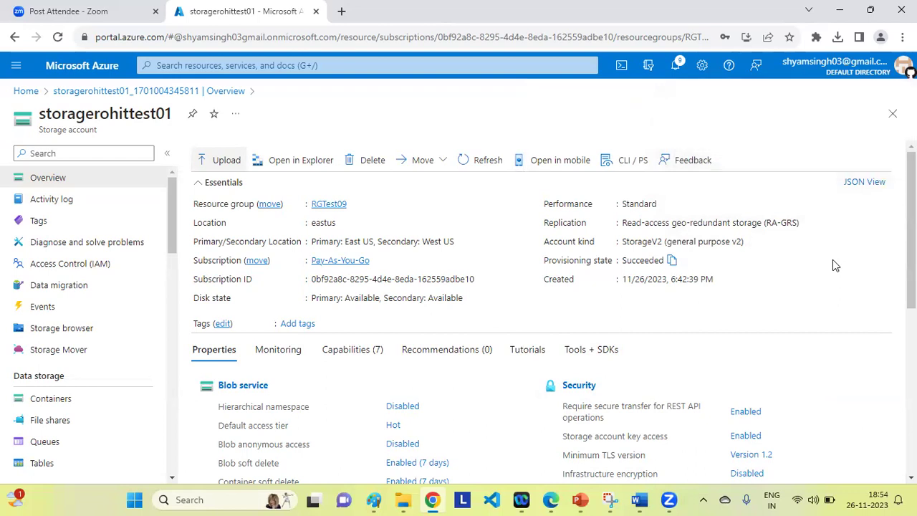
# Open the conttest09 container and select the 760 B UserCreateTemplate.csv blob.
pyautogui.click(47, 404)
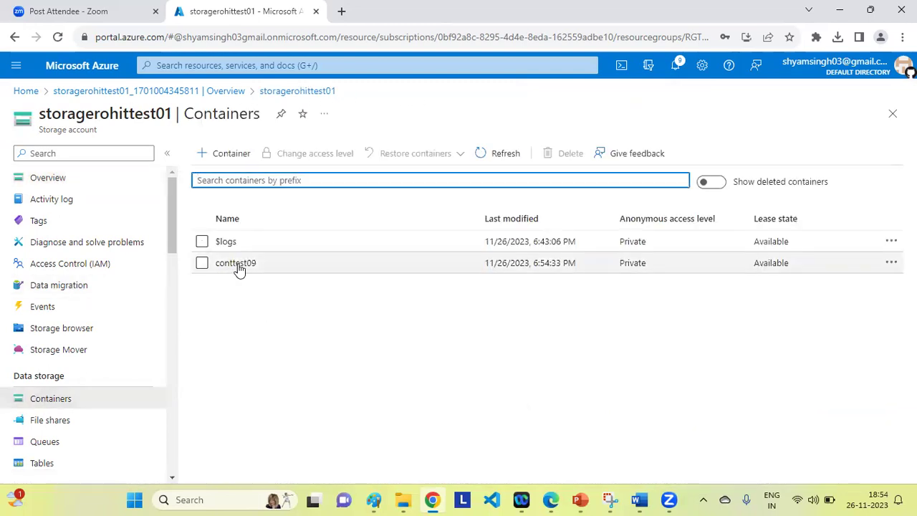
pyautogui.click(231, 264)
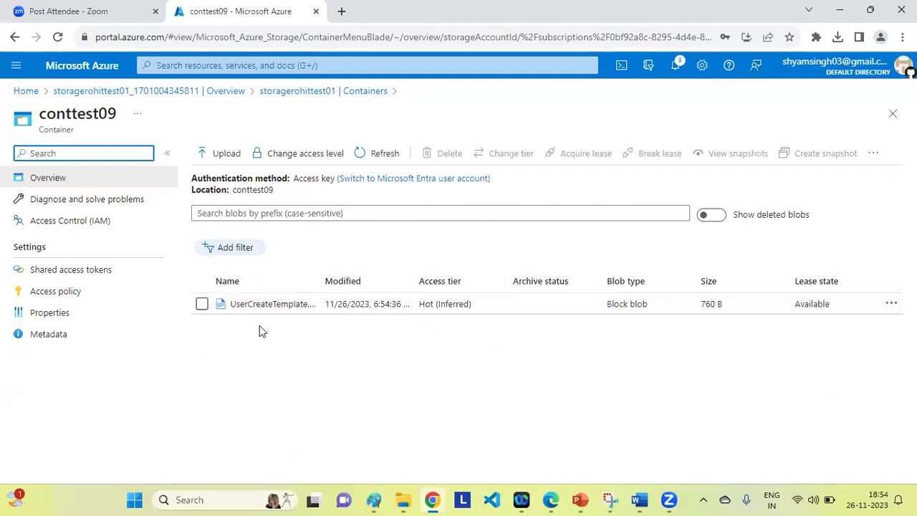
pyautogui.click(202, 304)
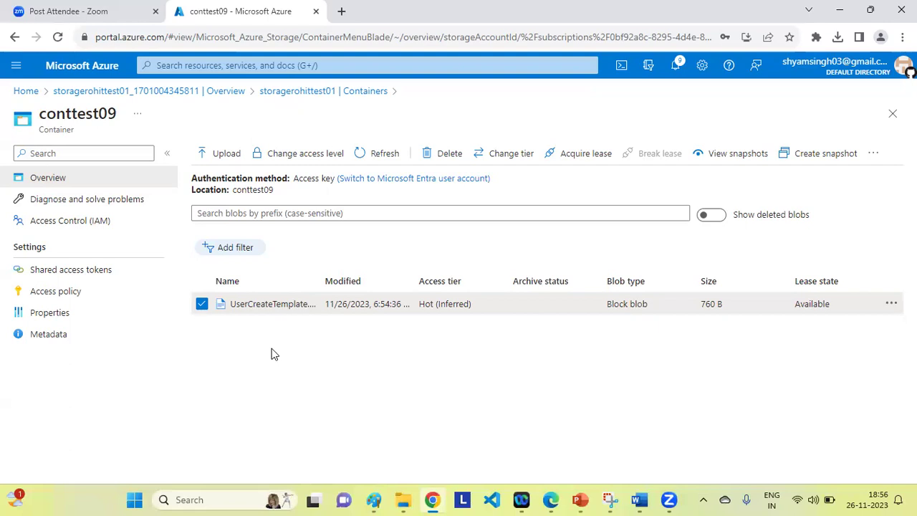
# Return to the storagerohittest01 account and search the portal for 'Res'.
pyautogui.click(166, 92)
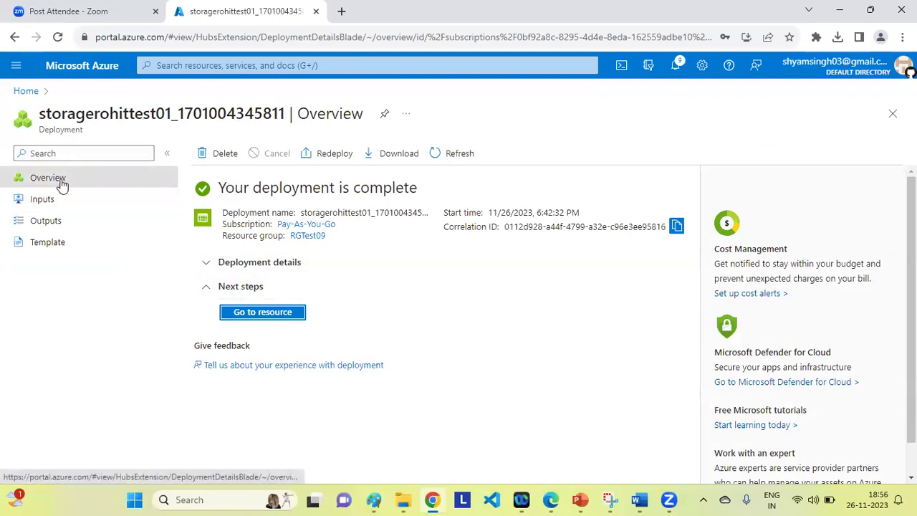
pyautogui.click(254, 315)
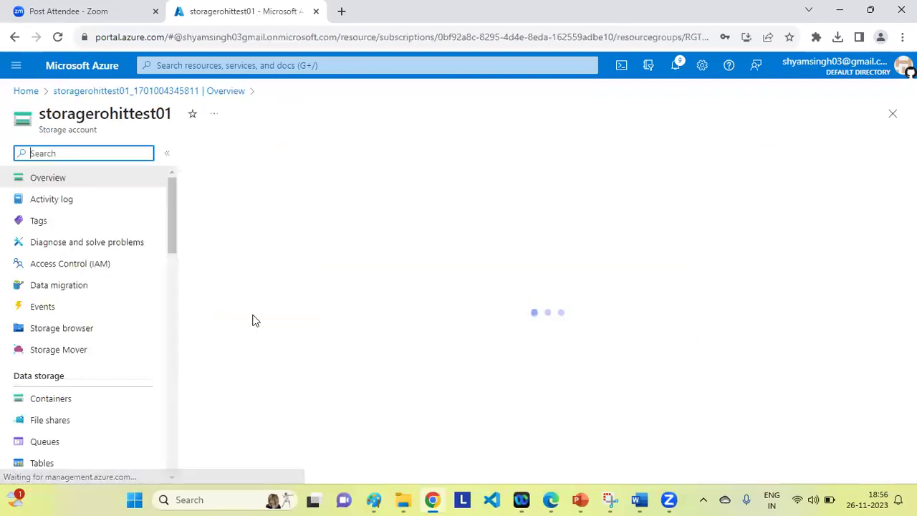
pyautogui.click(187, 65)
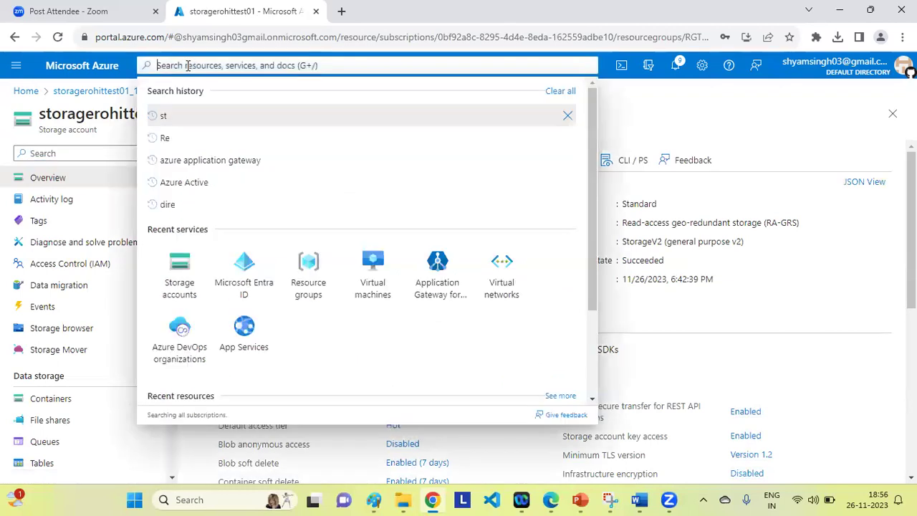
pyautogui.write('Res')
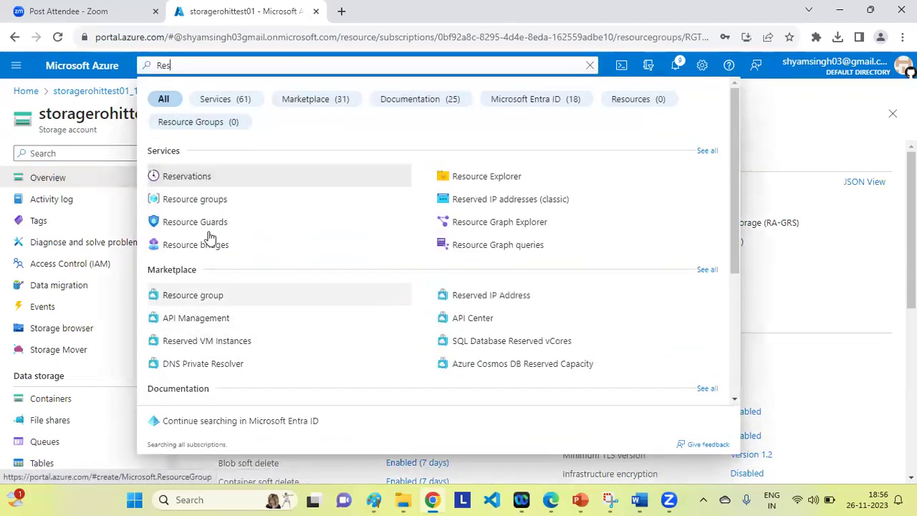
# Open resource group RGTest09 and confirm its deletion by entering the name RGTest09.
pyautogui.click(192, 199)
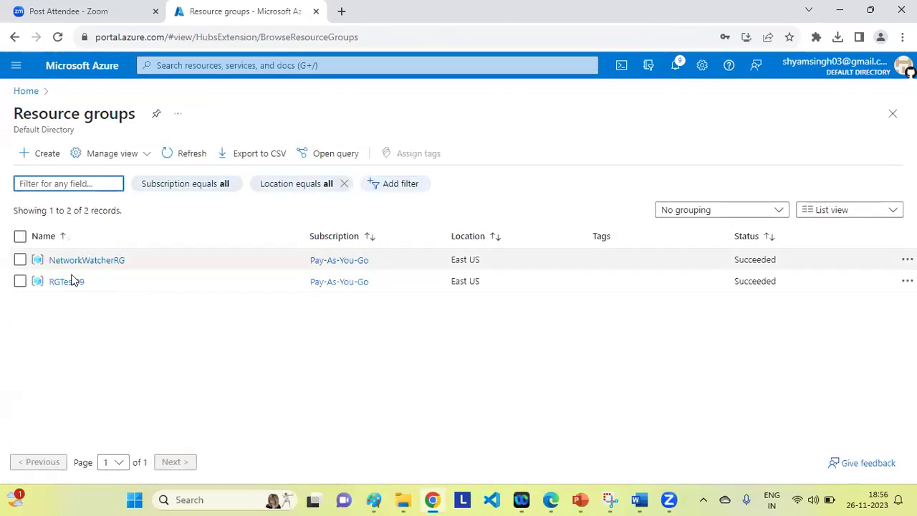
pyautogui.click(60, 283)
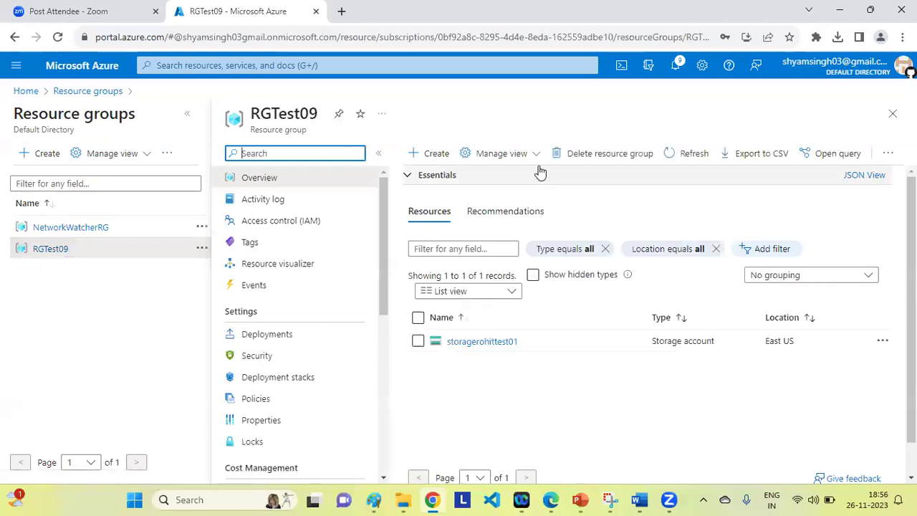
pyautogui.click(558, 156)
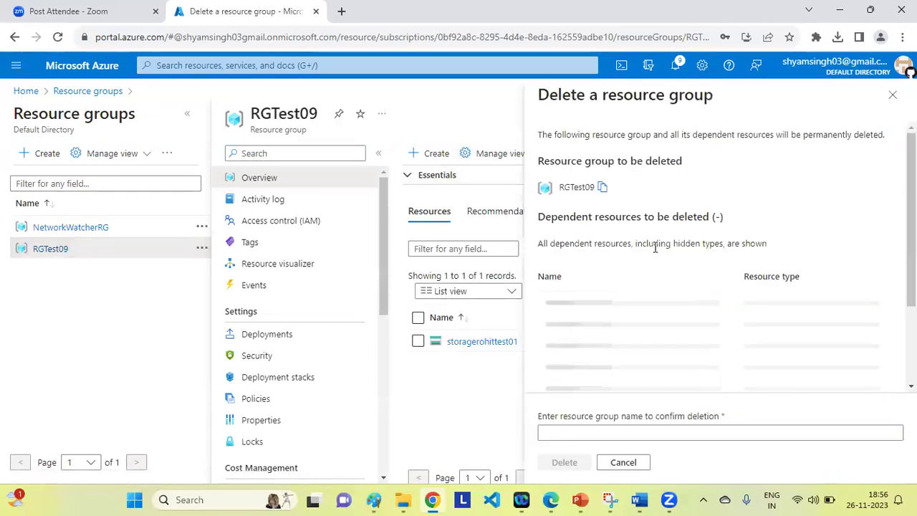
pyautogui.click(617, 432)
pyautogui.hotkey('ctrl', 'v')
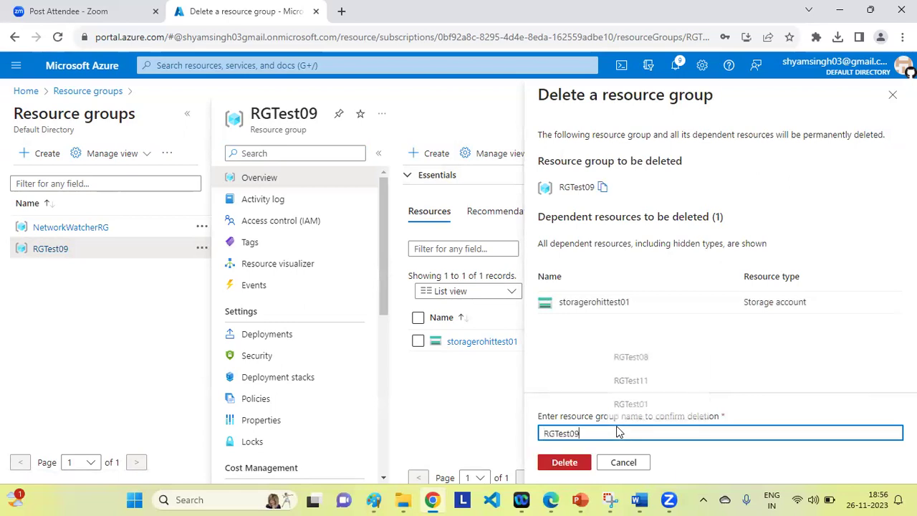
pyautogui.press('Return')
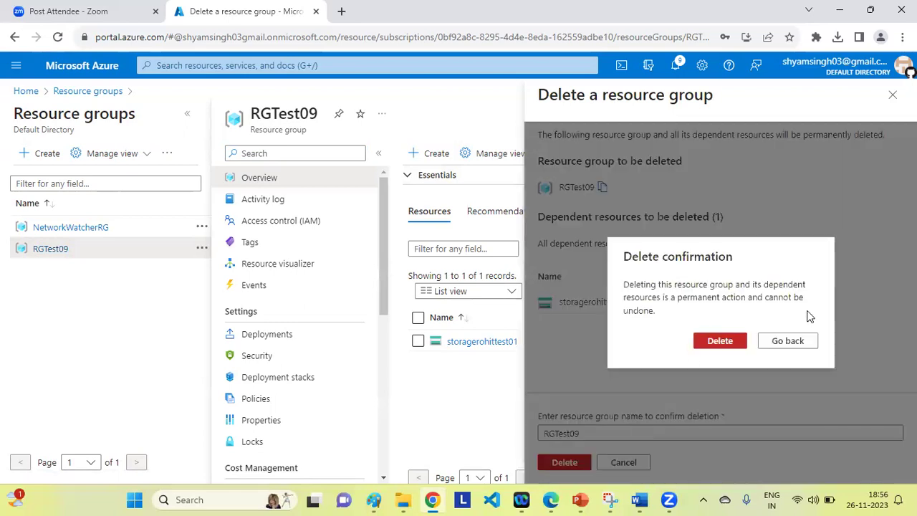
pyautogui.click(717, 346)
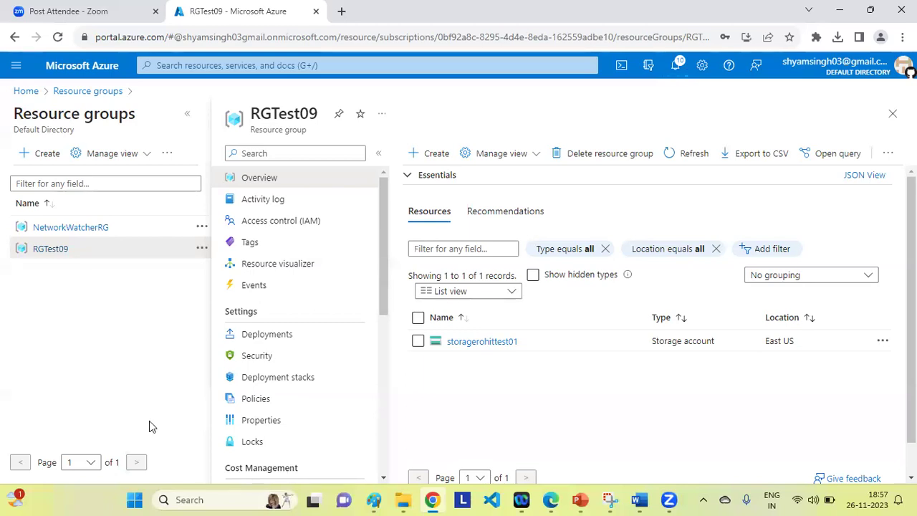
# Bring the Class_3 and Class 4 Word checklist to the front.
pyautogui.click(640, 499)
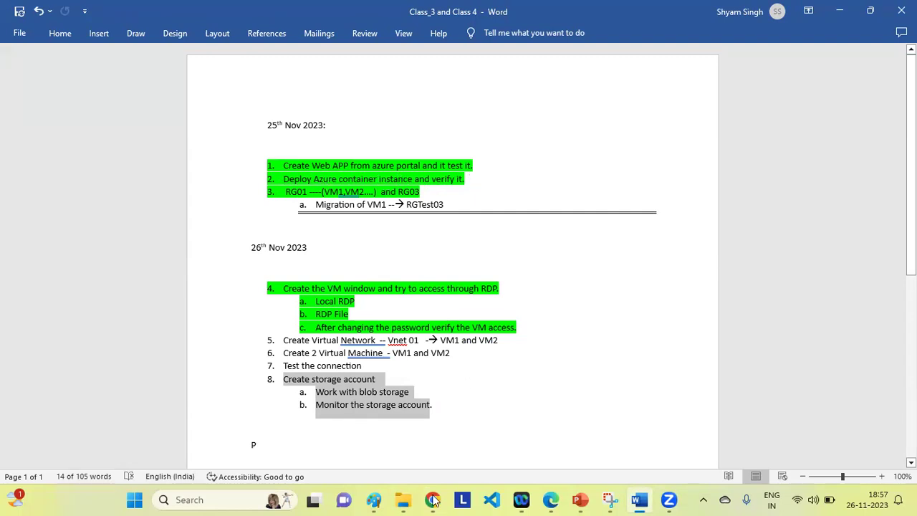
# Switch to the 'RGTest09 - Microsoft Azure' Chrome window from the taskbar.
pyautogui.moveTo(433, 500)
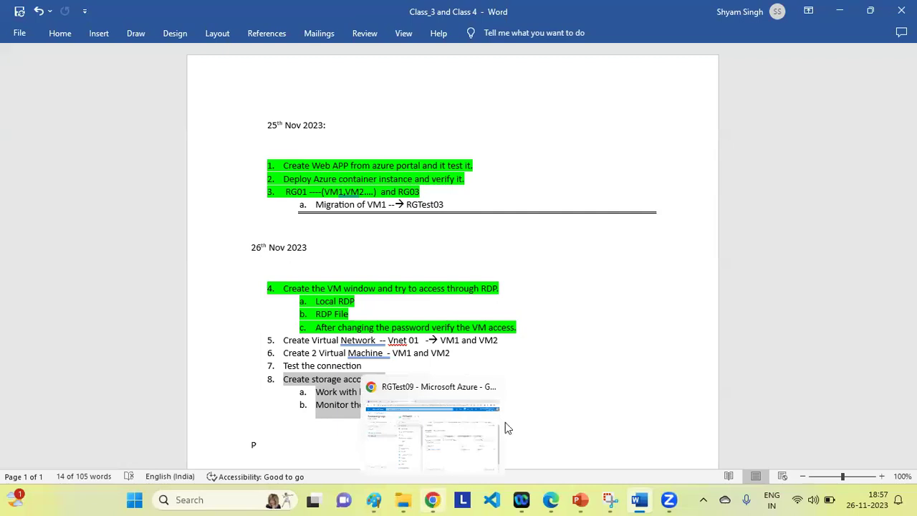
pyautogui.click(505, 424)
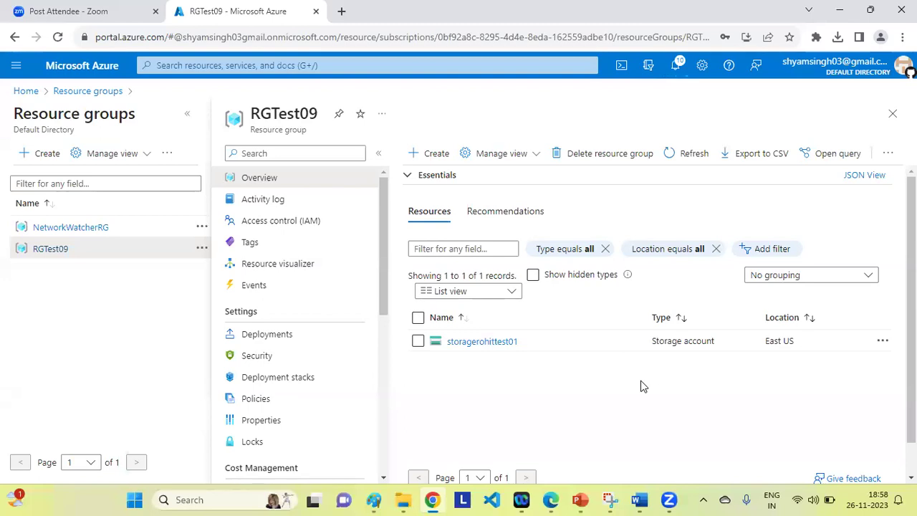
# Confirm in Notifications that RGTest09 is being deleted, then return to the Word checklist.
pyautogui.click(678, 66)
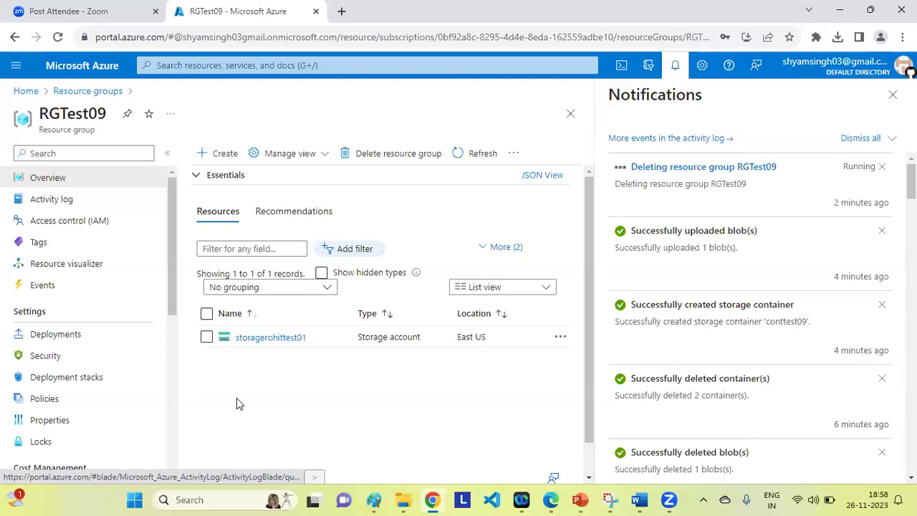
pyautogui.click(893, 97)
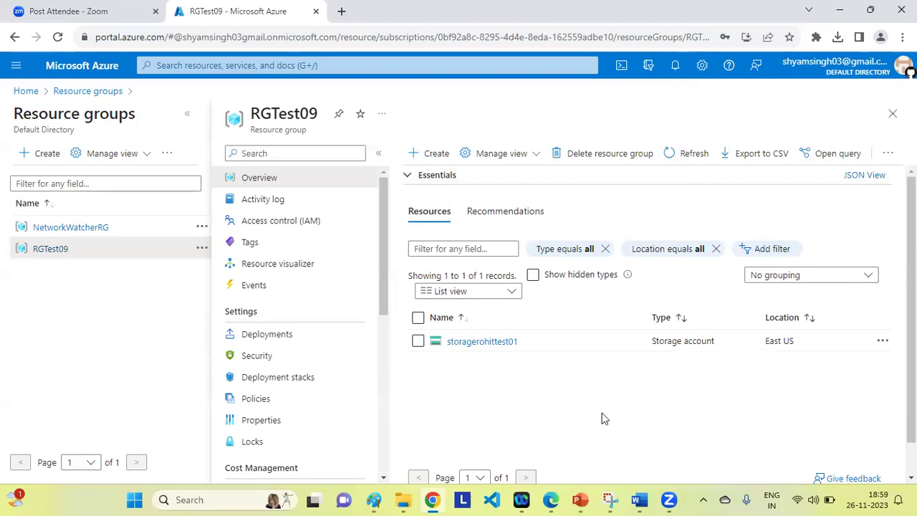
pyautogui.click(640, 500)
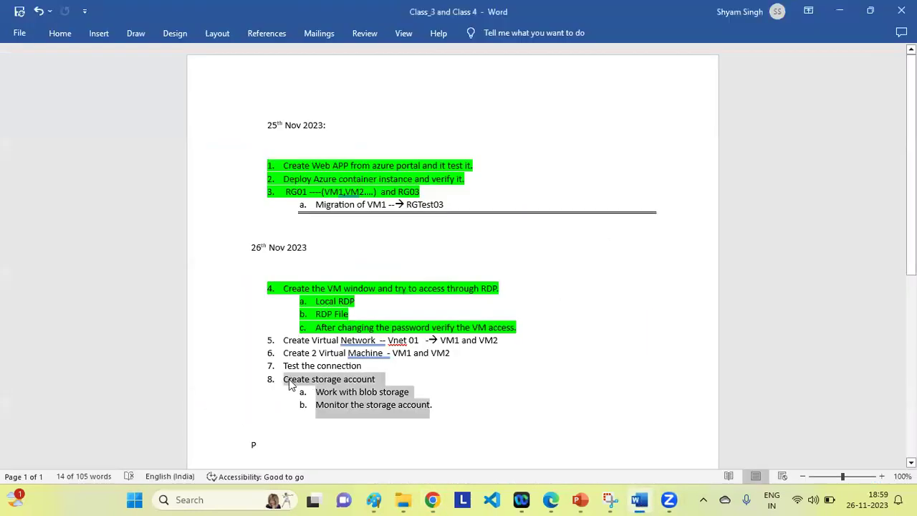
# Highlight the Create storage account item and its blob storage and monitoring sub-items green.
pyautogui.click(61, 34)
pyautogui.click(273, 79)
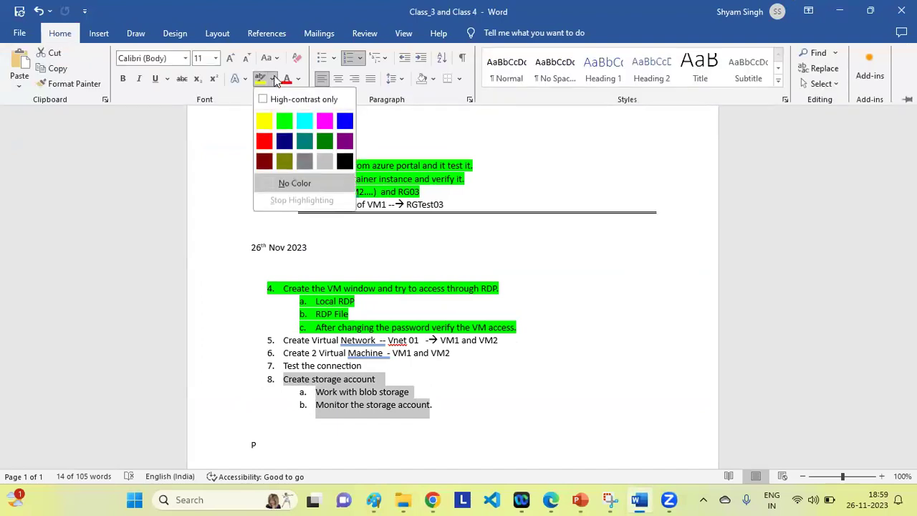
pyautogui.click(285, 122)
pyautogui.click(510, 401)
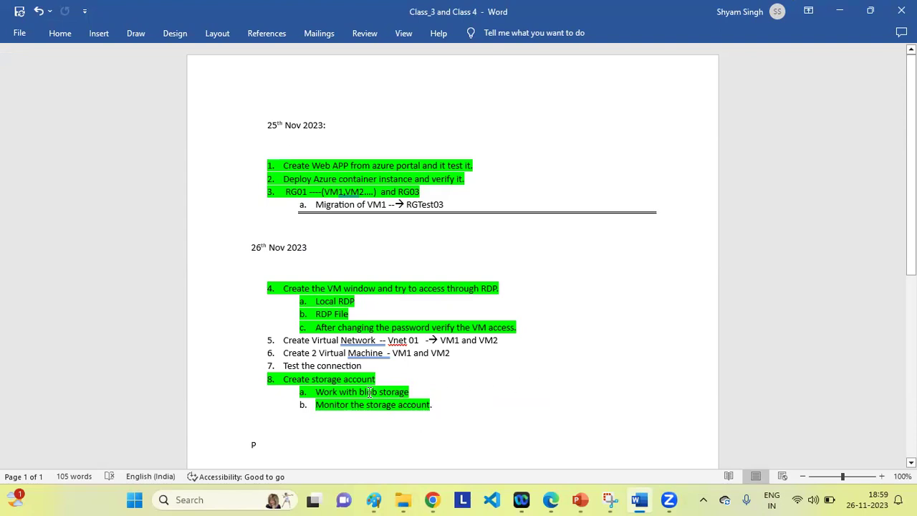
pyautogui.moveTo(340, 392); pyautogui.dragTo(412, 392)
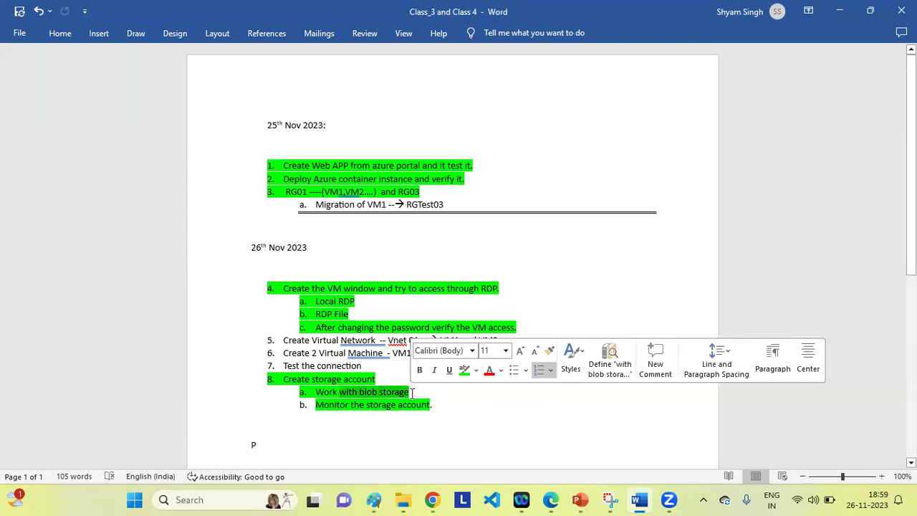
pyautogui.click(489, 410)
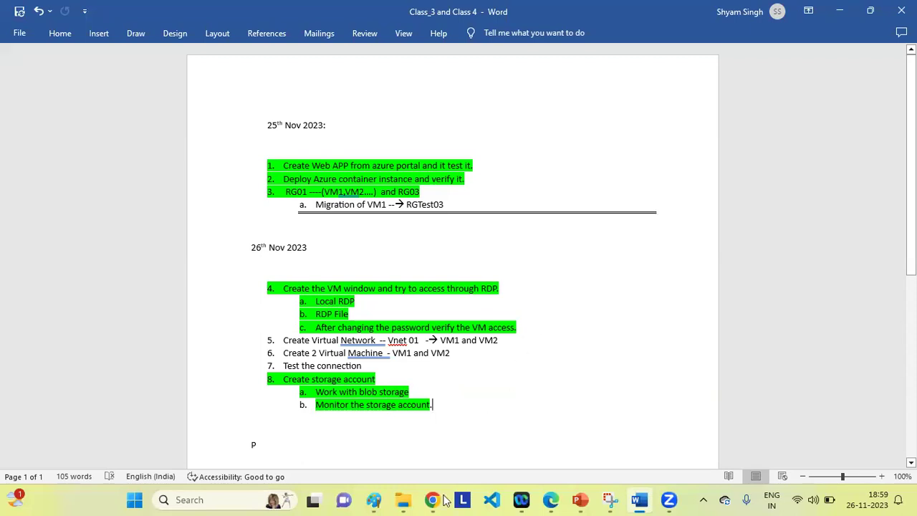
# Back in Chrome, open storagerohittest01 from RGTest09's resources, which now returns Resource not found.
pyautogui.moveTo(433, 490)
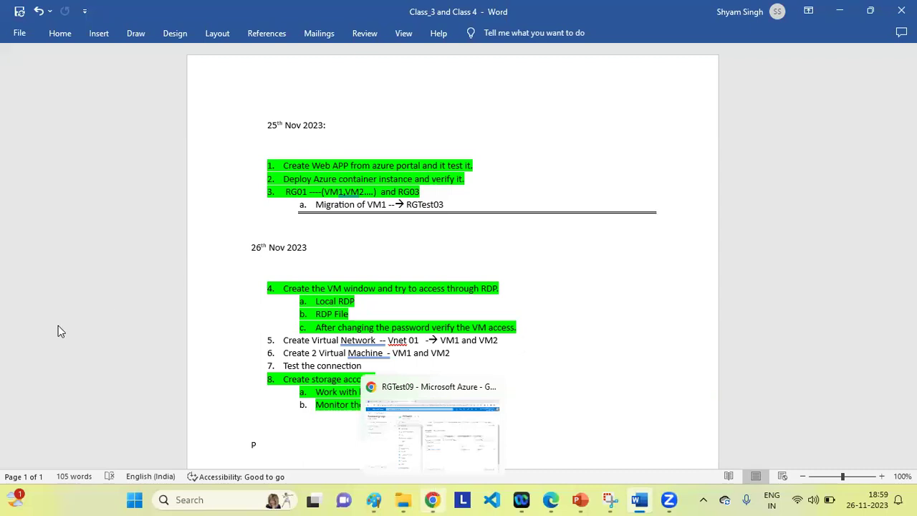
pyautogui.hotkey('alt', 'Tab')
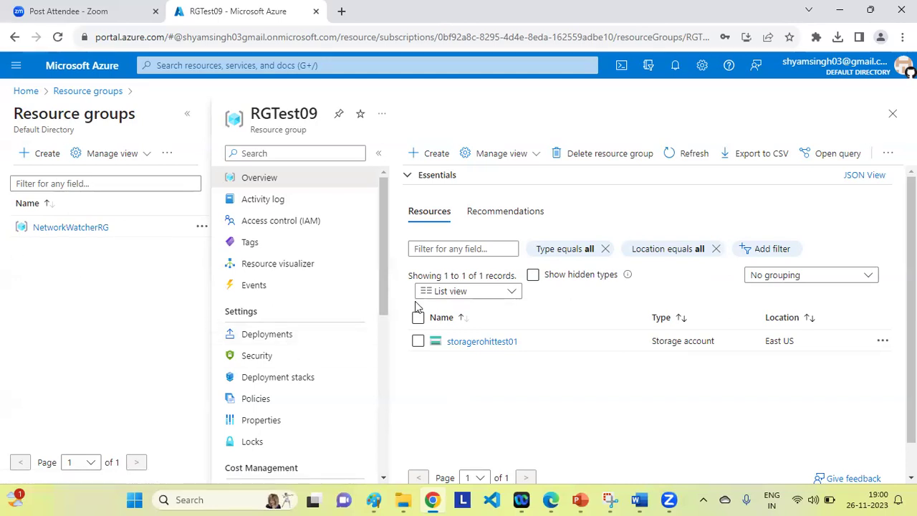
pyautogui.click(480, 346)
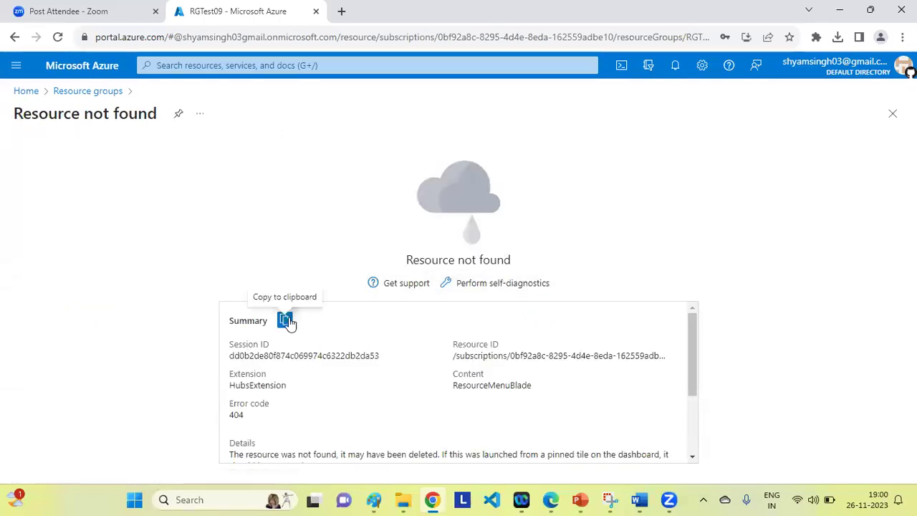
# Return to the Resource groups list via the breadcrumb, which ends on an Out of Memory crash page.
pyautogui.click(86, 91)
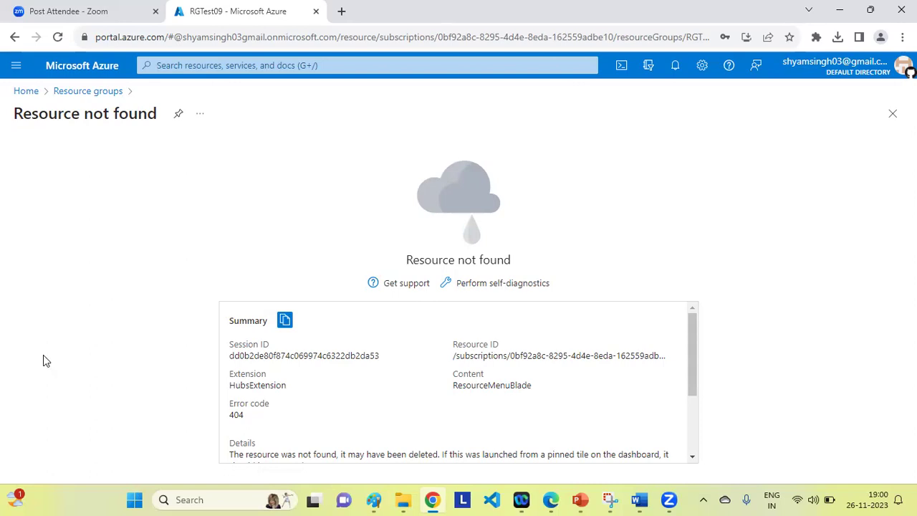
pyautogui.click(75, 96)
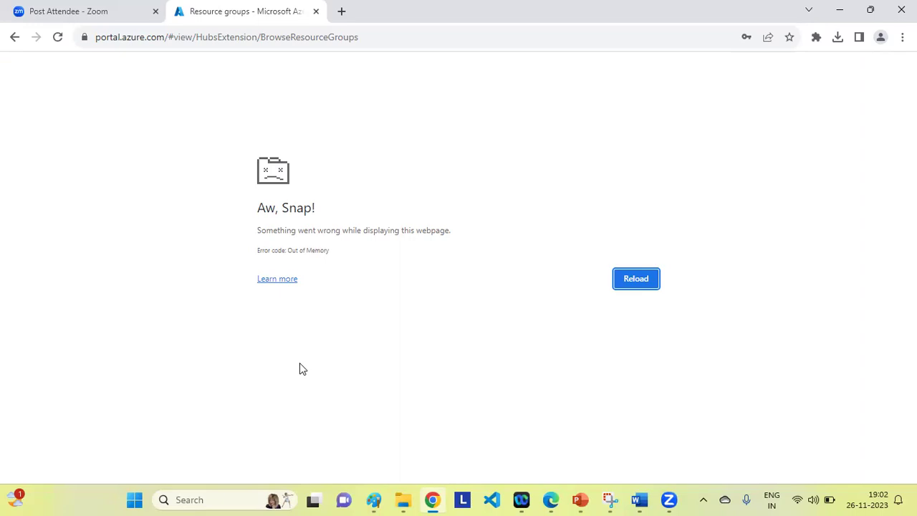
# Go back to the storagerohittest01 Resource not found page, then open and minimise the Webex window.
pyautogui.click(12, 38)
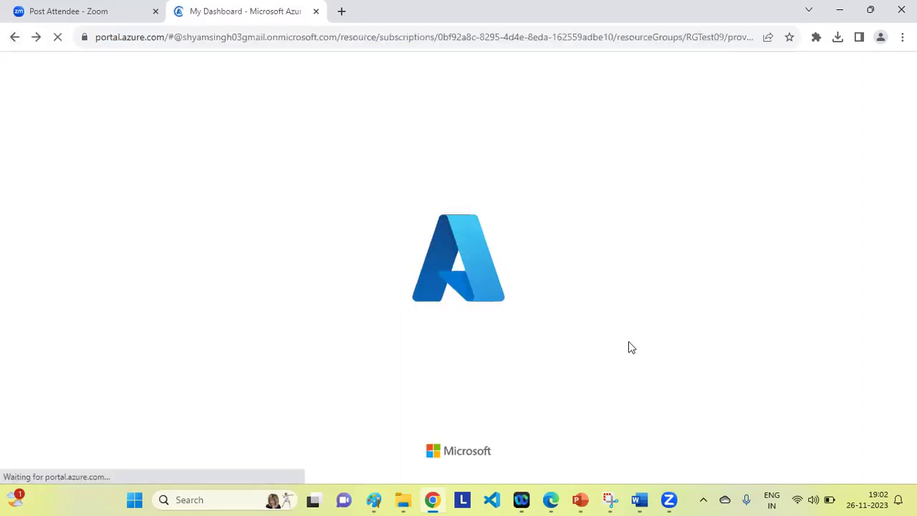
pyautogui.moveTo(523, 487)
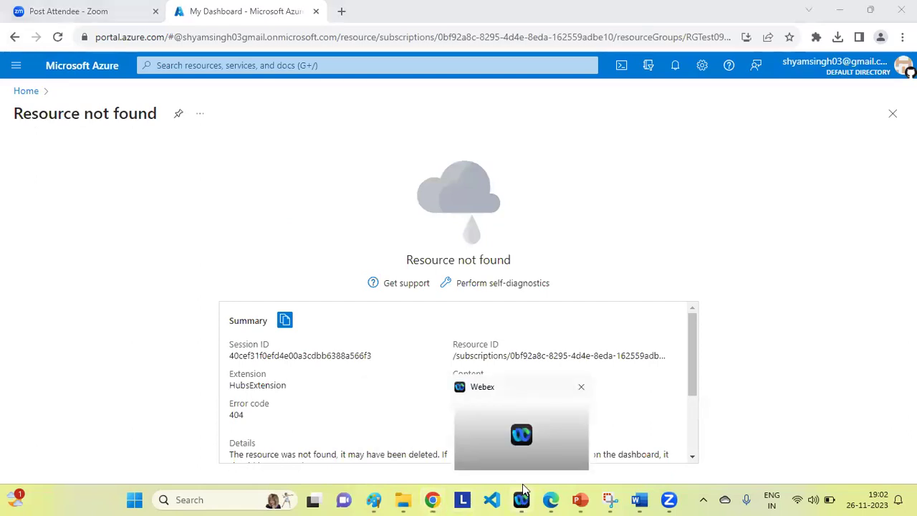
pyautogui.click(523, 490)
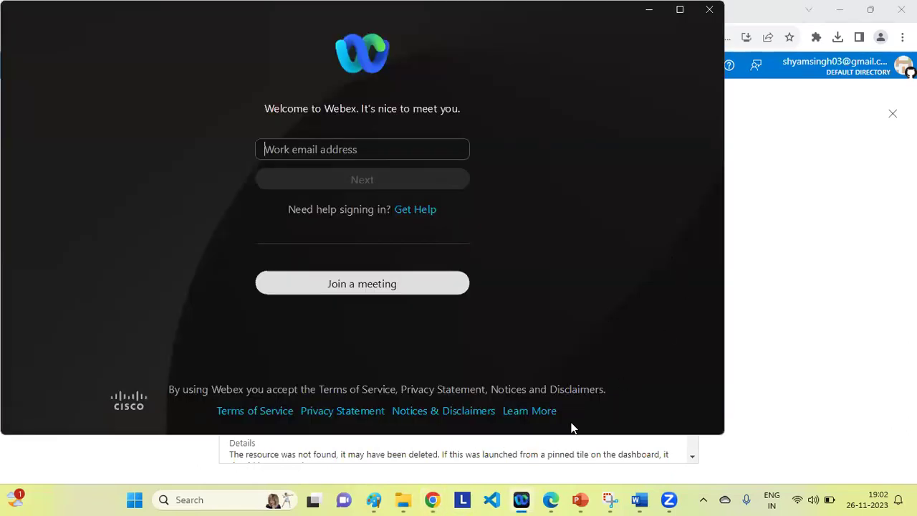
pyautogui.click(648, 10)
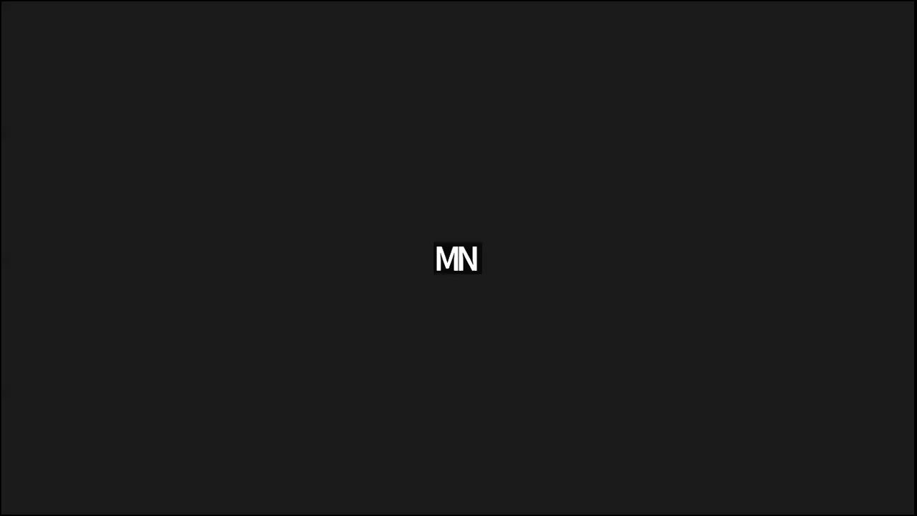